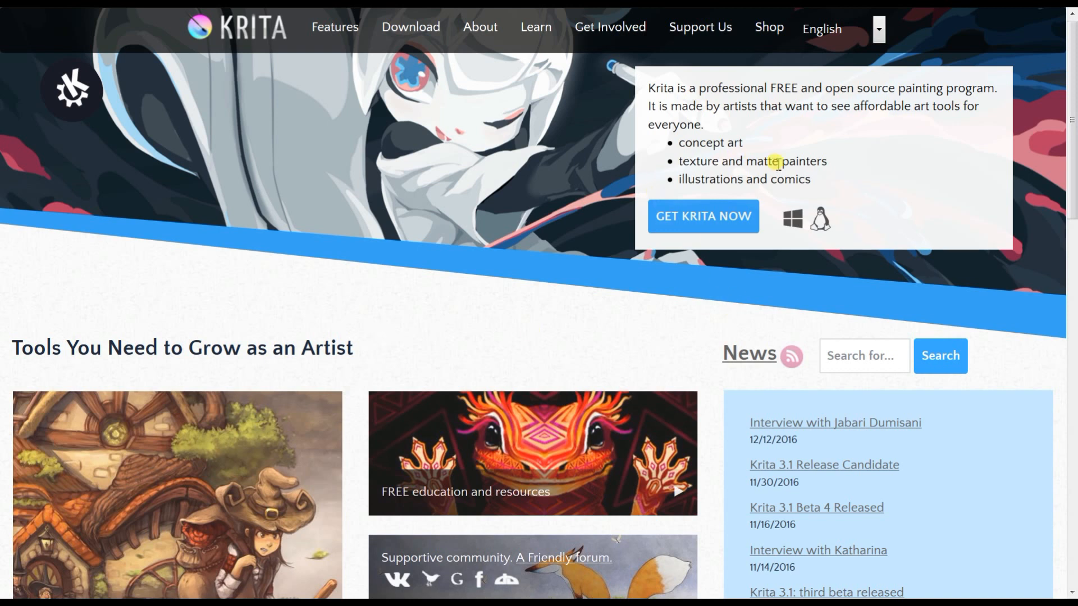
- Download the 64-bit Portable version of Krita for Windows, opening krita-3.0.1.1-x64.zip with WinRAR archiver
{"action": "left_click_drag", "start_coordinate": [652, 91], "coordinate": [896, 90]}
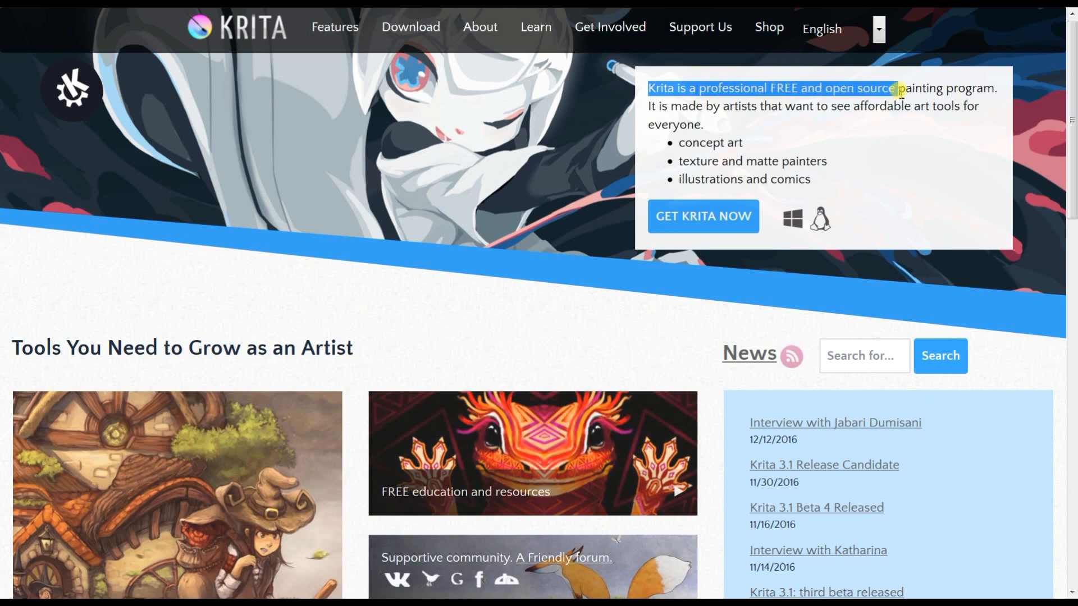
{"action": "left_click", "coordinate": [902, 95]}
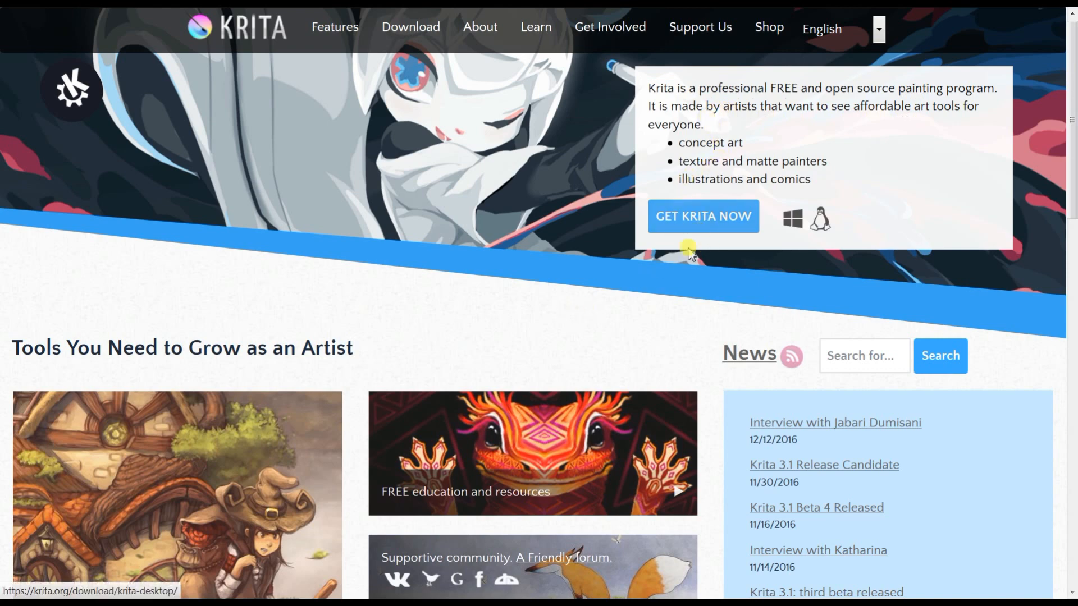
{"action": "left_click", "coordinate": [693, 224]}
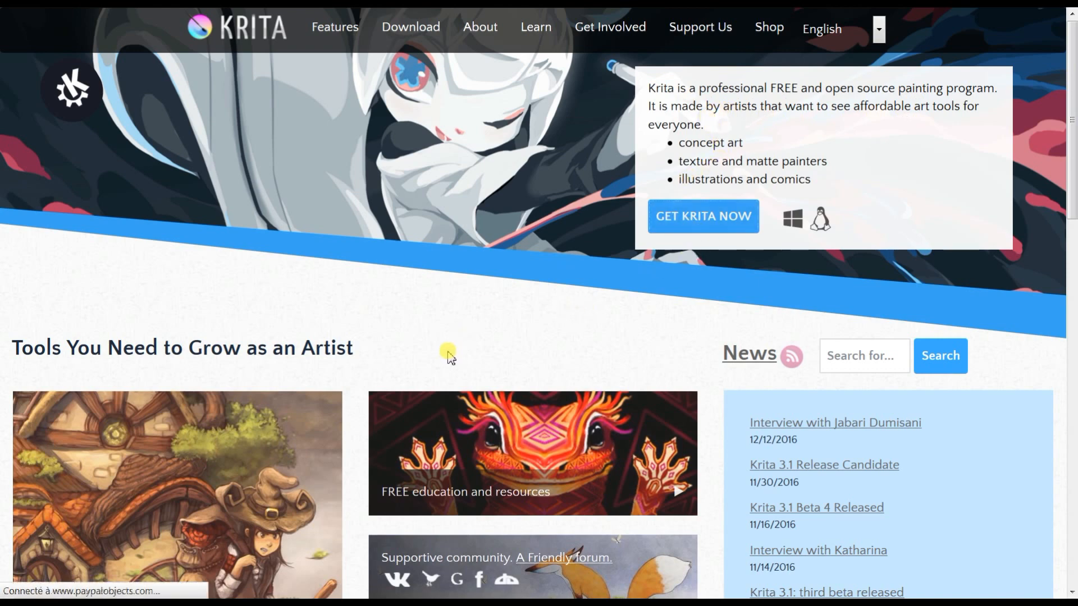
{"action": "scroll", "coordinate": [658, 287], "scroll_direction": "down", "scroll_amount": 3}
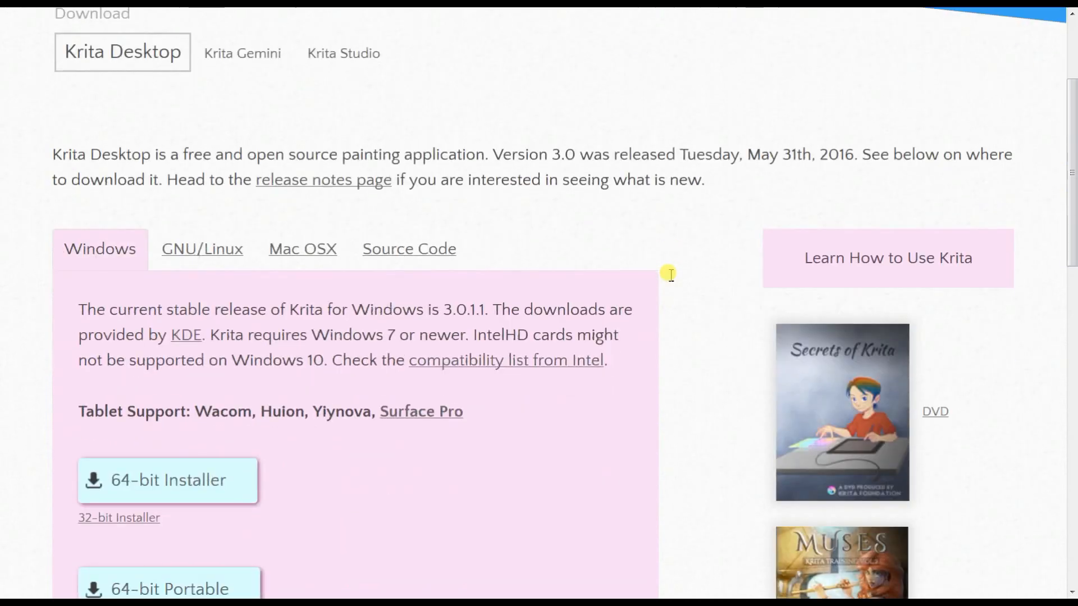
{"action": "scroll", "coordinate": [712, 305], "scroll_direction": "down", "scroll_amount": 3}
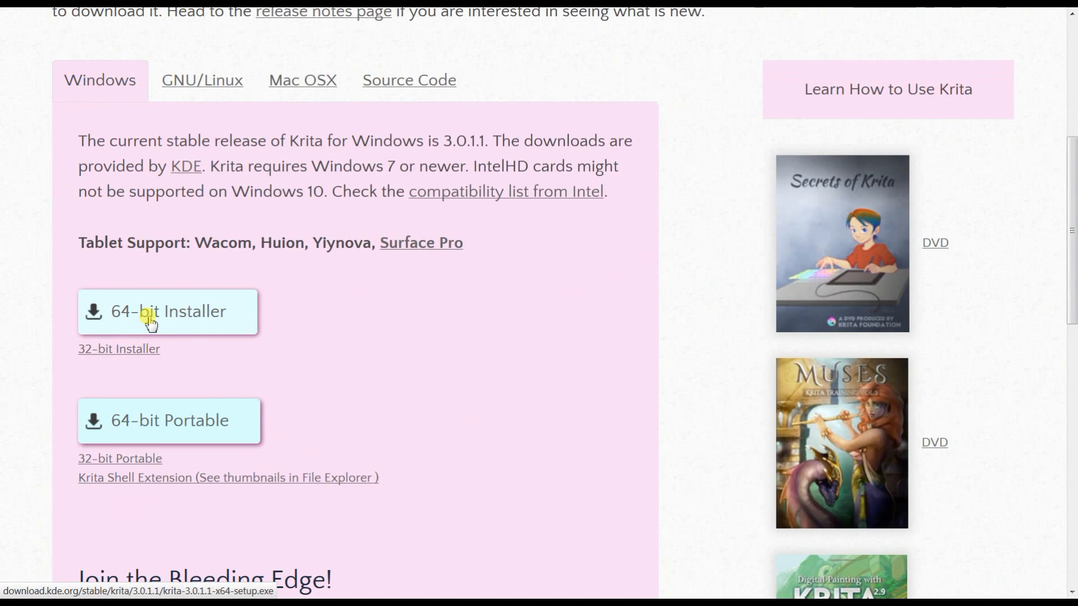
{"action": "left_click", "coordinate": [153, 434]}
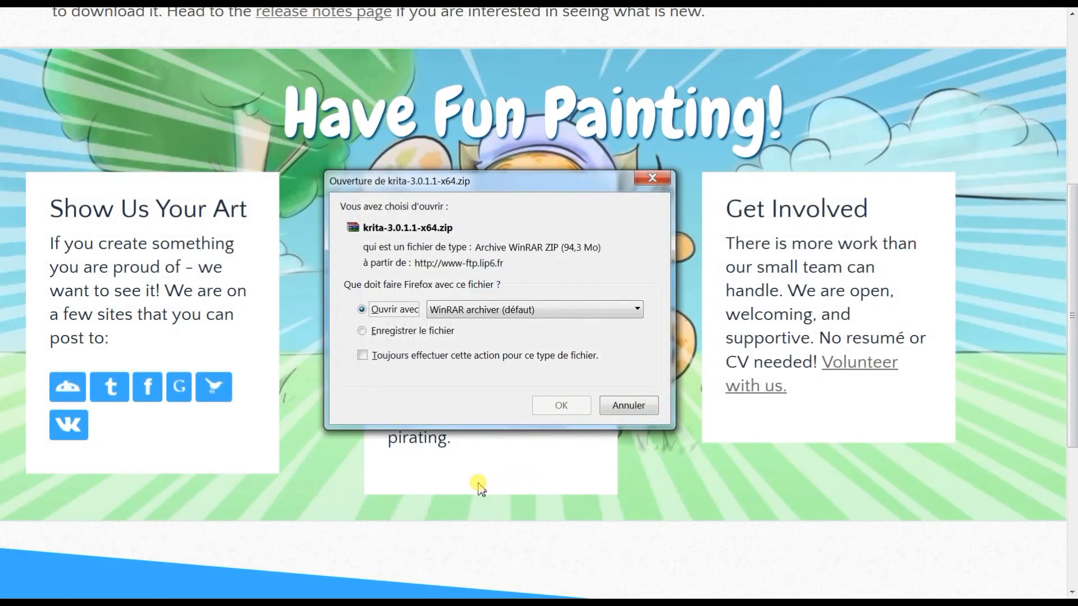
{"action": "left_click", "coordinate": [546, 406]}
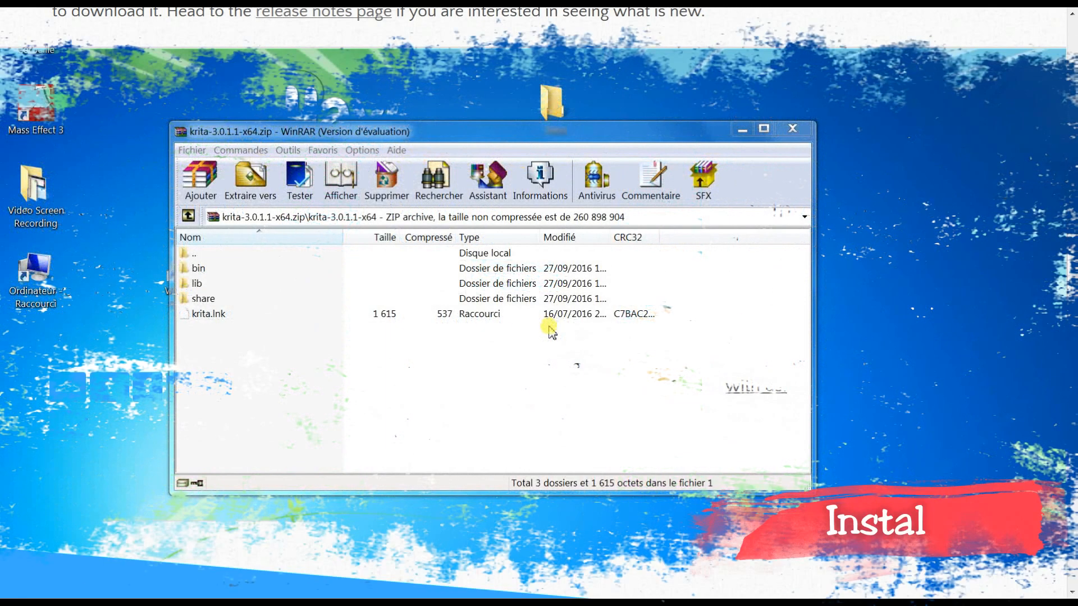
- Create a new folder named Krita on the desktop, beside the WinRAR window
{"action": "left_click_drag", "start_coordinate": [323, 146], "coordinate": [471, 119]}
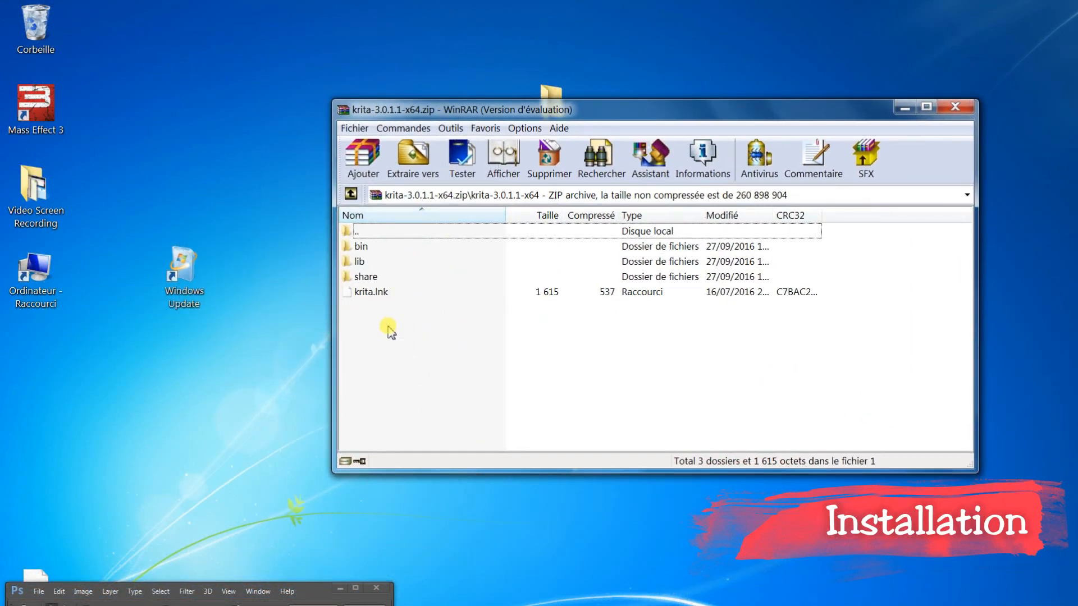
{"action": "right_click", "coordinate": [135, 402]}
{"action": "mouse_move", "coordinate": [34, 521]}
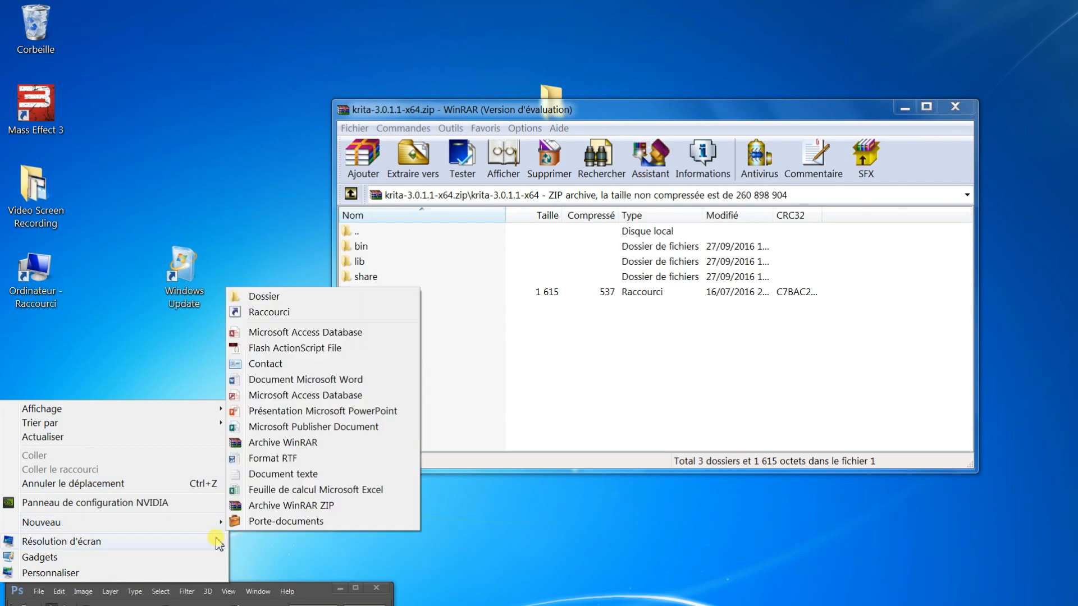
{"action": "left_click", "coordinate": [294, 297]}
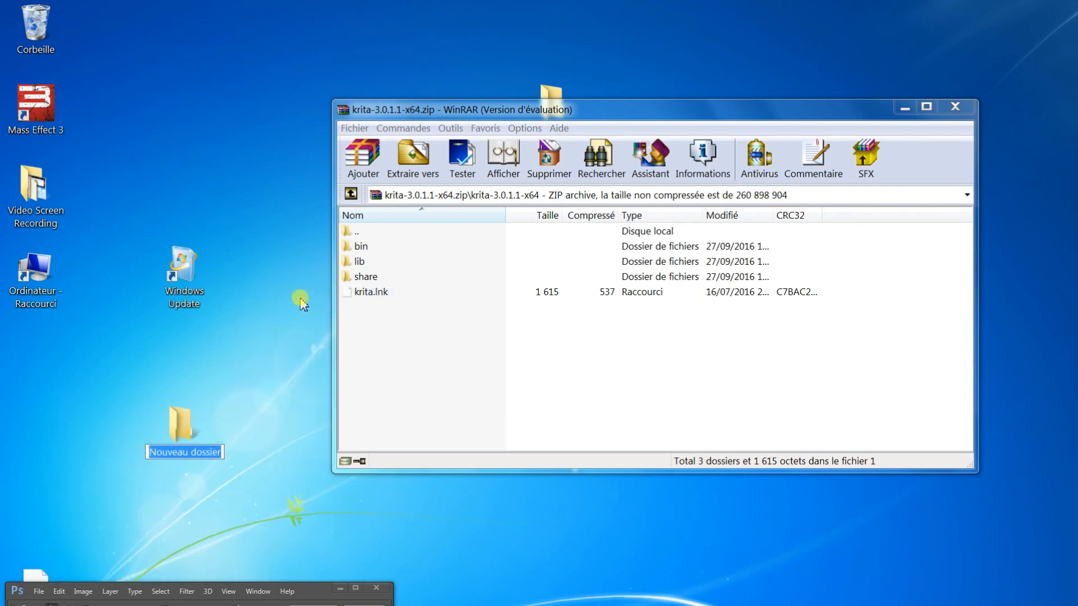
{"action": "type", "text": "K"}
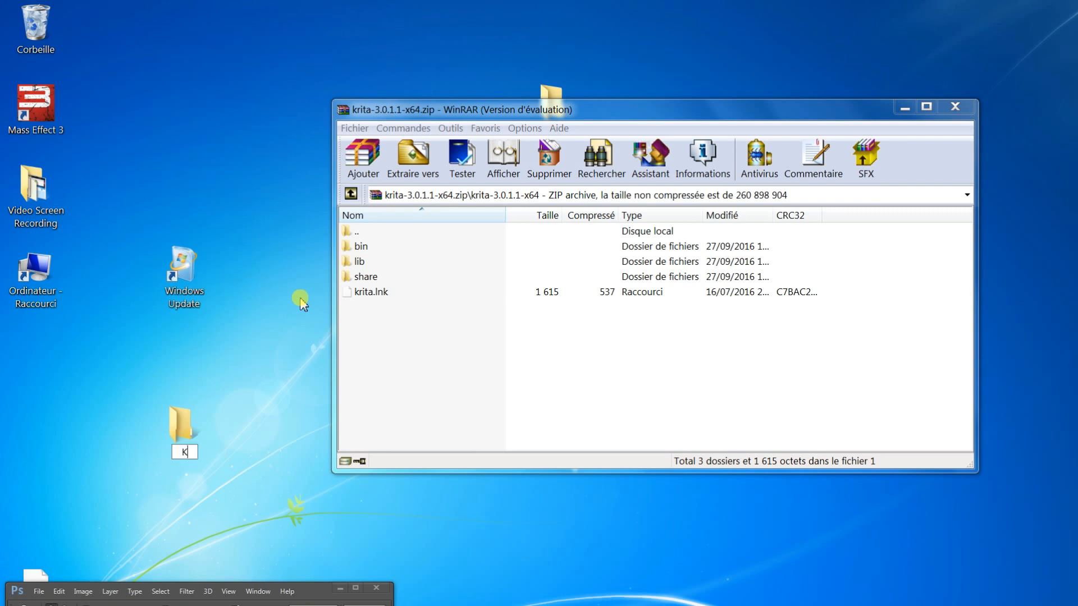
{"action": "type", "text": "rita"}
{"action": "key", "text": "Return"}
- Extract the bin, lib and share folders and krita.lnk from the archive into the desktop Krita folder
{"action": "left_click_drag", "start_coordinate": [379, 327], "coordinate": [354, 246]}
{"action": "left_click_drag", "start_coordinate": [363, 261], "coordinate": [185, 428]}
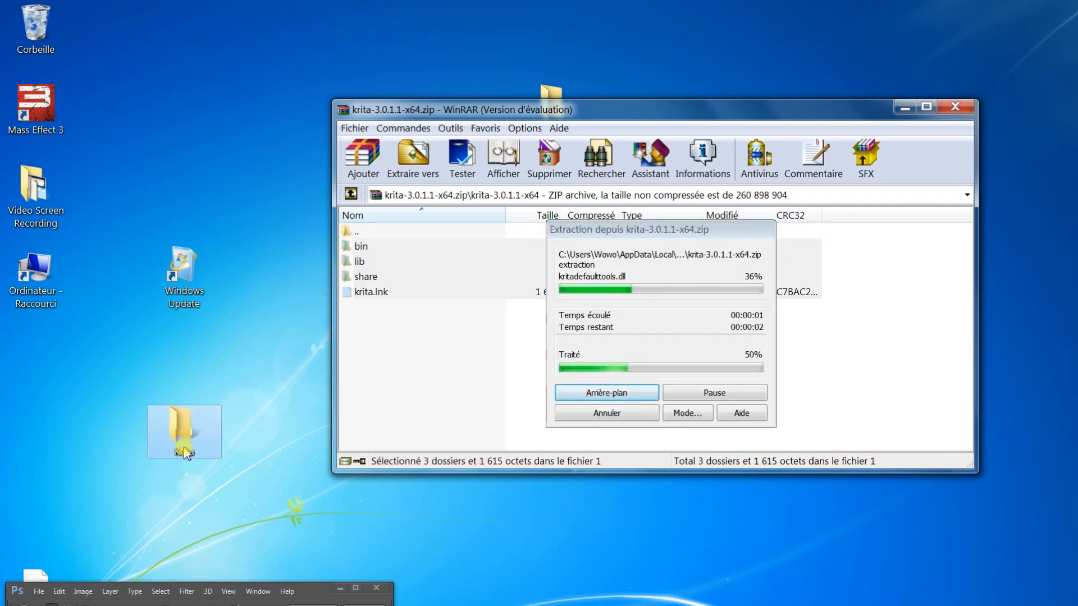
{"action": "left_click_drag", "start_coordinate": [580, 118], "coordinate": [564, 93]}
- Launch Krita from the shortcut in the extracted Krita folder, dismiss the welcome screen and maximize the program window
{"action": "left_click", "coordinate": [198, 435]}
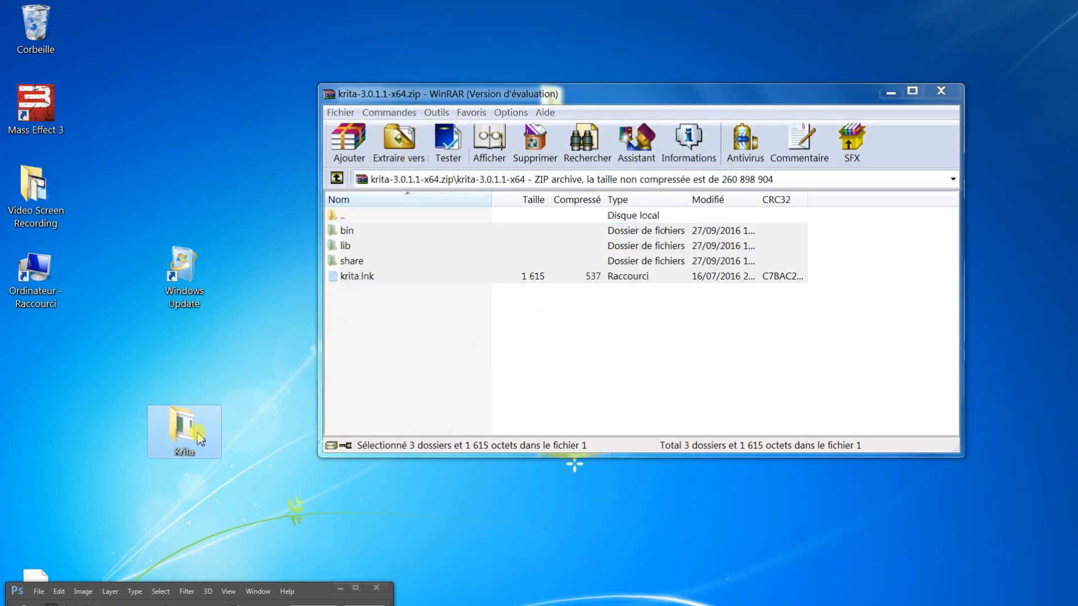
{"action": "double_click", "coordinate": [199, 435]}
{"action": "double_click", "coordinate": [148, 149]}
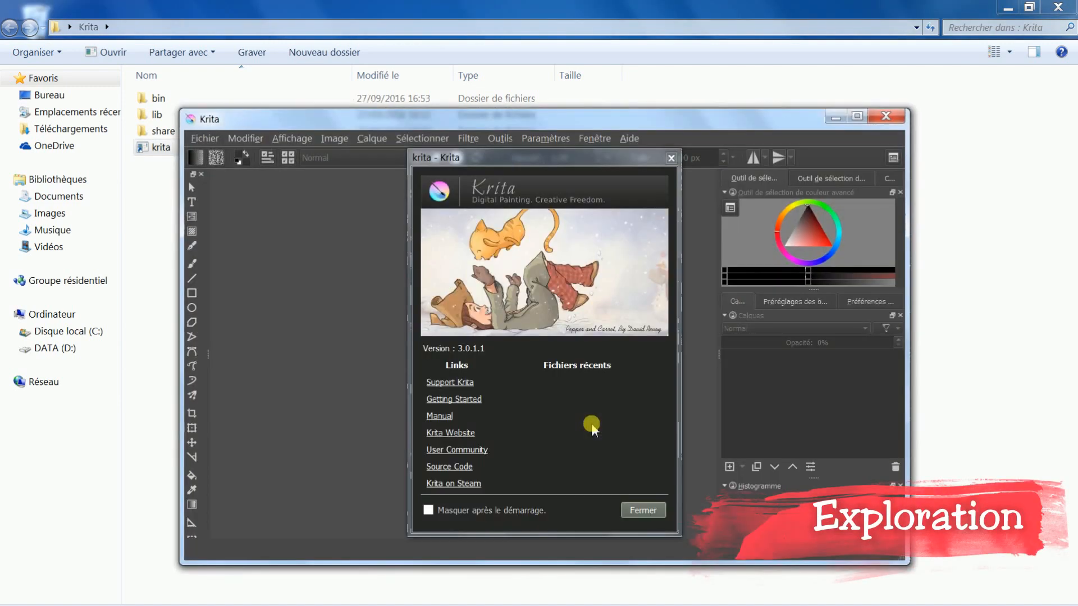
{"action": "left_click", "coordinate": [642, 510]}
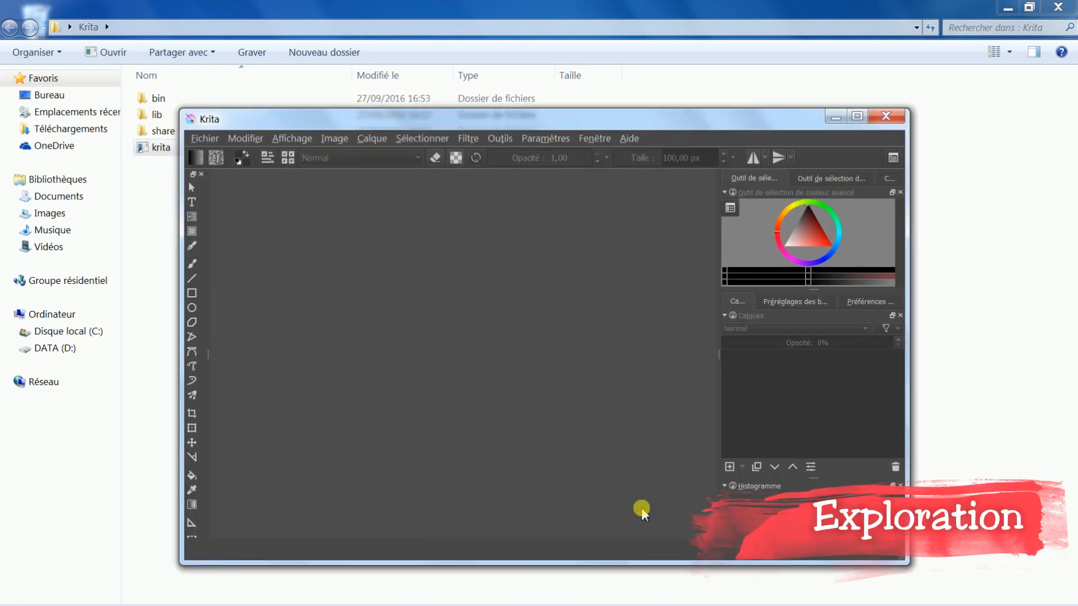
{"action": "left_click", "coordinate": [857, 116]}
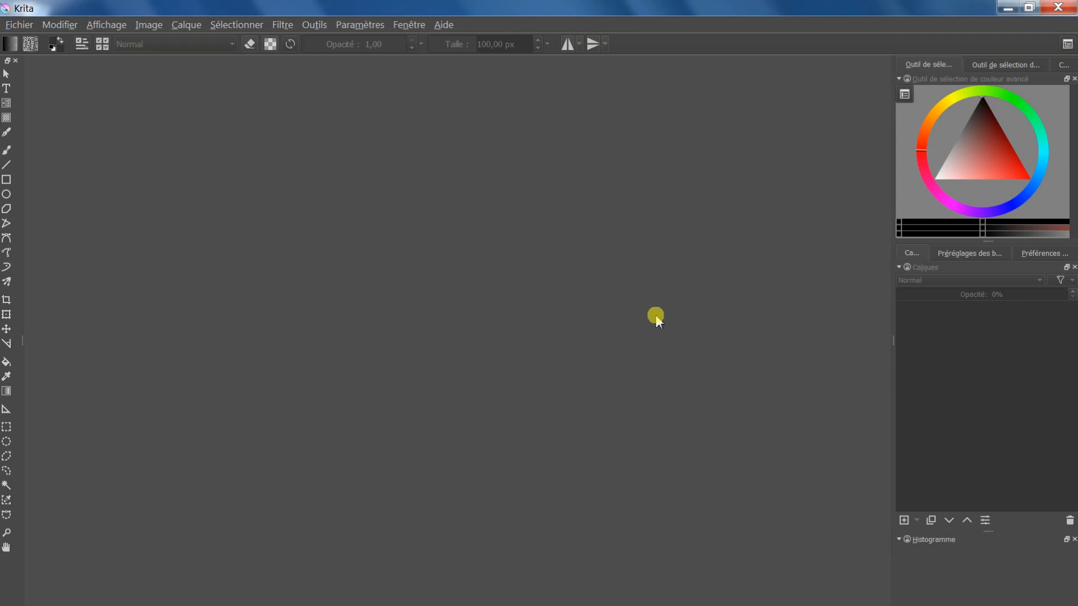
- Create a new custom document 1600 px wide and 1600 px high at a resolution of 300 ppi
{"action": "left_click", "coordinate": [22, 25]}
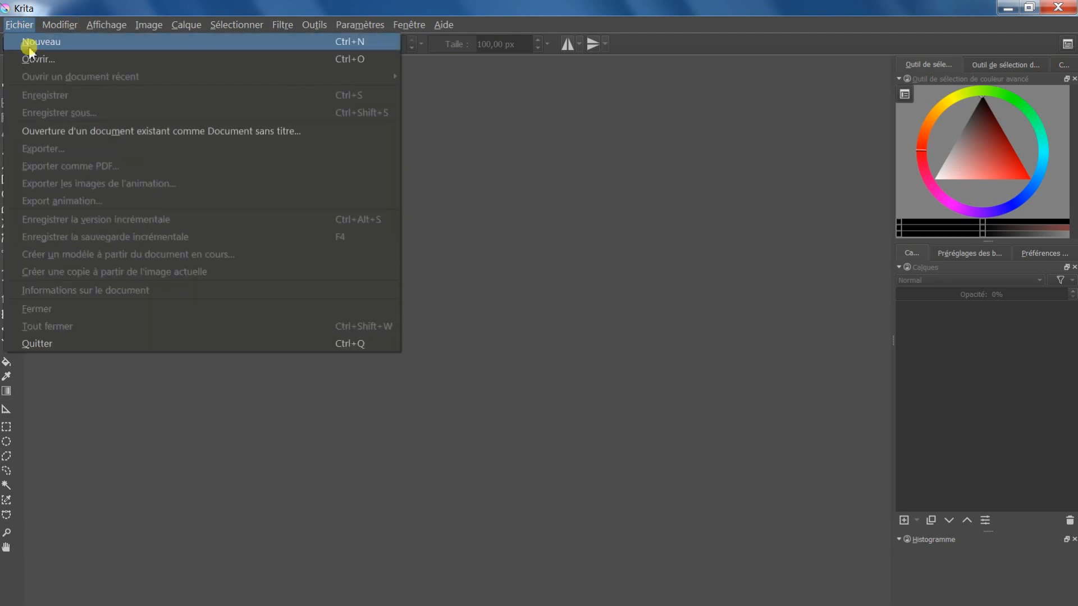
{"action": "left_click", "coordinate": [29, 48]}
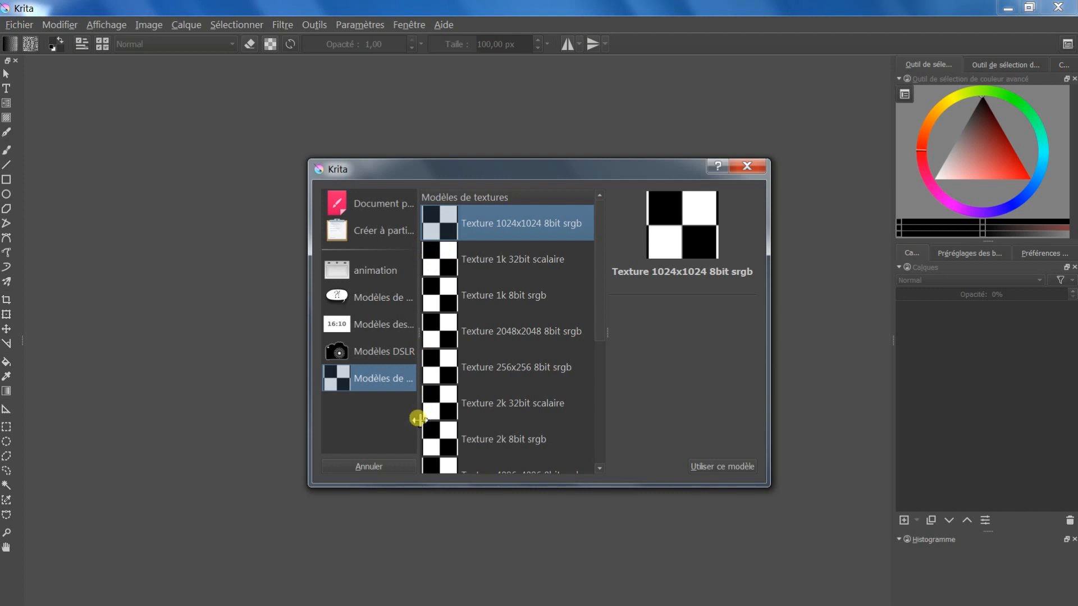
{"action": "left_click", "coordinate": [383, 196]}
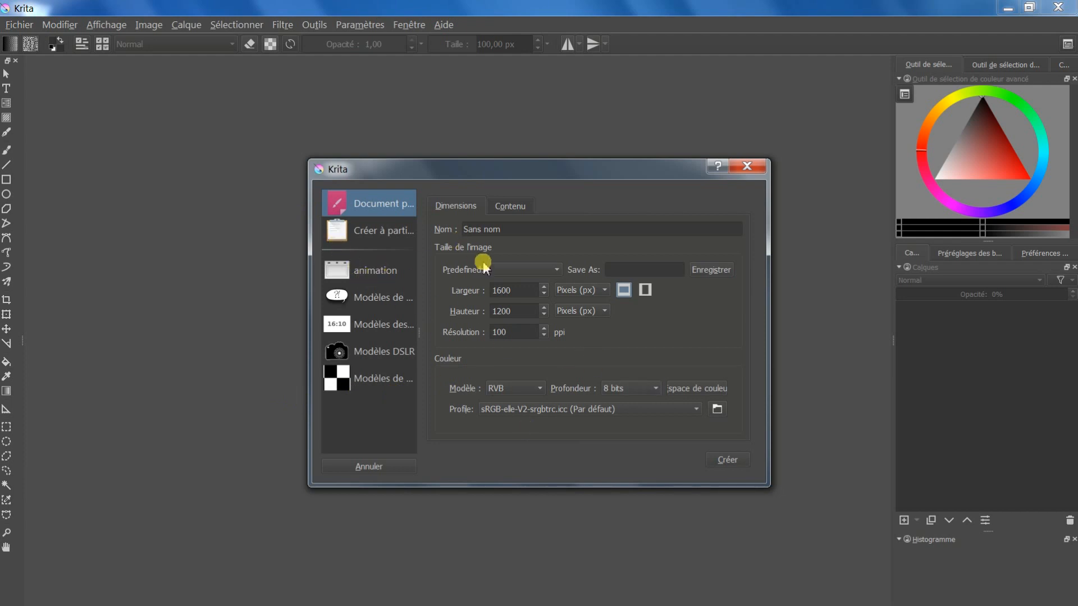
{"action": "double_click", "coordinate": [522, 331]}
{"action": "type", "text": "300"}
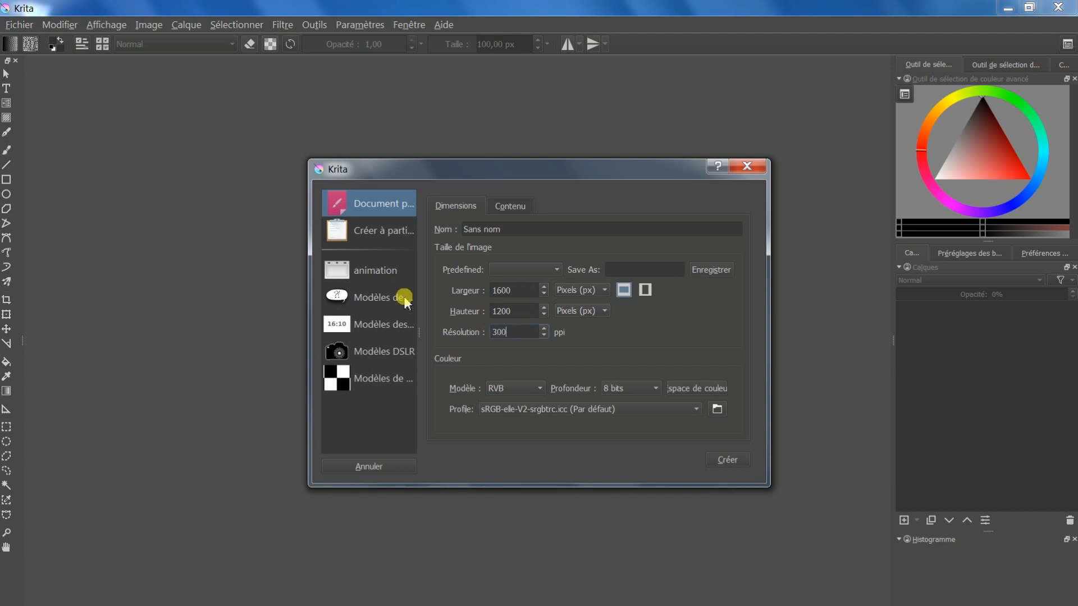
{"action": "double_click", "coordinate": [511, 311]}
{"action": "type", "text": "1600"}
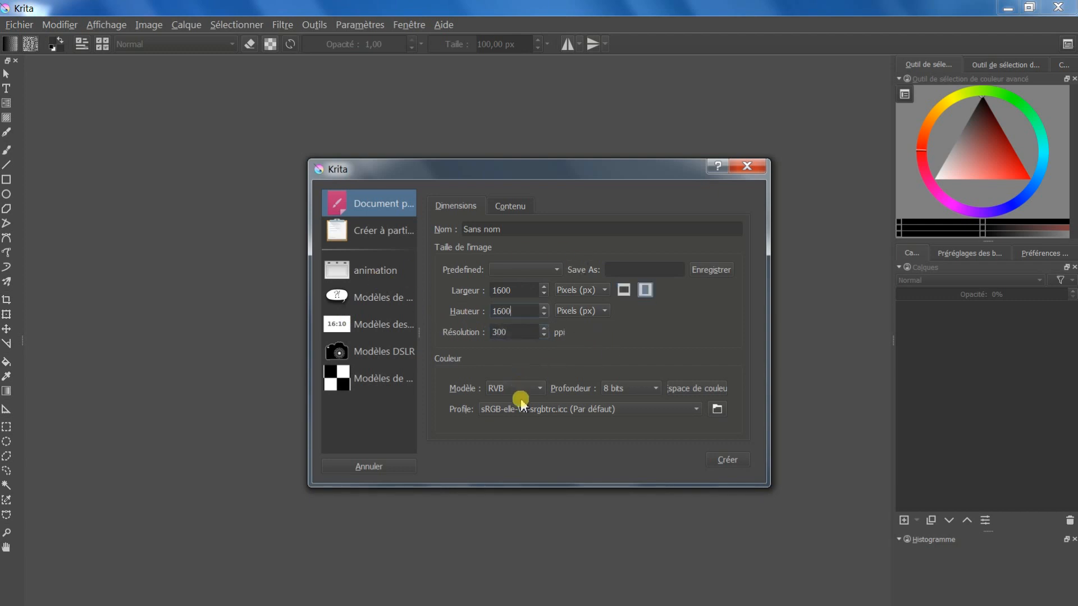
{"action": "left_click", "coordinate": [729, 465]}
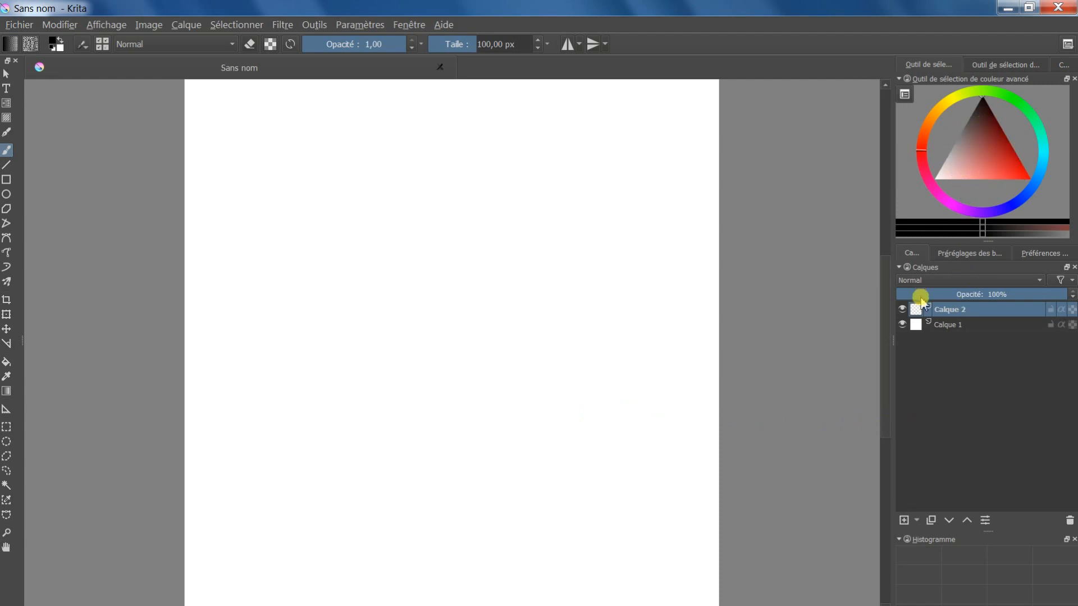
- Examine the visibility controls of the two layers, the brush presets and the tool preferences
{"action": "left_click", "coordinate": [902, 310]}
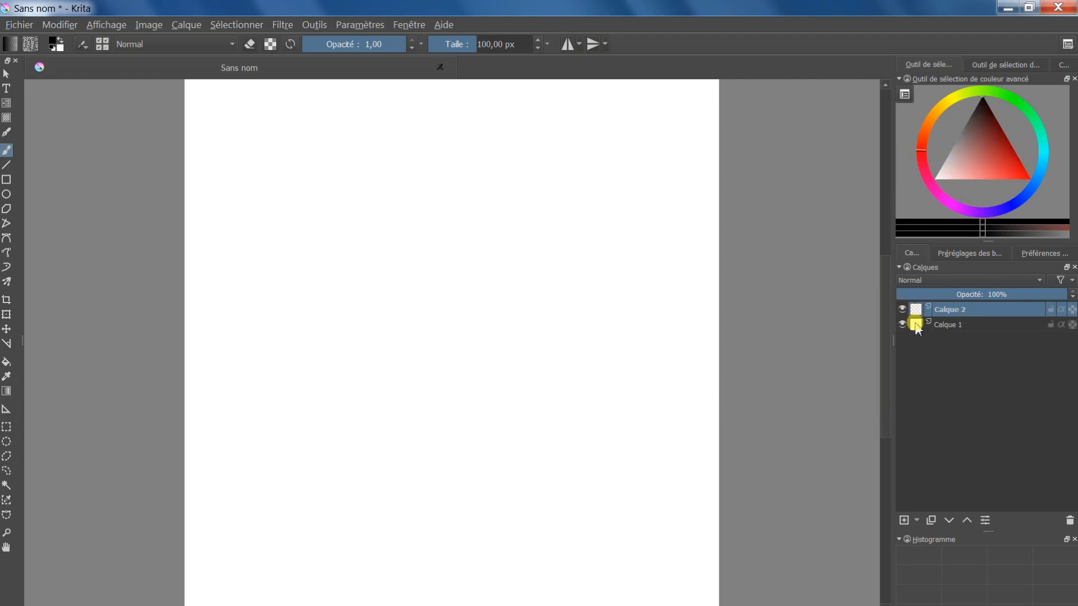
{"action": "left_click", "coordinate": [901, 325]}
{"action": "left_click", "coordinate": [957, 253]}
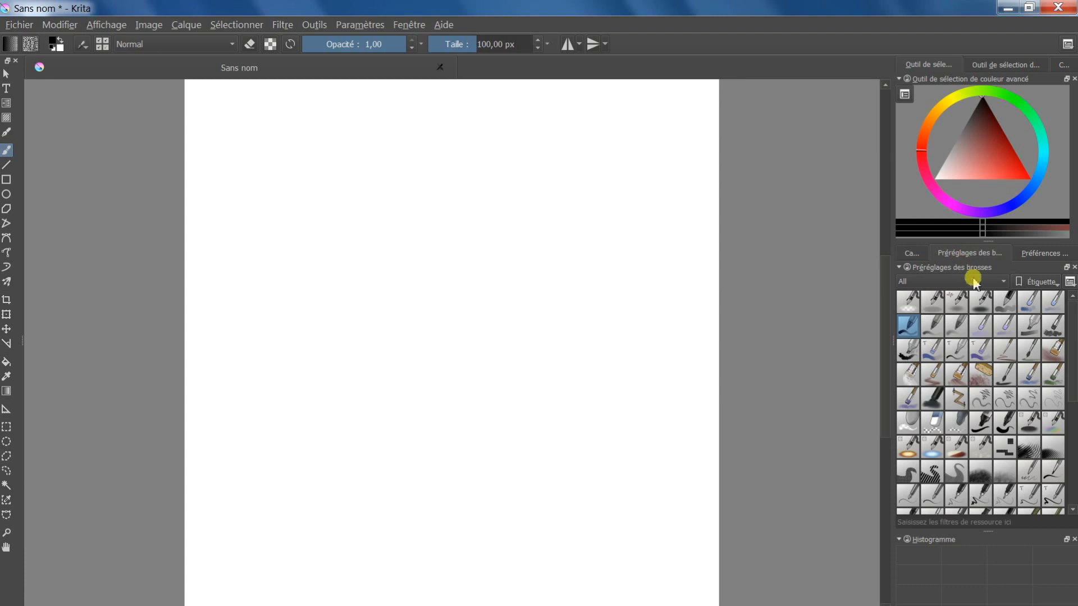
{"action": "left_click", "coordinate": [1041, 255]}
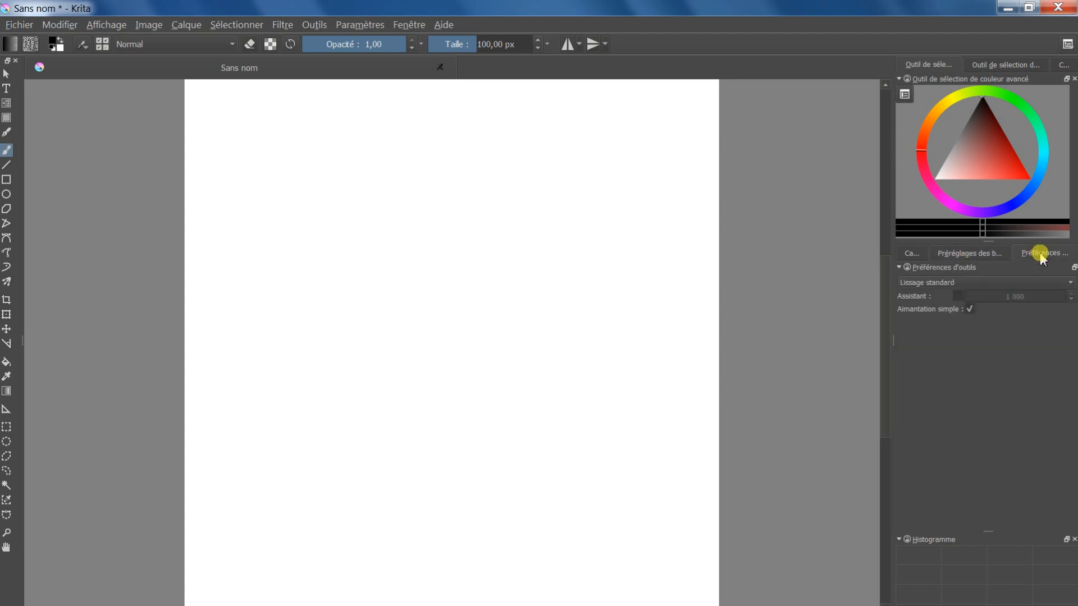
{"action": "left_click", "coordinate": [984, 253]}
{"action": "left_click", "coordinate": [1044, 259]}
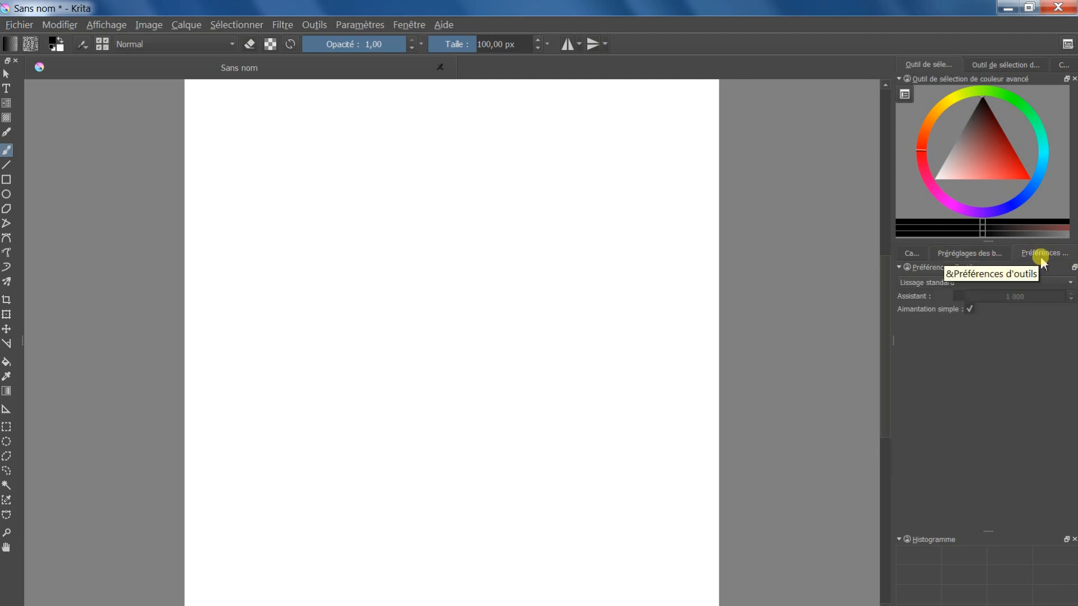
{"action": "left_click", "coordinate": [971, 256]}
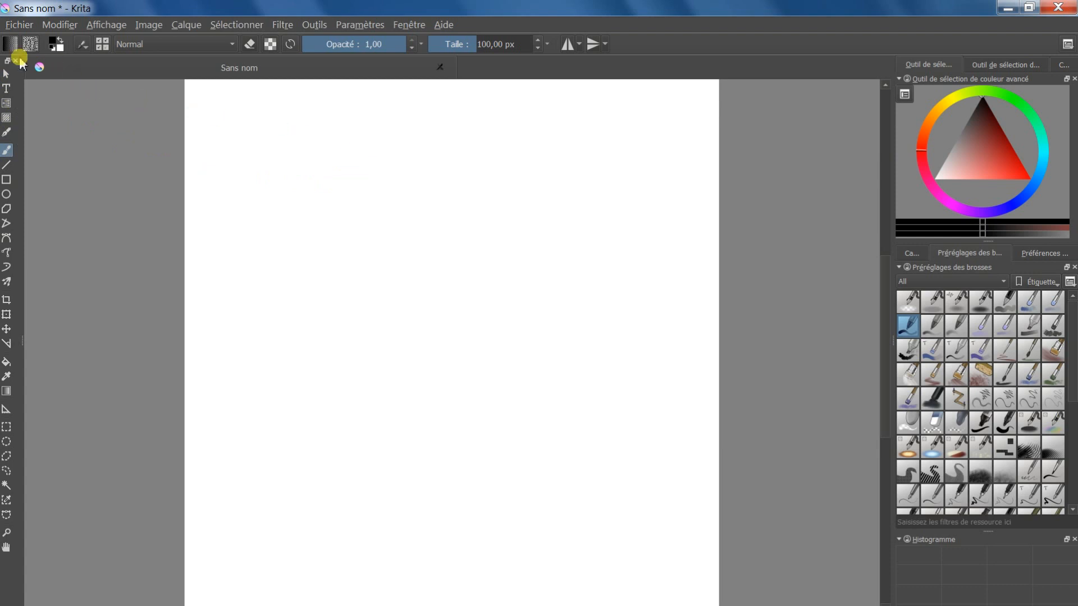
- Review the available file, edit, view, selection, artistic filter, settings and window commands
{"action": "left_click", "coordinate": [20, 27]}
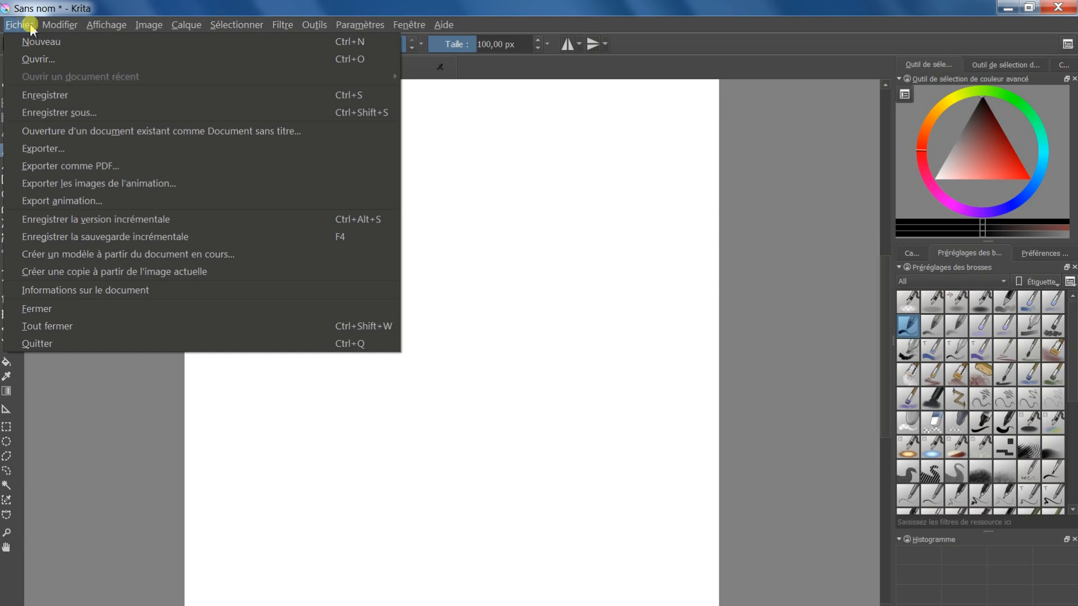
{"action": "mouse_move", "coordinate": [56, 29]}
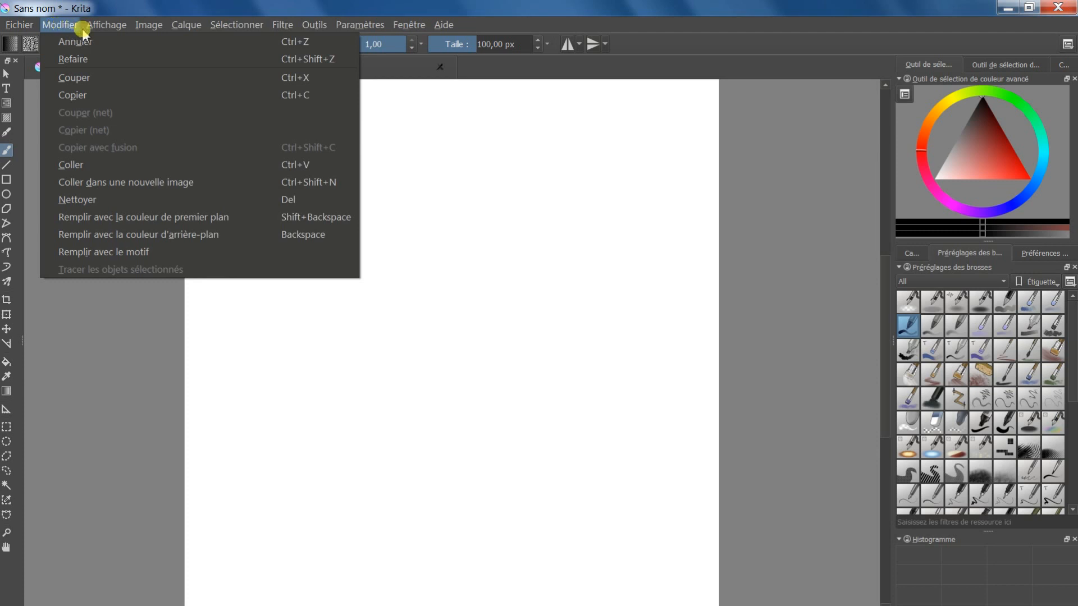
{"action": "mouse_move", "coordinate": [100, 33]}
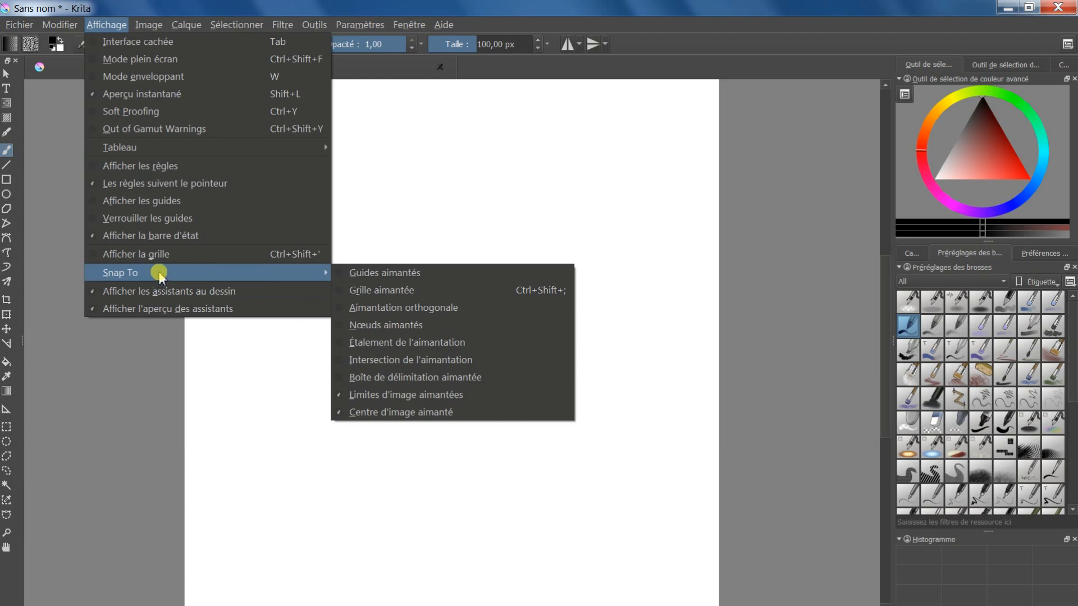
{"action": "mouse_move", "coordinate": [158, 27]}
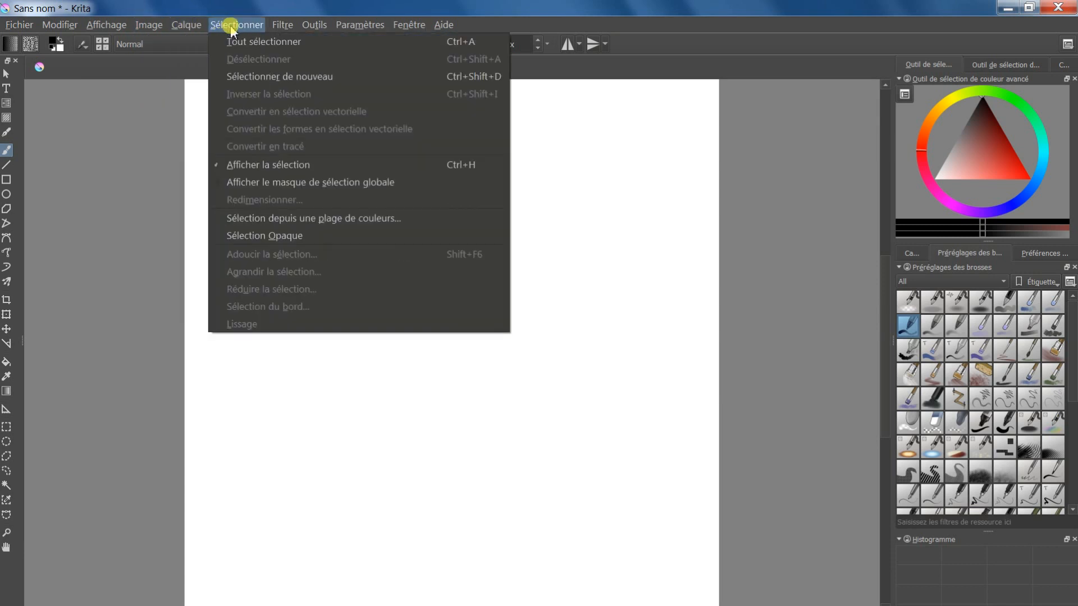
{"action": "mouse_move", "coordinate": [283, 28]}
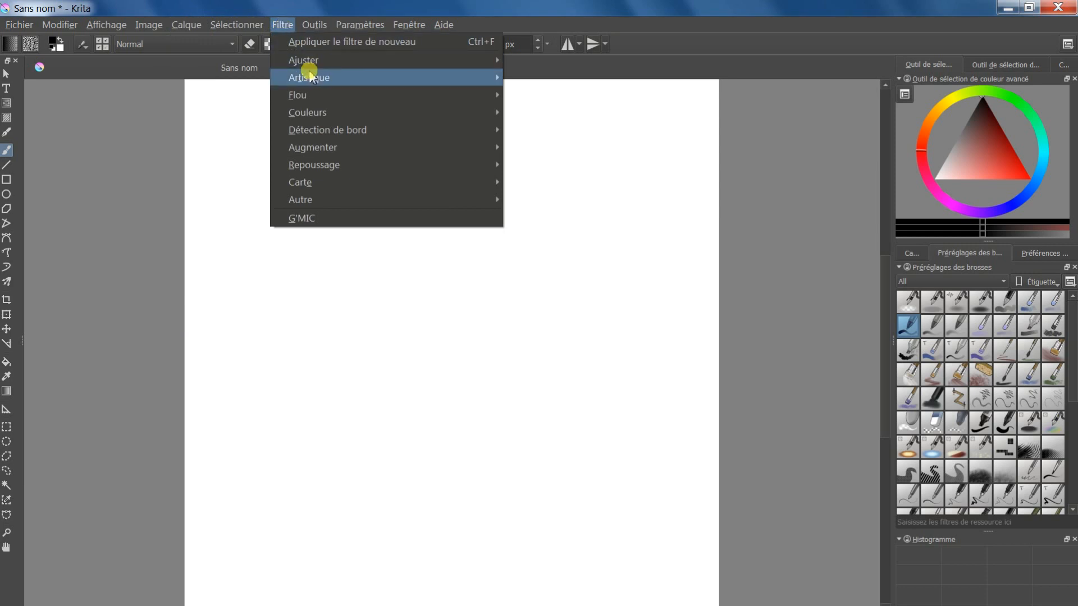
{"action": "mouse_move", "coordinate": [310, 77]}
{"action": "mouse_move", "coordinate": [339, 97]}
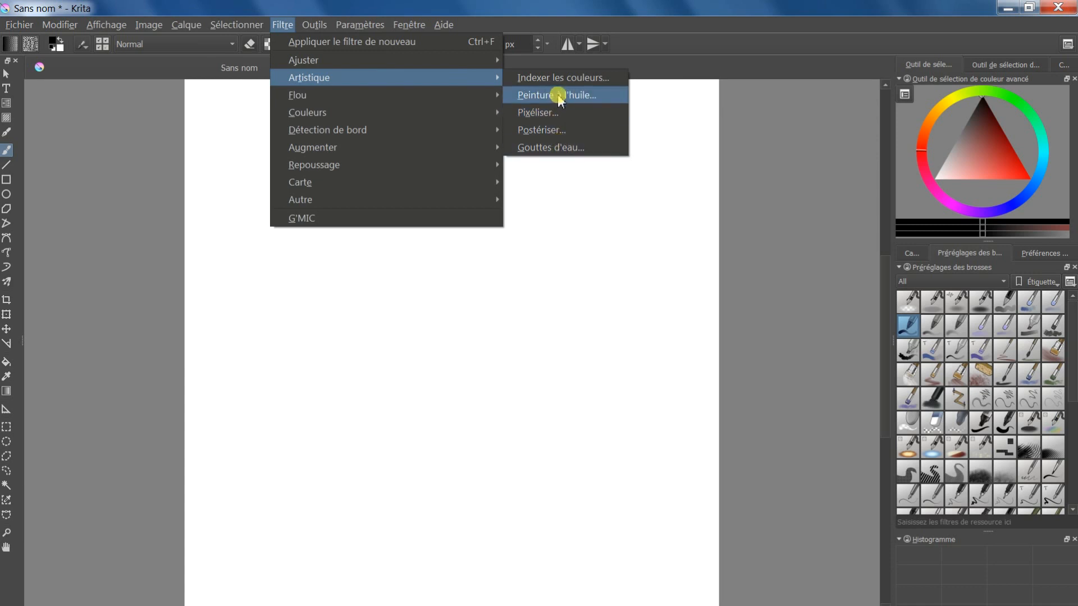
{"action": "mouse_move", "coordinate": [317, 35]}
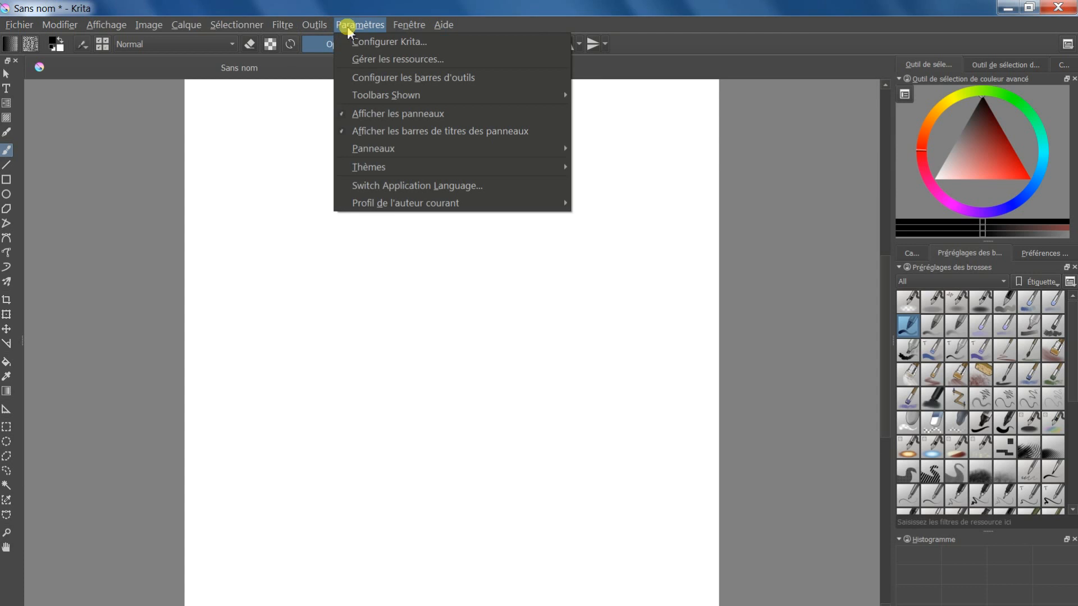
{"action": "mouse_move", "coordinate": [405, 31]}
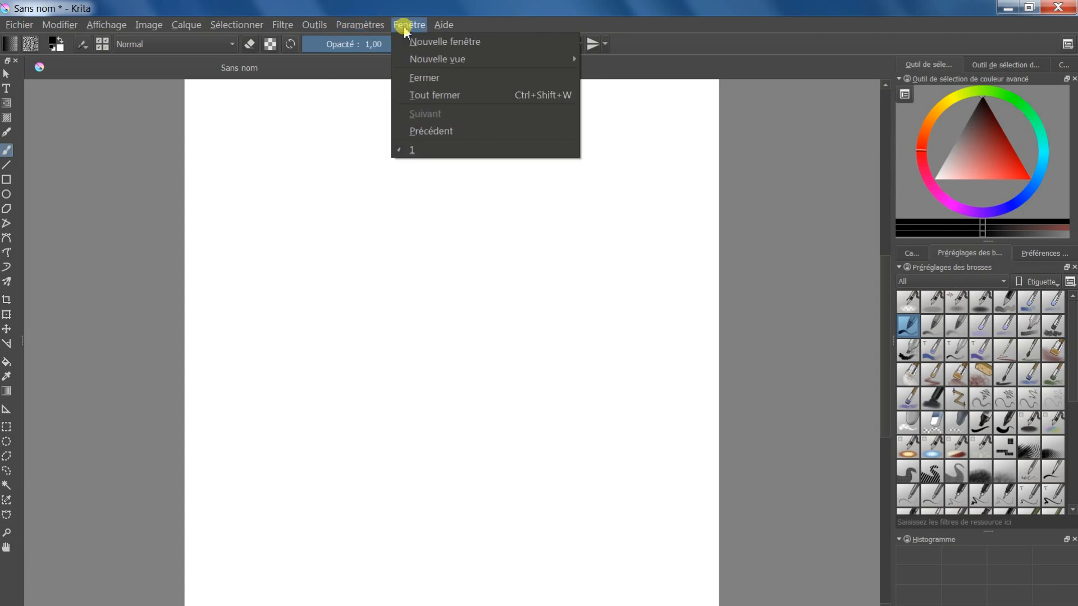
- Try freehand looping strokes in black on the canvas with the 42 px brush and undo them
{"action": "left_click", "coordinate": [7, 155]}
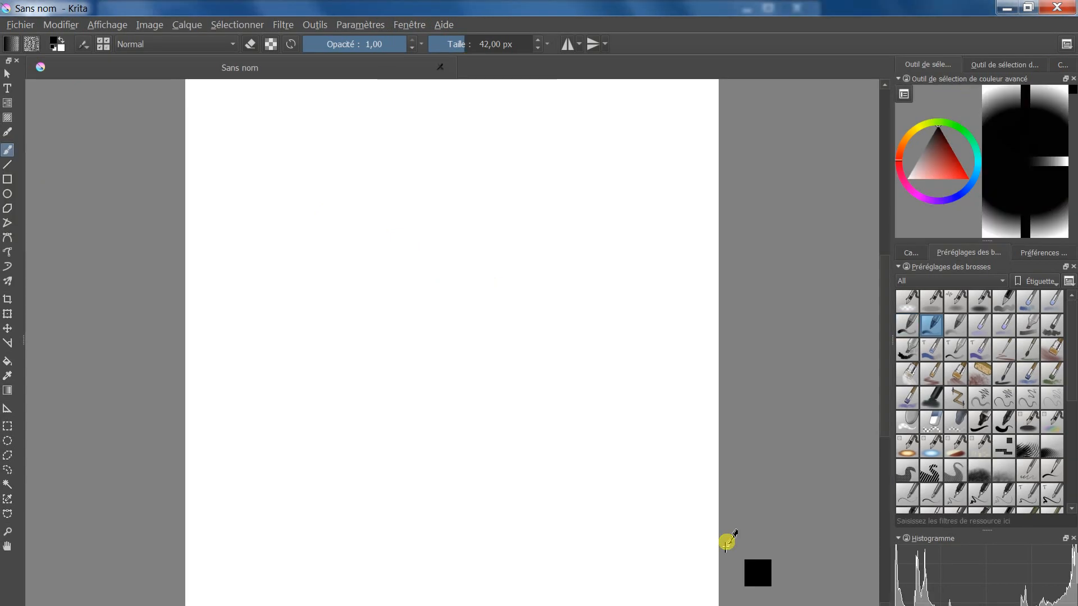
{"action": "key", "text": "ctrl+z"}
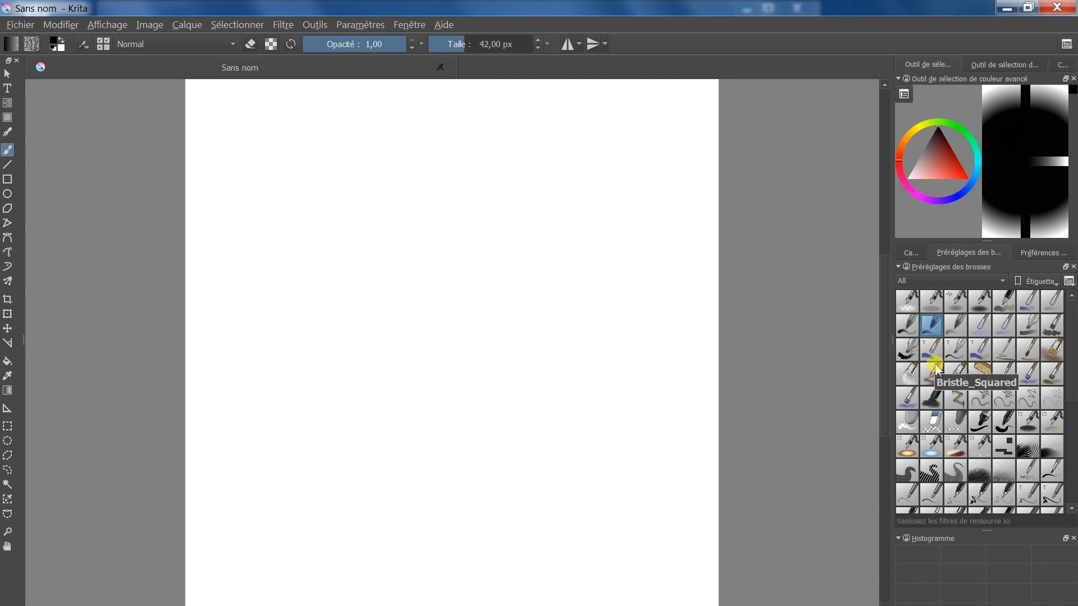
{"action": "mouse_move", "coordinate": [373, 146]}
{"action": "left_mouse_down"}
{"action": "mouse_move", "coordinate": [360, 247]}
{"action": "mouse_move", "coordinate": [440, 212]}
{"action": "mouse_move", "coordinate": [471, 337]}
{"action": "mouse_move", "coordinate": [512, 373]}
{"action": "mouse_move", "coordinate": [497, 404]}
{"action": "mouse_move", "coordinate": [579, 408]}
{"action": "mouse_move", "coordinate": [660, 441]}
{"action": "left_mouse_up"}
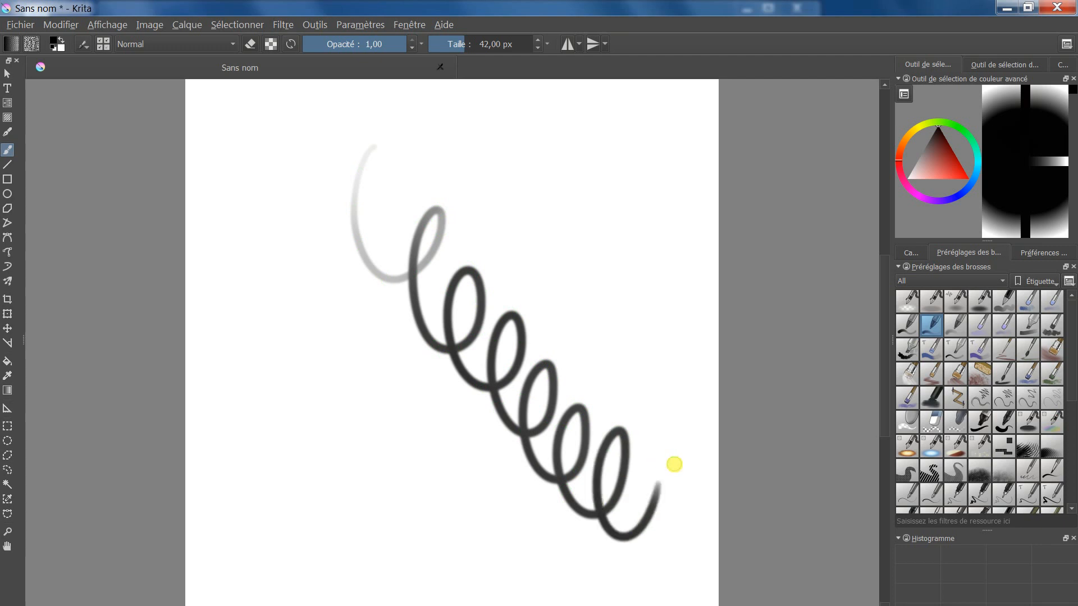
{"action": "key", "text": "ctrl+z"}
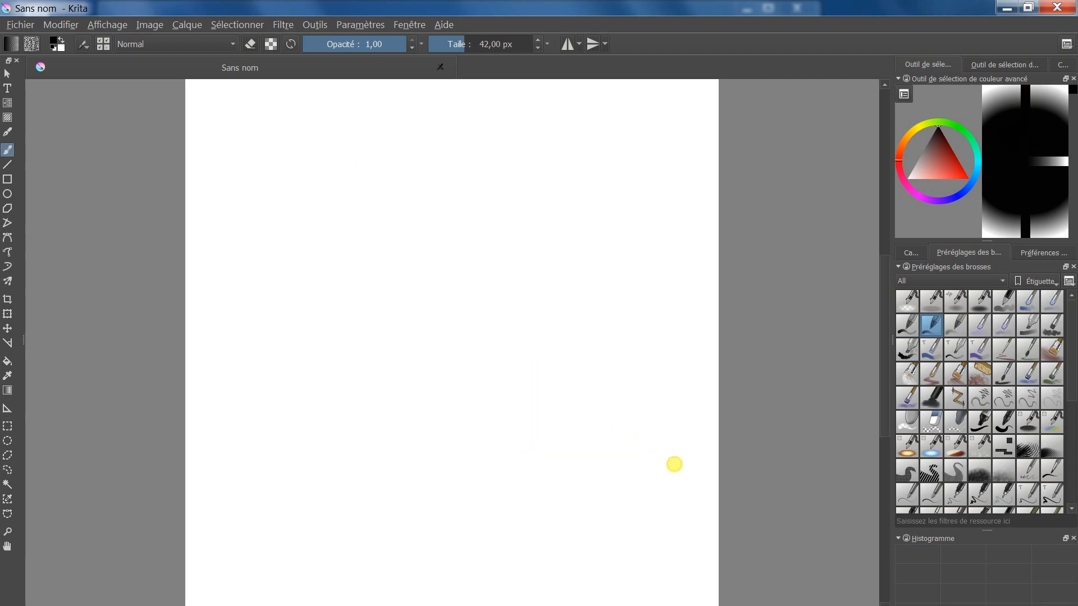
{"action": "mouse_move", "coordinate": [560, 147]}
{"action": "left_mouse_down"}
{"action": "mouse_move", "coordinate": [607, 308]}
{"action": "mouse_move", "coordinate": [617, 437]}
{"action": "left_mouse_up"}
{"action": "key", "text": "ctrl+z"}
- Bring up the pop-up palette on the canvas to examine its favourite brushes and colour wheel
{"action": "right_click", "coordinate": [543, 338]}
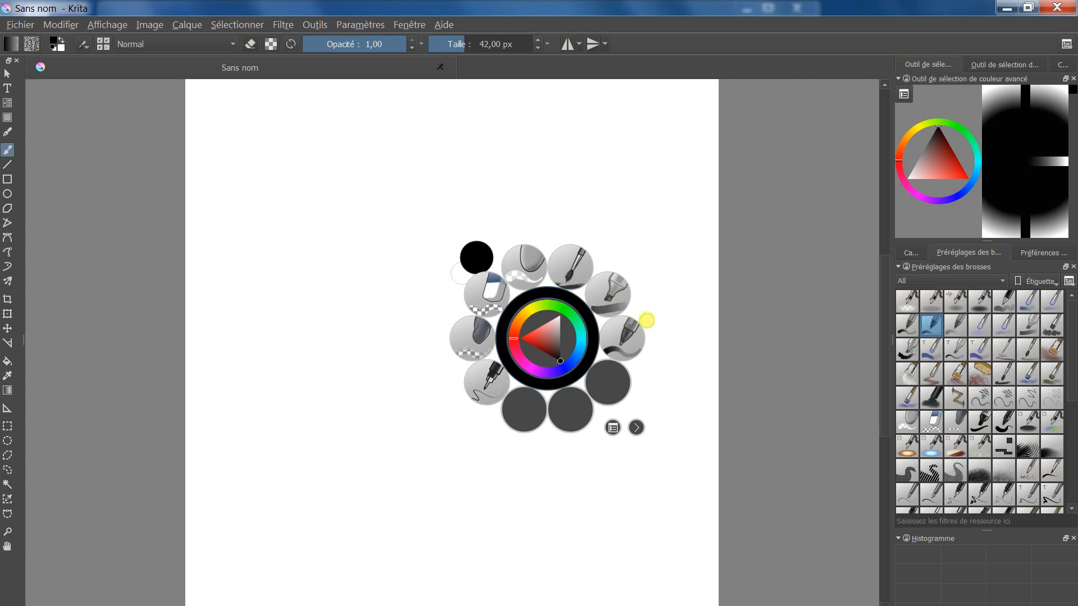
{"action": "left_click", "coordinate": [587, 198]}
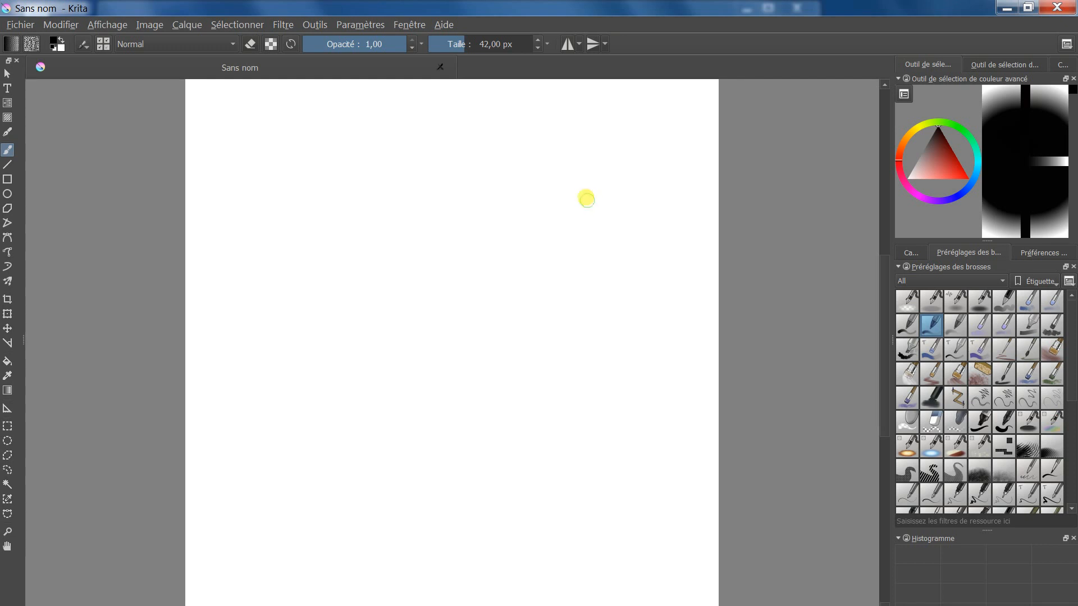
{"action": "right_click", "coordinate": [567, 247]}
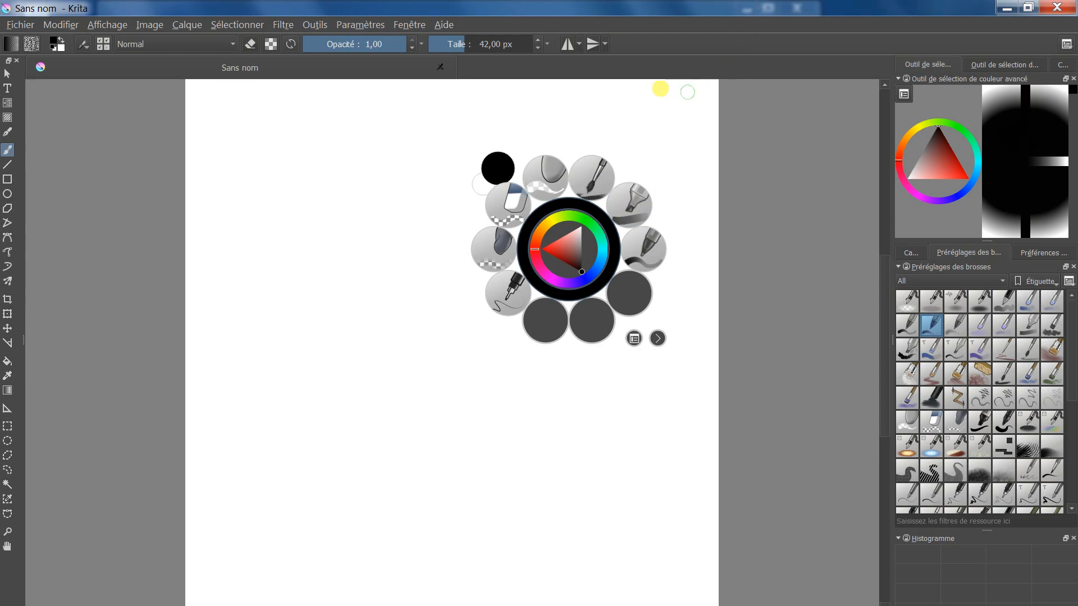
- Enlarge the brush to about 208 px and try one broad black stroke on the canvas, undoing it
{"action": "left_click", "coordinate": [480, 47]}
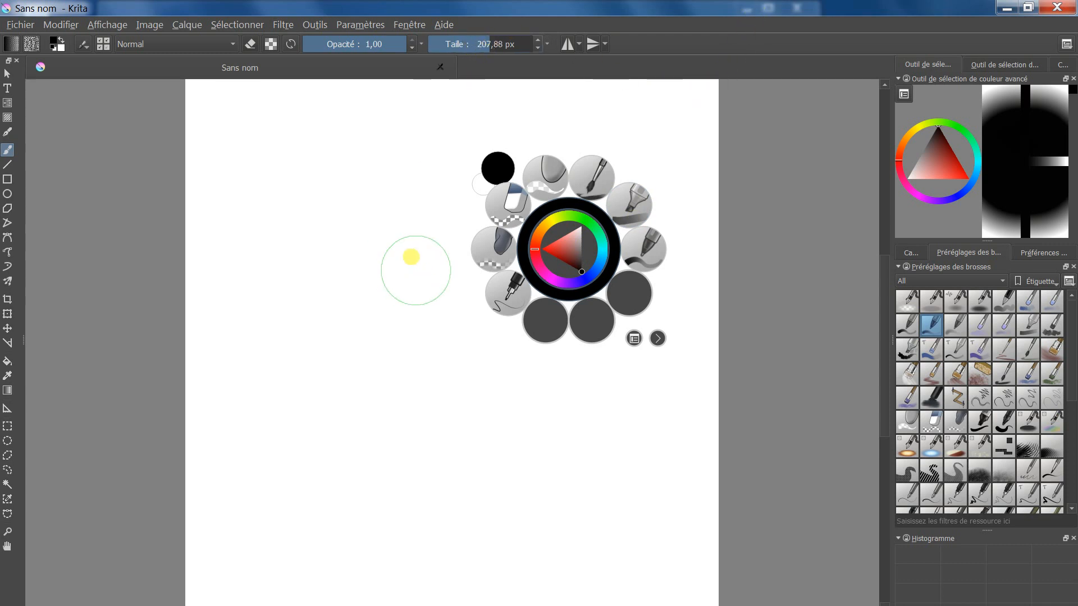
{"action": "left_click", "coordinate": [397, 277]}
{"action": "mouse_move", "coordinate": [481, 235]}
{"action": "left_mouse_down"}
{"action": "mouse_move", "coordinate": [516, 368]}
{"action": "mouse_move", "coordinate": [577, 329]}
{"action": "mouse_move", "coordinate": [584, 288]}
{"action": "left_mouse_up"}
{"action": "key", "text": "ctrl+z"}
- Paint a broad dark-red patch near the canvas centre and an overlapping blue patch at its lower right
{"action": "mouse_move", "coordinate": [951, 159]}
{"action": "left_mouse_down"}
{"action": "mouse_move", "coordinate": [941, 153]}
{"action": "mouse_move", "coordinate": [955, 158]}
{"action": "left_mouse_up"}
{"action": "mouse_move", "coordinate": [402, 214]}
{"action": "left_mouse_down"}
{"action": "mouse_move", "coordinate": [435, 292]}
{"action": "mouse_move", "coordinate": [502, 301]}
{"action": "mouse_move", "coordinate": [527, 264]}
{"action": "left_mouse_up"}
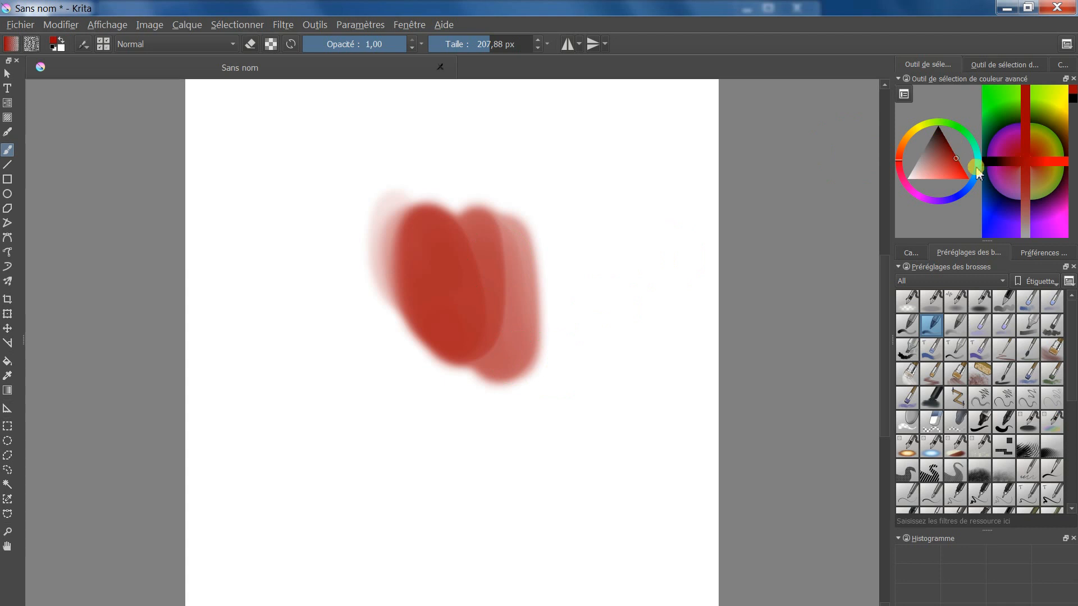
{"action": "left_click", "coordinate": [976, 151]}
{"action": "mouse_move", "coordinate": [539, 349]}
{"action": "left_mouse_down"}
{"action": "mouse_move", "coordinate": [527, 359]}
{"action": "mouse_move", "coordinate": [538, 364]}
{"action": "mouse_move", "coordinate": [530, 359]}
{"action": "mouse_move", "coordinate": [507, 384]}
{"action": "mouse_move", "coordinate": [534, 284]}
{"action": "mouse_move", "coordinate": [513, 361]}
{"action": "mouse_move", "coordinate": [570, 373]}
{"action": "left_mouse_up"}
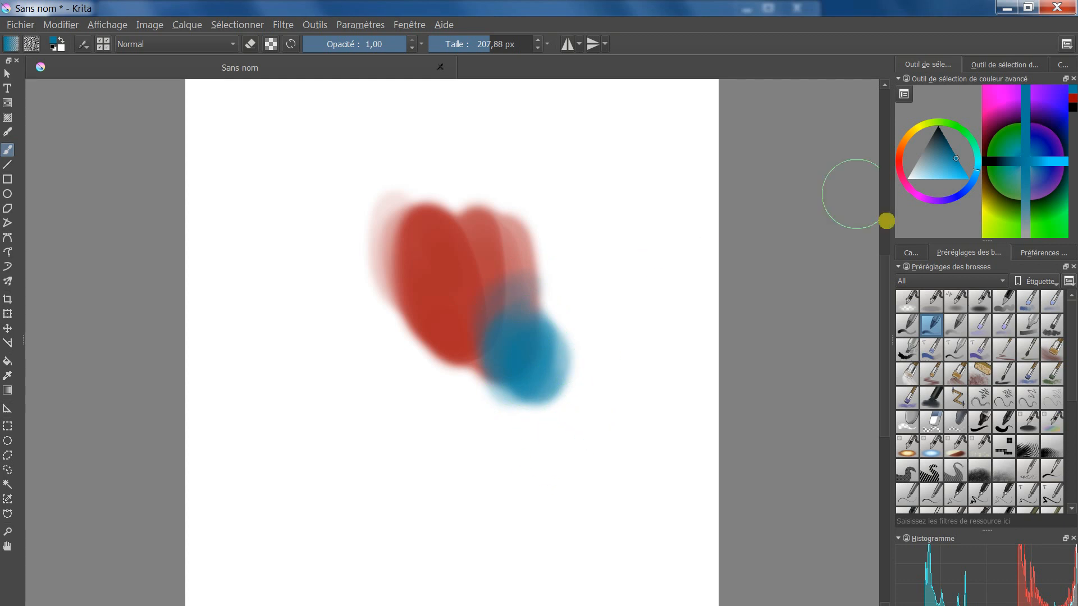
- Draw a blue zigzag with the 60 px preset and blend orange into a blue patch below it with the 50 px preset
{"action": "left_click", "coordinate": [961, 331]}
{"action": "mouse_move", "coordinate": [562, 230]}
{"action": "left_mouse_down"}
{"action": "mouse_move", "coordinate": [594, 262]}
{"action": "mouse_move", "coordinate": [606, 234]}
{"action": "mouse_move", "coordinate": [642, 222]}
{"action": "mouse_move", "coordinate": [594, 431]}
{"action": "left_mouse_up"}
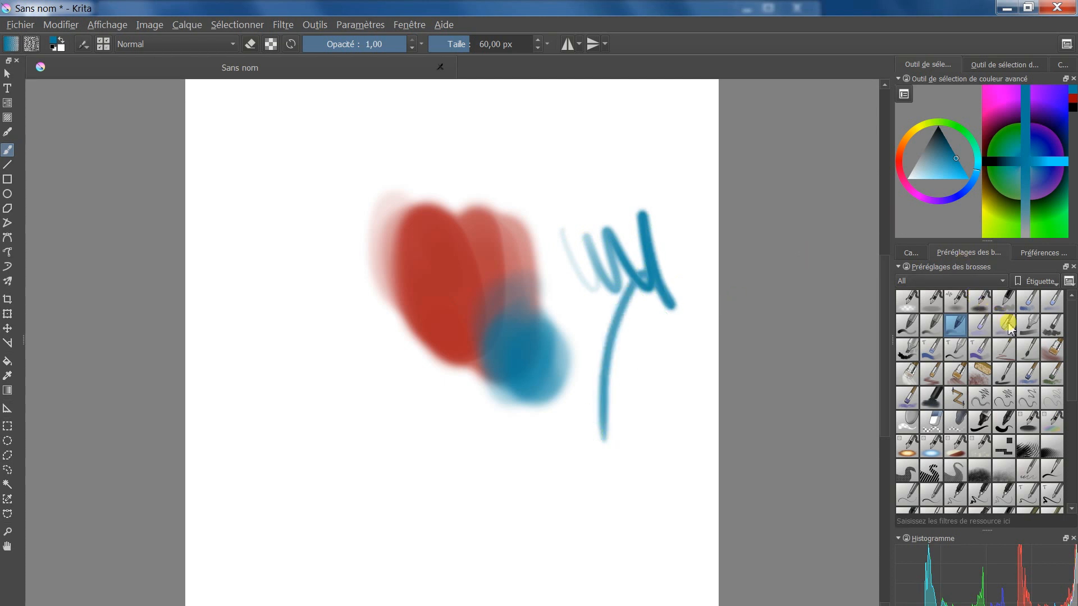
{"action": "left_click", "coordinate": [983, 334]}
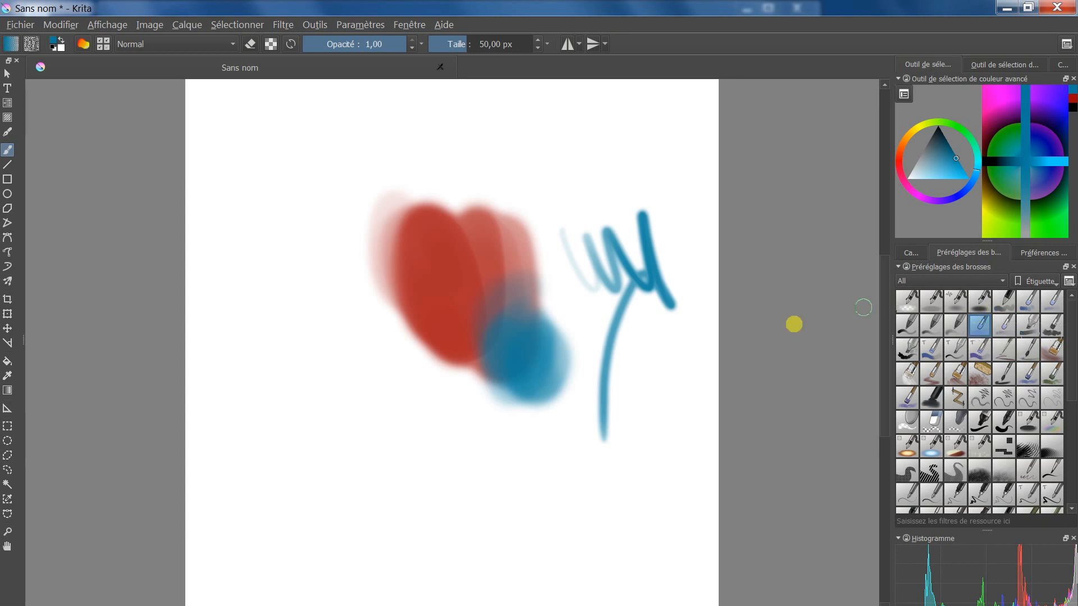
{"action": "mouse_move", "coordinate": [642, 353]}
{"action": "left_mouse_down"}
{"action": "mouse_move", "coordinate": [657, 426]}
{"action": "mouse_move", "coordinate": [670, 387]}
{"action": "mouse_move", "coordinate": [662, 433]}
{"action": "mouse_move", "coordinate": [649, 453]}
{"action": "mouse_move", "coordinate": [640, 373]}
{"action": "mouse_move", "coordinate": [649, 447]}
{"action": "mouse_move", "coordinate": [645, 373]}
{"action": "mouse_move", "coordinate": [632, 449]}
{"action": "mouse_move", "coordinate": [628, 380]}
{"action": "mouse_move", "coordinate": [617, 457]}
{"action": "left_mouse_up"}
{"action": "left_click_drag", "start_coordinate": [911, 170], "coordinate": [903, 144]}
{"action": "mouse_move", "coordinate": [684, 417]}
{"action": "left_mouse_down"}
{"action": "mouse_move", "coordinate": [669, 373]}
{"action": "mouse_move", "coordinate": [683, 433]}
{"action": "mouse_move", "coordinate": [668, 387]}
{"action": "mouse_move", "coordinate": [663, 449]}
{"action": "mouse_move", "coordinate": [650, 454]}
{"action": "mouse_move", "coordinate": [651, 385]}
{"action": "left_mouse_up"}
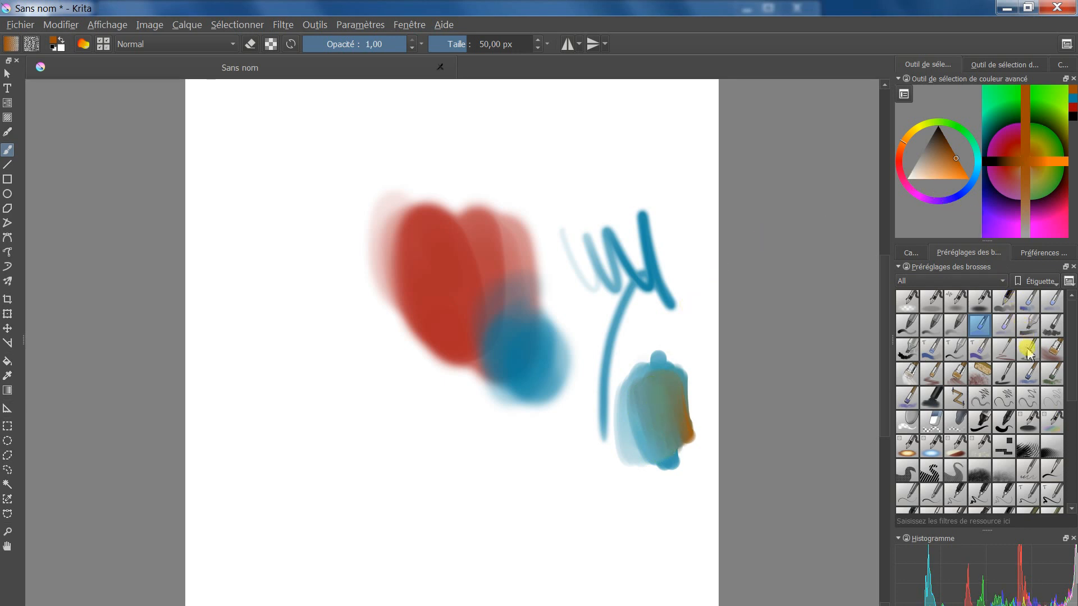
- Paint a wavy orange ribbon with the 86 px flat preset and cover the blue marks with the 57 px bristle preset
{"action": "left_click", "coordinate": [1033, 326]}
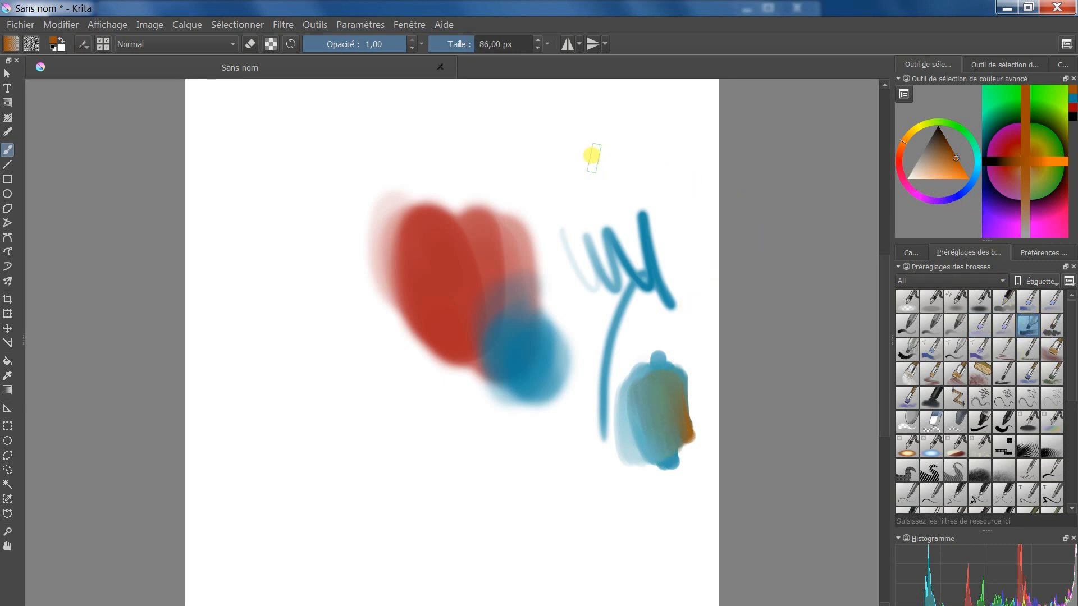
{"action": "left_click_drag", "start_coordinate": [590, 147], "coordinate": [728, 287]}
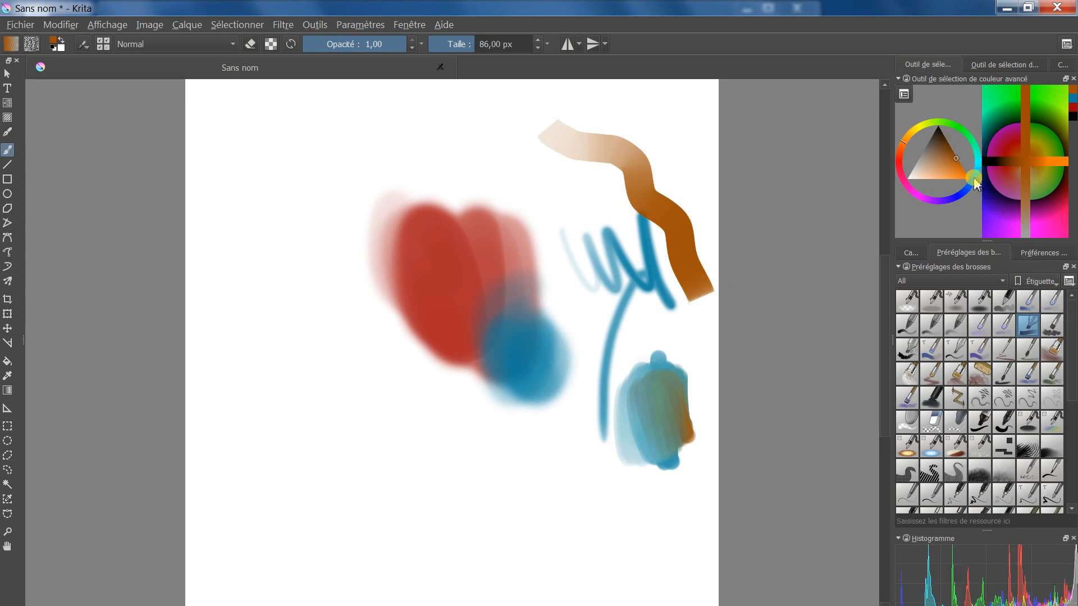
{"action": "left_click", "coordinate": [908, 374]}
{"action": "mouse_move", "coordinate": [639, 193]}
{"action": "left_mouse_down"}
{"action": "mouse_move", "coordinate": [631, 242]}
{"action": "mouse_move", "coordinate": [662, 179]}
{"action": "mouse_move", "coordinate": [651, 353]}
{"action": "left_mouse_up"}
{"action": "mouse_move", "coordinate": [614, 302]}
{"action": "left_mouse_down"}
{"action": "mouse_move", "coordinate": [616, 231]}
{"action": "mouse_move", "coordinate": [621, 347]}
{"action": "mouse_move", "coordinate": [621, 243]}
{"action": "mouse_move", "coordinate": [674, 371]}
{"action": "mouse_move", "coordinate": [638, 351]}
{"action": "mouse_move", "coordinate": [682, 460]}
{"action": "left_mouse_up"}
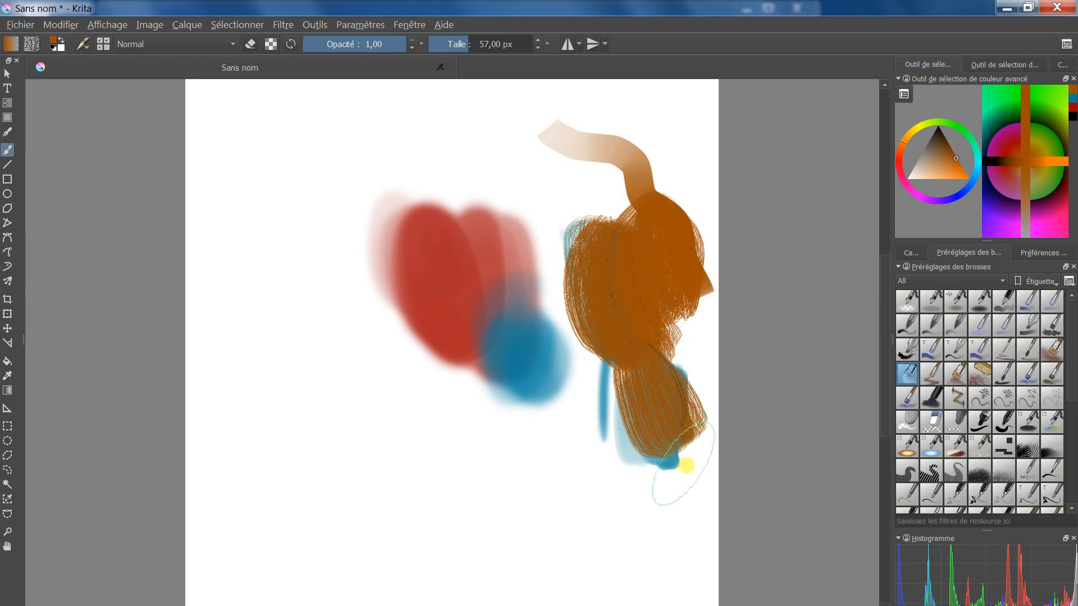
- Erase strips from the orange paint with the 15 px eraser preset and the 50 px eraser preset
{"action": "left_click", "coordinate": [938, 425]}
{"action": "mouse_move", "coordinate": [680, 204]}
{"action": "left_mouse_down"}
{"action": "mouse_move", "coordinate": [680, 297]}
{"action": "mouse_move", "coordinate": [695, 308]}
{"action": "left_mouse_up"}
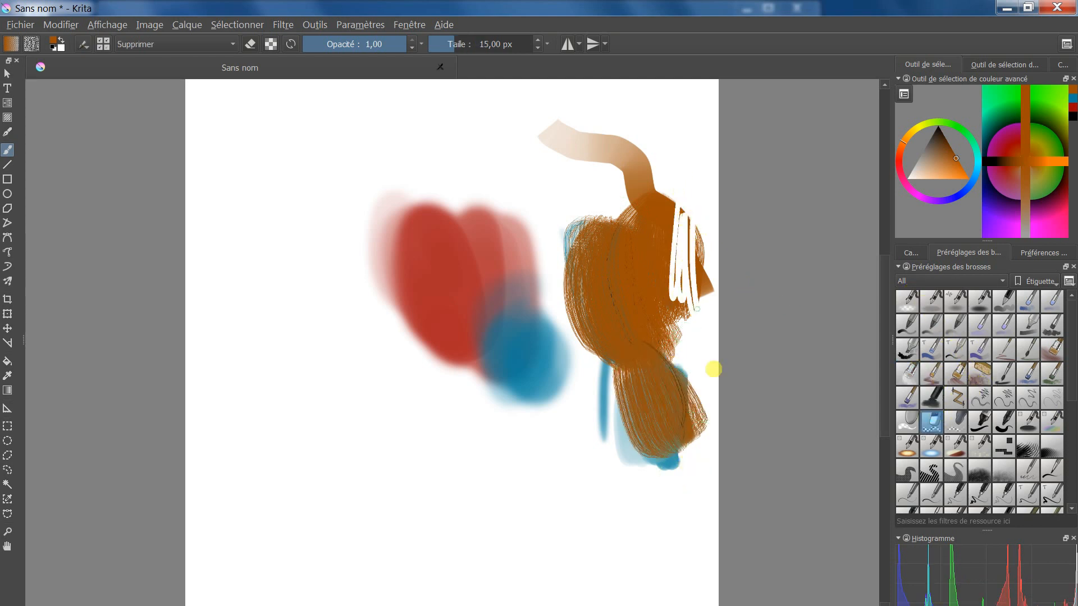
{"action": "left_click", "coordinate": [906, 421]}
{"action": "mouse_move", "coordinate": [645, 163]}
{"action": "left_mouse_down"}
{"action": "mouse_move", "coordinate": [649, 284]}
{"action": "mouse_move", "coordinate": [677, 199]}
{"action": "mouse_move", "coordinate": [676, 314]}
{"action": "left_mouse_up"}
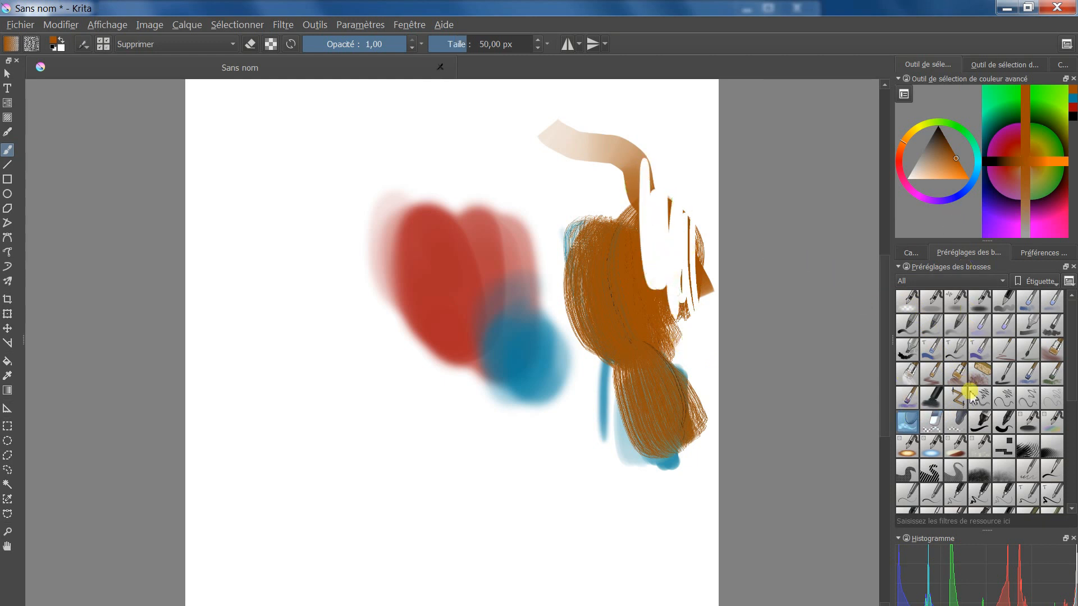
- Hatch fine orange lines with a 6 px preset, and paint a thick black stroke at 166 px and 0.51 opacity
{"action": "left_click", "coordinate": [937, 397]}
{"action": "left_click_drag", "start_coordinate": [567, 419], "coordinate": [612, 452]}
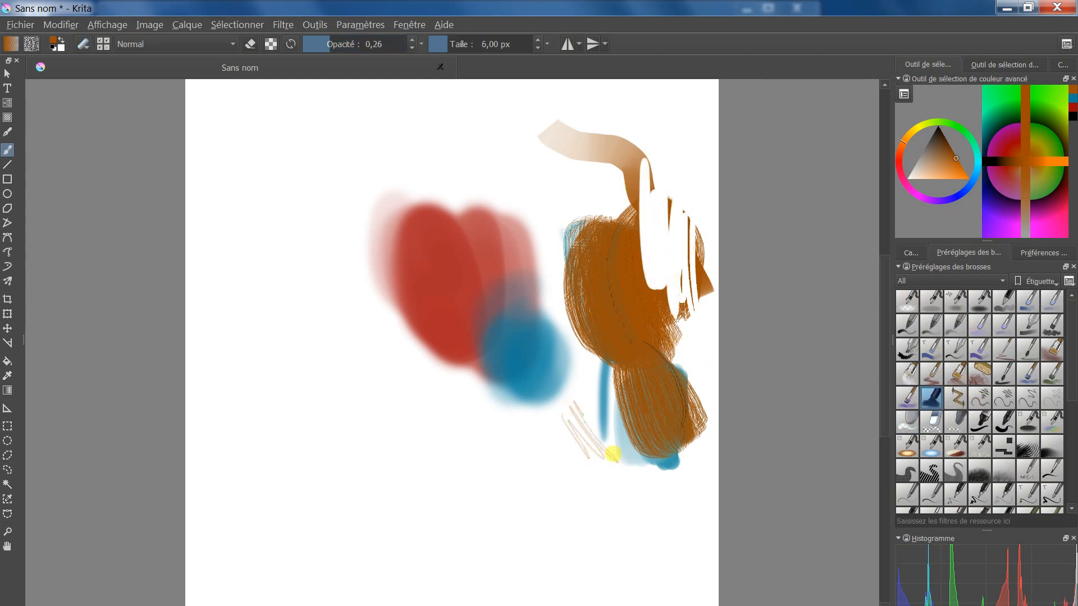
{"action": "left_click_drag", "start_coordinate": [941, 164], "coordinate": [937, 128]}
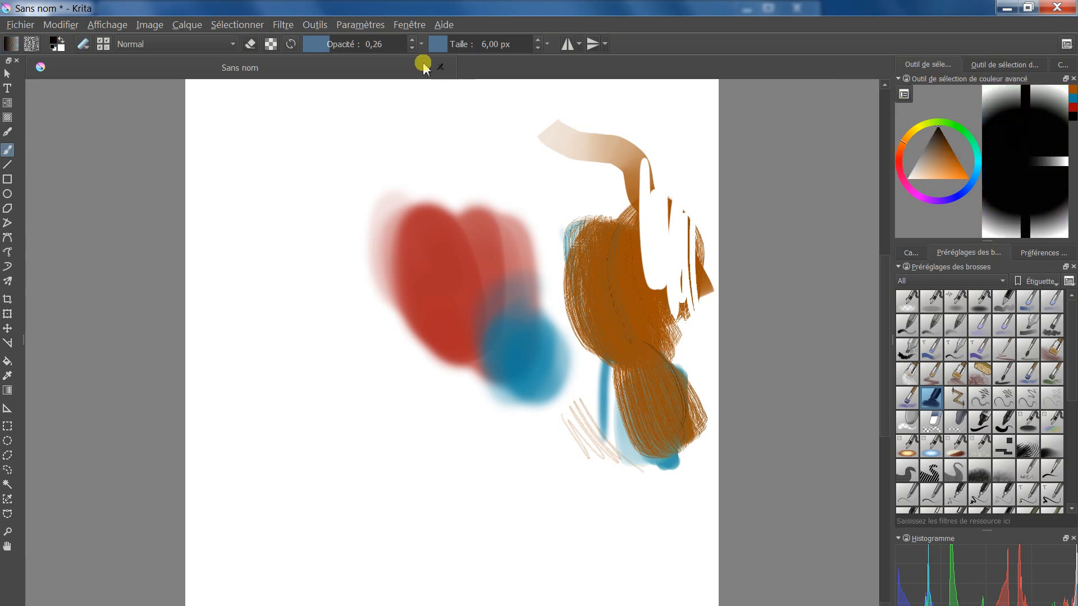
{"action": "left_click", "coordinate": [485, 44]}
{"action": "left_click", "coordinate": [359, 44]}
{"action": "mouse_move", "coordinate": [309, 264]}
{"action": "left_mouse_down"}
{"action": "mouse_move", "coordinate": [361, 341]}
{"action": "mouse_move", "coordinate": [510, 480]}
{"action": "mouse_move", "coordinate": [536, 423]}
{"action": "left_mouse_up"}
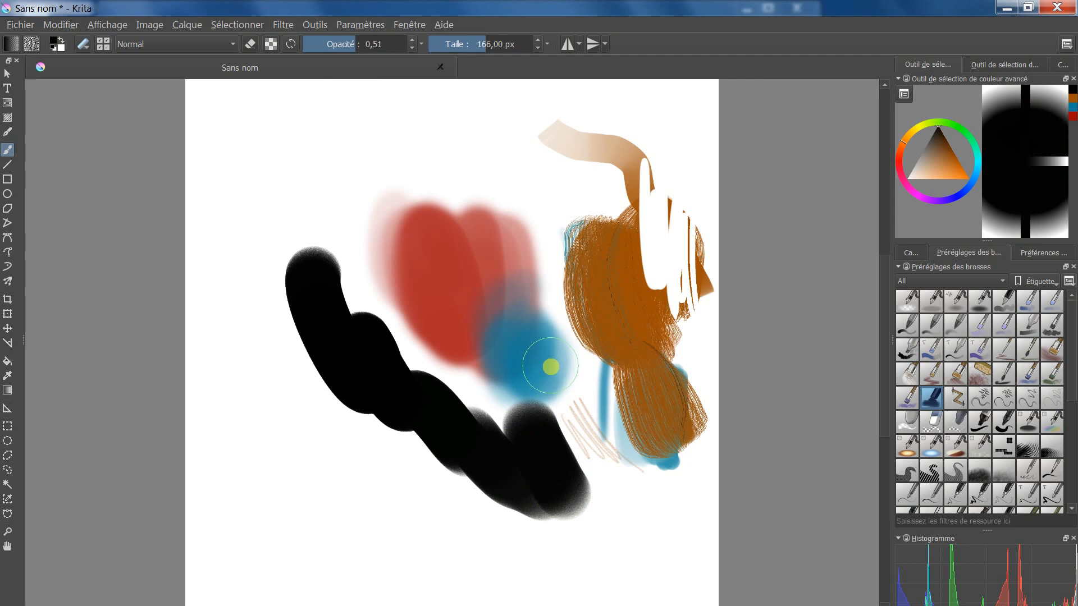
- Paint translucent black blots across the upper canvas at brush opacities of 0.18 and 0.17
{"action": "left_click", "coordinate": [322, 44]}
{"action": "left_click_drag", "start_coordinate": [304, 167], "coordinate": [438, 127]}
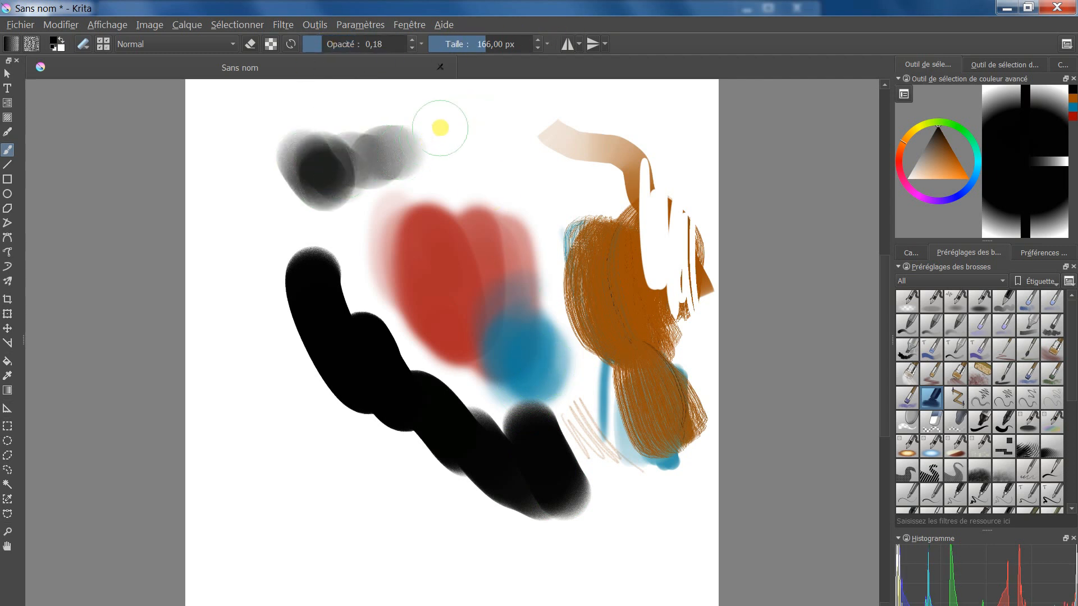
{"action": "left_click", "coordinate": [344, 46]}
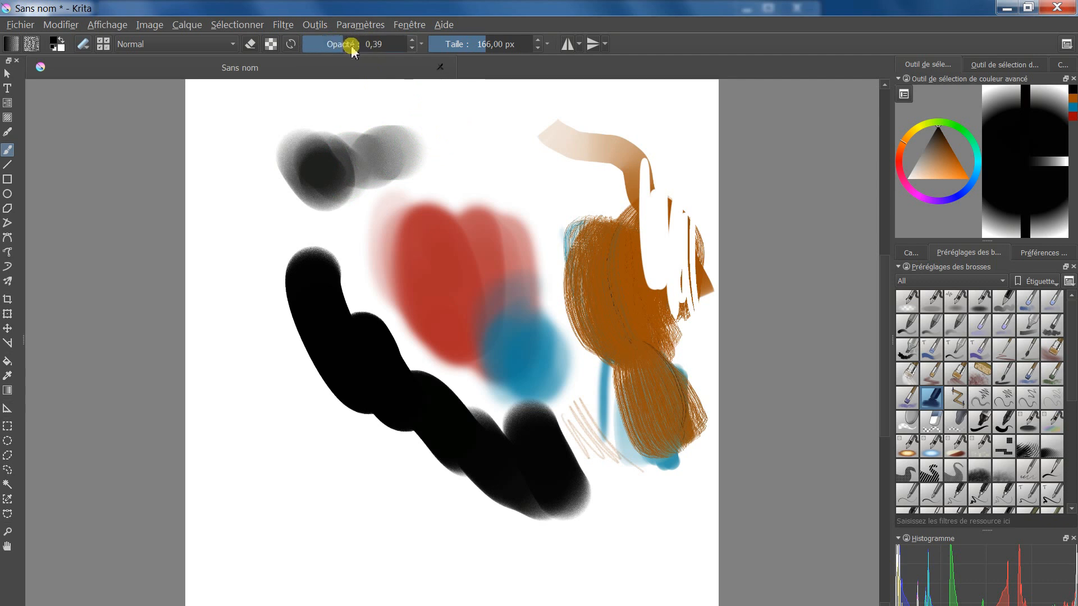
{"action": "left_click_drag", "start_coordinate": [339, 44], "coordinate": [315, 50]}
{"action": "mouse_move", "coordinate": [464, 137]}
{"action": "left_mouse_down"}
{"action": "mouse_move", "coordinate": [536, 182]}
{"action": "mouse_move", "coordinate": [519, 148]}
{"action": "mouse_move", "coordinate": [508, 163]}
{"action": "mouse_move", "coordinate": [541, 178]}
{"action": "mouse_move", "coordinate": [550, 168]}
{"action": "mouse_move", "coordinate": [528, 146]}
{"action": "mouse_move", "coordinate": [545, 152]}
{"action": "mouse_move", "coordinate": [441, 123]}
{"action": "left_mouse_up"}
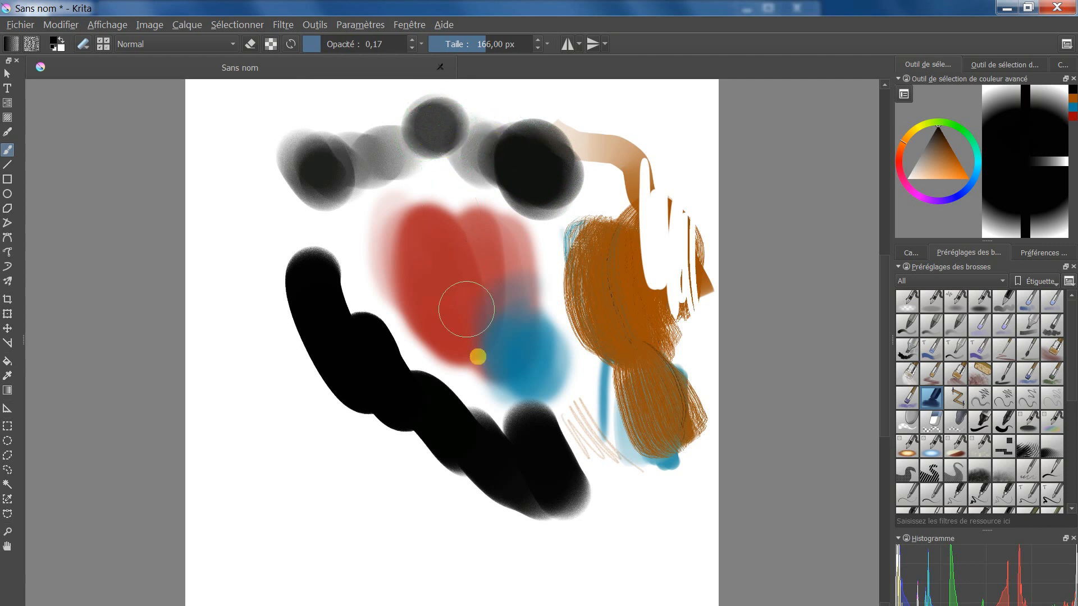
- Scribble in black with the 27 px bristle preset and repeat at about 226 px in the lower left of the canvas
{"action": "left_click", "coordinate": [1003, 372]}
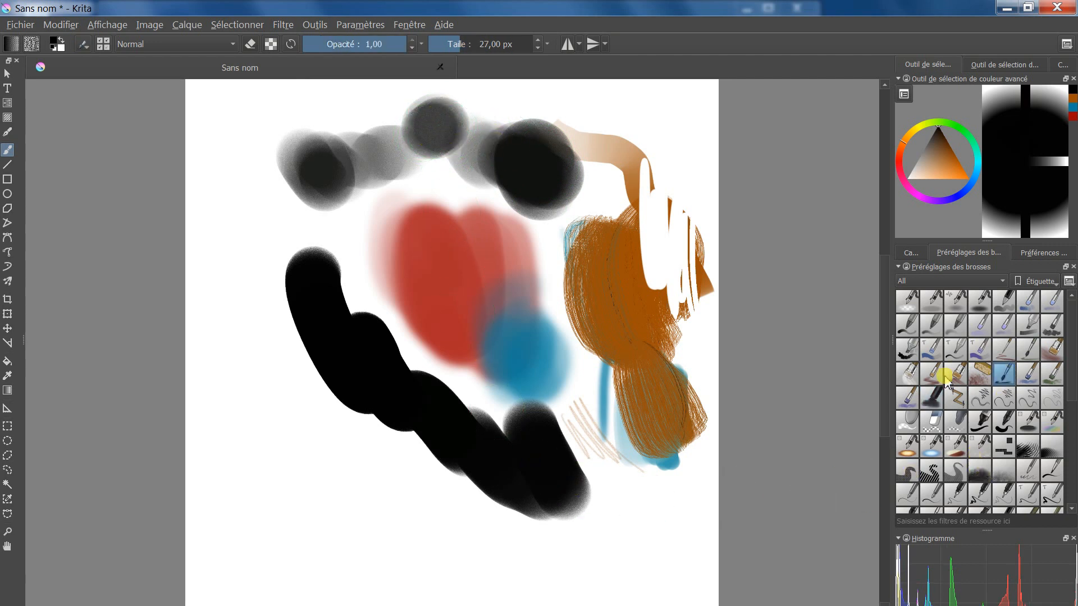
{"action": "mouse_move", "coordinate": [630, 493]}
{"action": "left_mouse_down"}
{"action": "mouse_move", "coordinate": [634, 541]}
{"action": "mouse_move", "coordinate": [663, 553]}
{"action": "mouse_move", "coordinate": [688, 587]}
{"action": "left_mouse_up"}
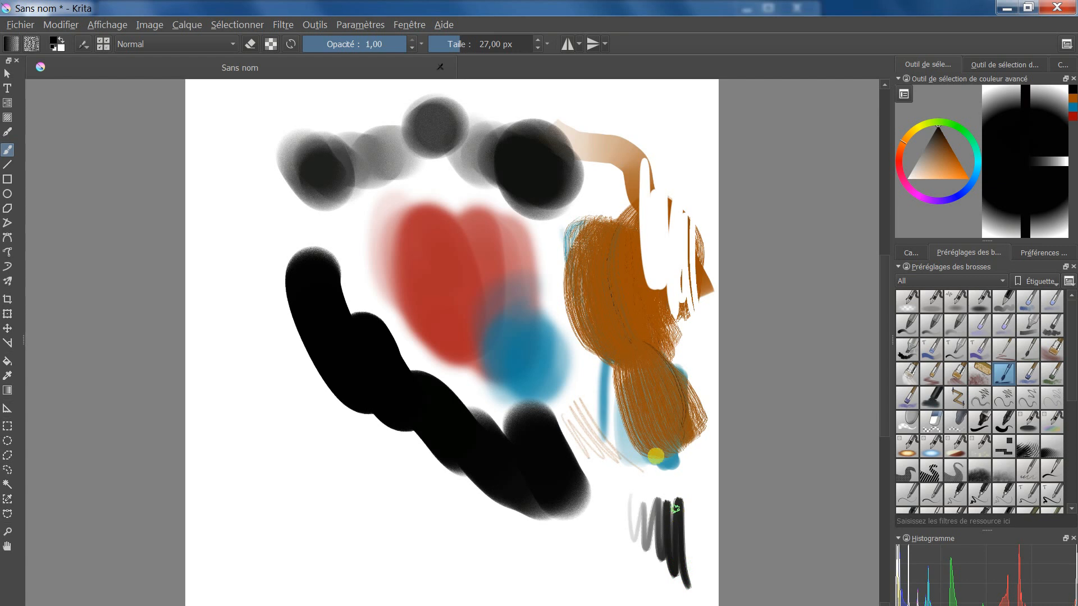
{"action": "left_click_drag", "start_coordinate": [477, 44], "coordinate": [492, 43]}
{"action": "mouse_move", "coordinate": [246, 367]}
{"action": "left_mouse_down"}
{"action": "mouse_move", "coordinate": [303, 424]}
{"action": "mouse_move", "coordinate": [331, 443]}
{"action": "mouse_move", "coordinate": [326, 427]}
{"action": "mouse_move", "coordinate": [335, 448]}
{"action": "mouse_move", "coordinate": [422, 503]}
{"action": "left_mouse_up"}
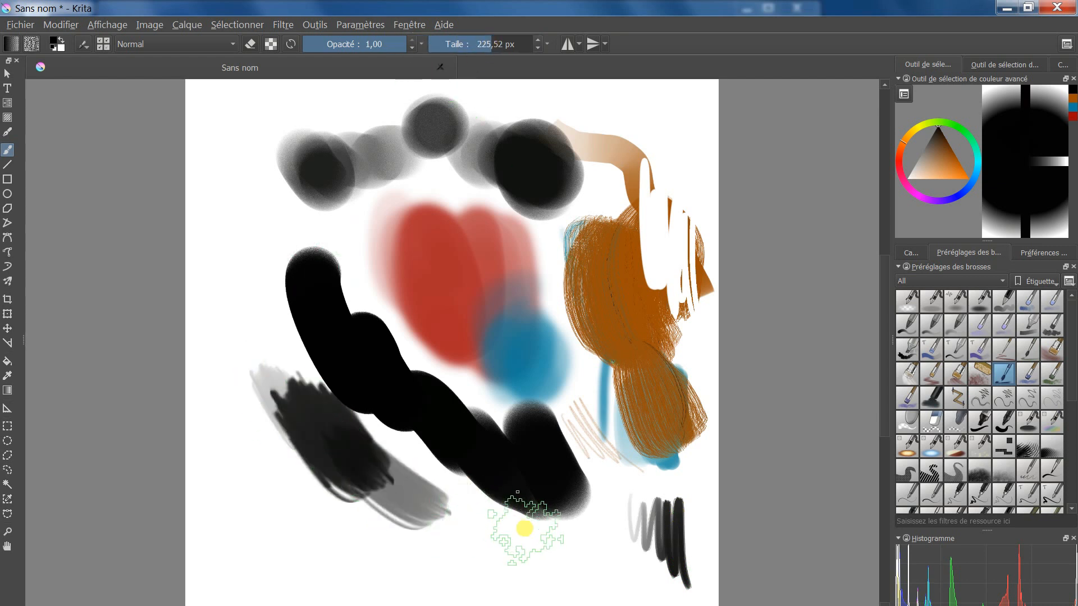
- Choose the 50 px ink preset and draw curved black lines of varying thickness along both sides of the canvas
{"action": "left_click", "coordinate": [1003, 422]}
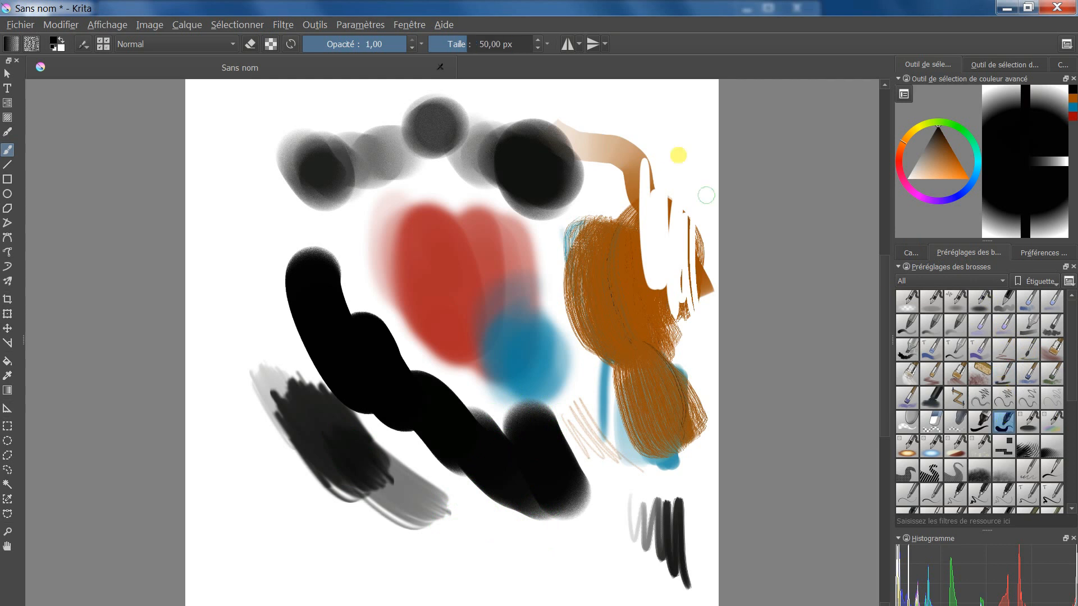
{"action": "left_click_drag", "start_coordinate": [672, 106], "coordinate": [693, 318]}
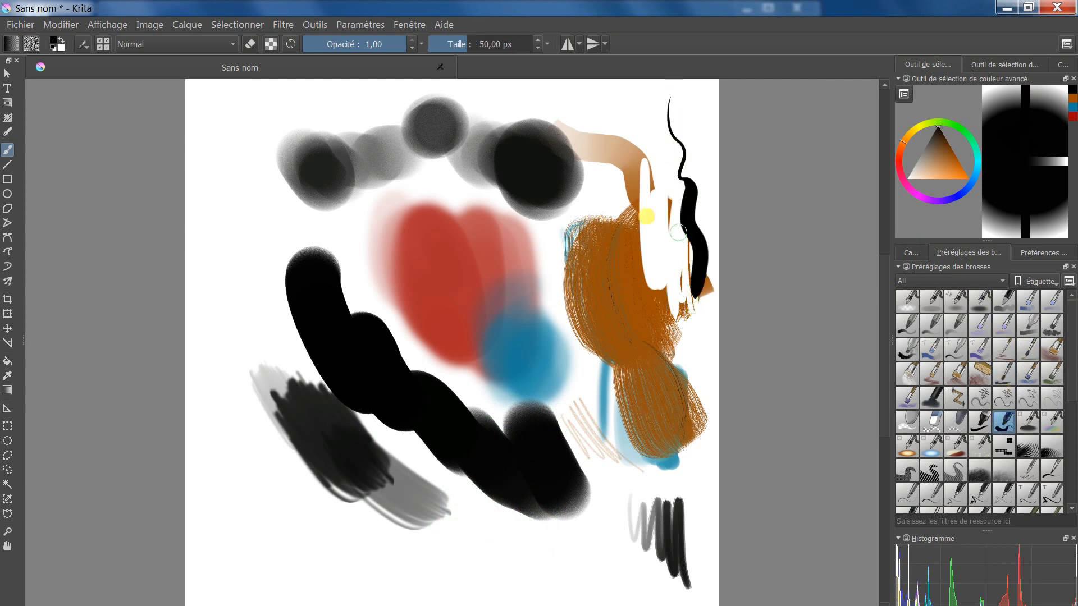
{"action": "left_click_drag", "start_coordinate": [241, 168], "coordinate": [261, 329]}
{"action": "mouse_move", "coordinate": [250, 221]}
{"action": "left_mouse_down"}
{"action": "mouse_move", "coordinate": [227, 264]}
{"action": "mouse_move", "coordinate": [270, 367]}
{"action": "mouse_move", "coordinate": [284, 202]}
{"action": "left_mouse_up"}
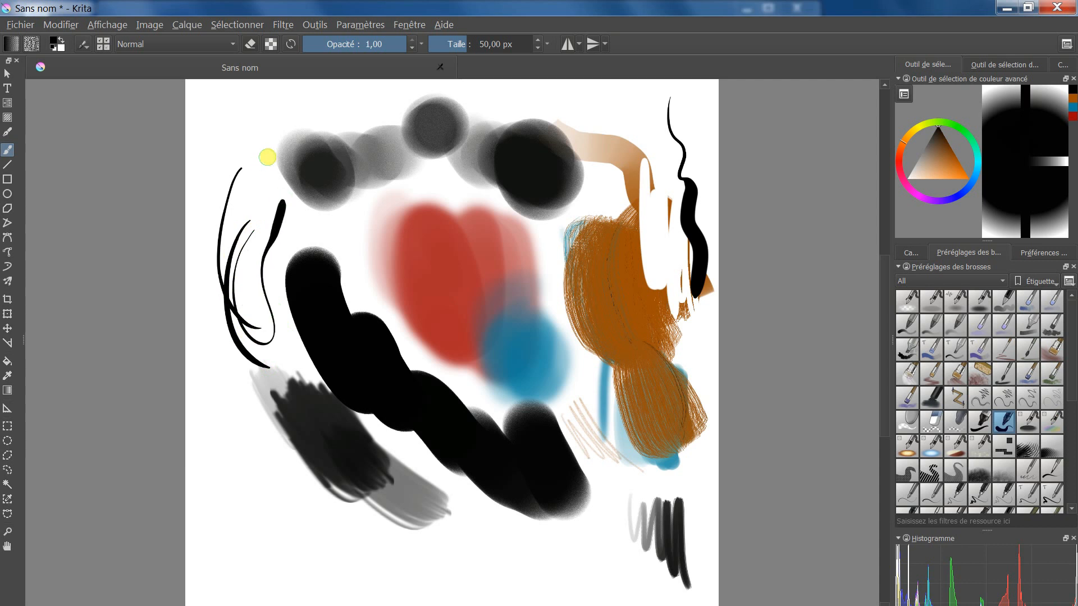
- Undo the recent strokes back to the red and blue patches, the blue zigzag and the first orange touch
{"action": "key", "text": "ctrl+z"}
{"action": "key", "text": "ctrl+z"}
{"action": "key", "text": "ctrl+z"}
{"action": "key", "text": "ctrl+z"}
{"action": "key", "text": "ctrl+z"}
{"action": "key", "text": "ctrl+z"}
{"action": "key", "text": "ctrl+z"}
{"action": "key", "text": "ctrl+z"}
{"action": "key", "text": "ctrl+z"}
{"action": "key", "text": "ctrl+z"}
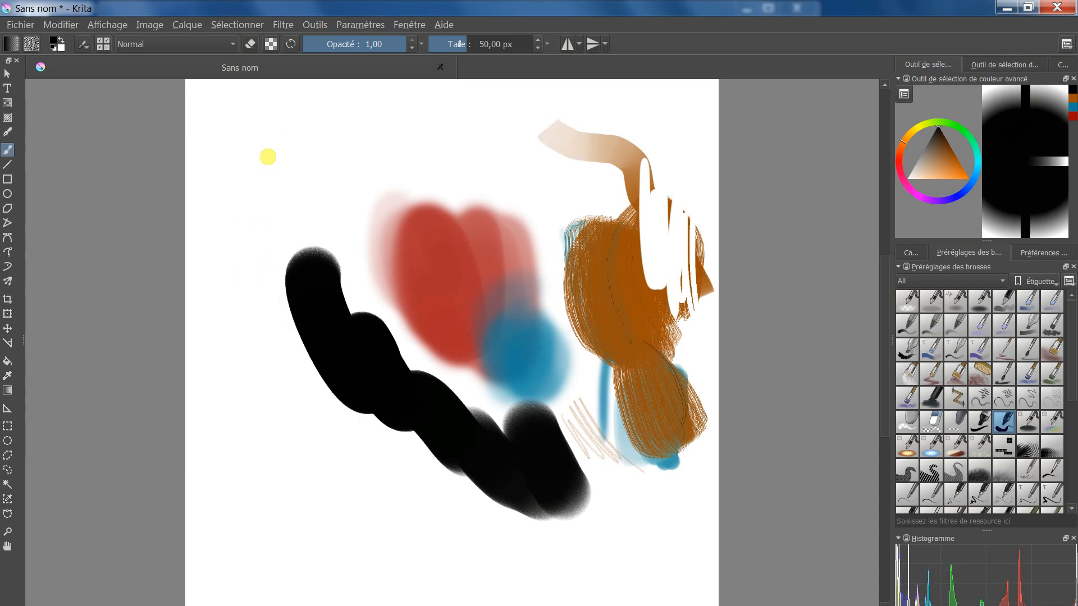
{"action": "key", "text": "ctrl+z"}
{"action": "key", "text": "ctrl+z"}
{"action": "key", "text": "ctrl+z"}
{"action": "key", "text": "ctrl+z"}
{"action": "key", "text": "ctrl+z"}
{"action": "key", "text": "ctrl+z"}
{"action": "key", "text": "ctrl+z"}
{"action": "key", "text": "ctrl+z"}
{"action": "key", "text": "ctrl+z"}
{"action": "key", "text": "ctrl+z"}
{"action": "key", "text": "ctrl+z"}
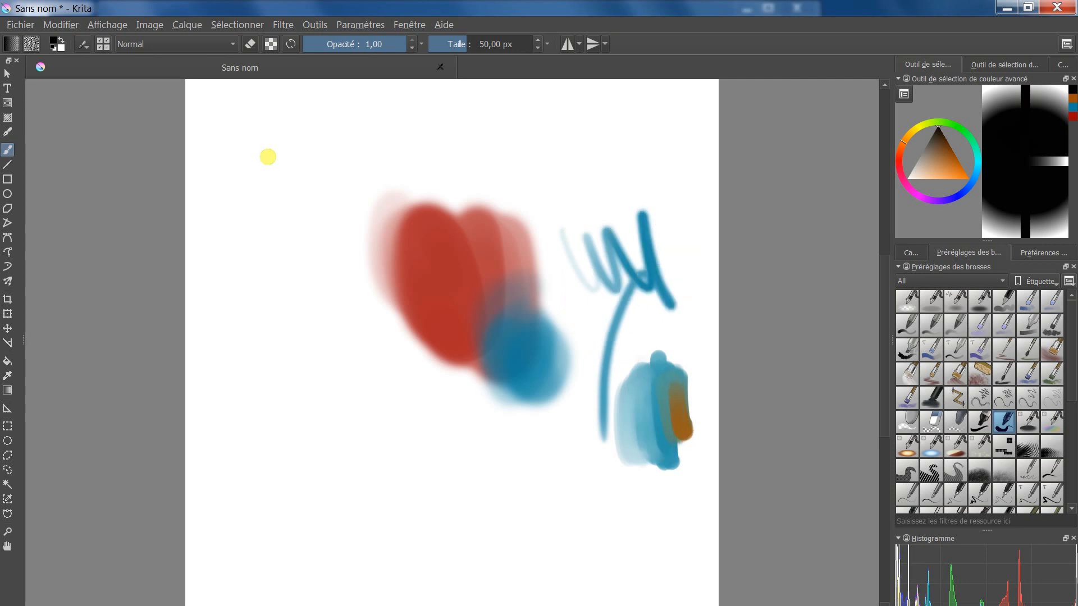
- Draw black looping lines of varying thickness across the lower canvas with the 50 px ink brush, replacing the second one
{"action": "mouse_move", "coordinate": [397, 383]}
{"action": "left_mouse_down"}
{"action": "mouse_move", "coordinate": [409, 467]}
{"action": "mouse_move", "coordinate": [490, 505]}
{"action": "mouse_move", "coordinate": [510, 491]}
{"action": "mouse_move", "coordinate": [600, 546]}
{"action": "mouse_move", "coordinate": [681, 474]}
{"action": "mouse_move", "coordinate": [649, 524]}
{"action": "mouse_move", "coordinate": [680, 484]}
{"action": "left_mouse_up"}
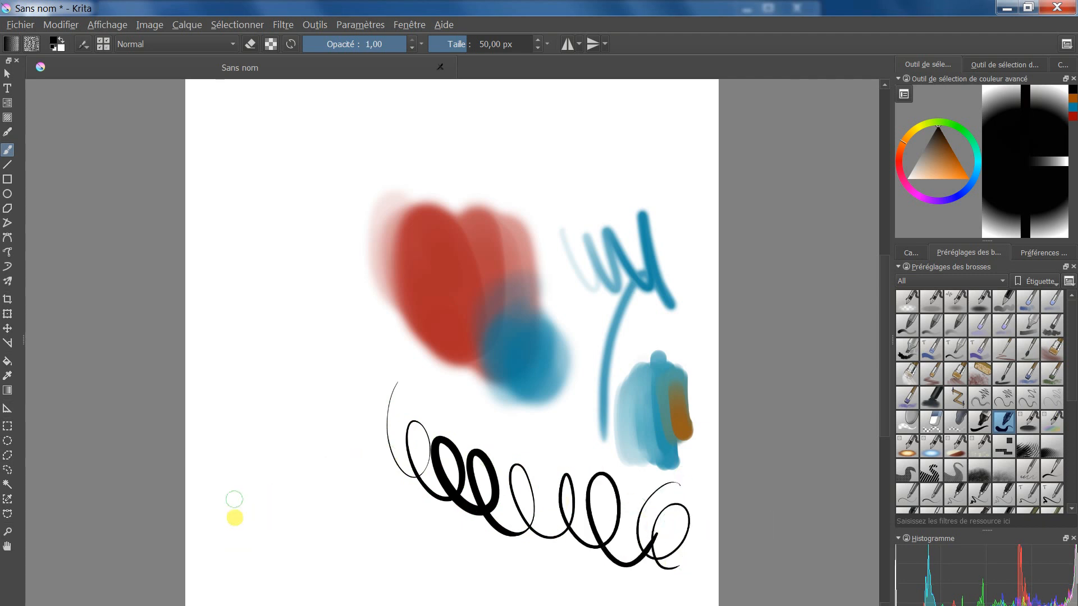
{"action": "mouse_move", "coordinate": [279, 487]}
{"action": "left_mouse_down"}
{"action": "mouse_move", "coordinate": [310, 498]}
{"action": "mouse_move", "coordinate": [339, 457]}
{"action": "mouse_move", "coordinate": [339, 416]}
{"action": "mouse_move", "coordinate": [364, 410]}
{"action": "mouse_move", "coordinate": [385, 356]}
{"action": "mouse_move", "coordinate": [448, 385]}
{"action": "left_mouse_up"}
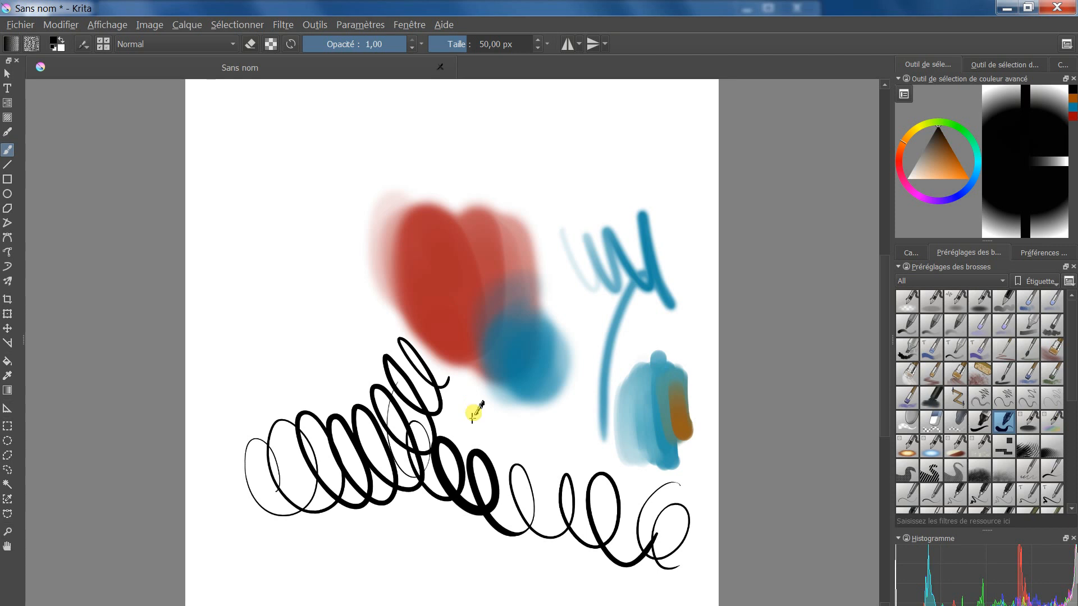
{"action": "key", "text": "ctrl+z"}
{"action": "mouse_move", "coordinate": [239, 359]}
{"action": "left_mouse_down"}
{"action": "mouse_move", "coordinate": [301, 479]}
{"action": "mouse_move", "coordinate": [333, 492]}
{"action": "left_mouse_up"}
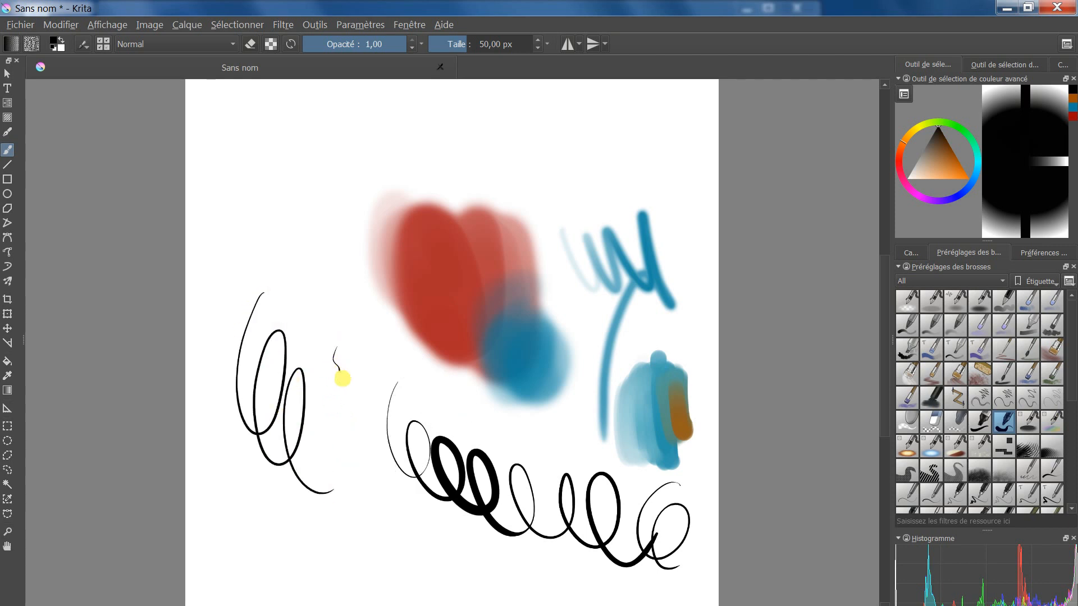
- Draw two long tapering black curves down the area between the existing loops using the 50 px ink brush
{"action": "left_click_drag", "start_coordinate": [330, 288], "coordinate": [381, 512]}
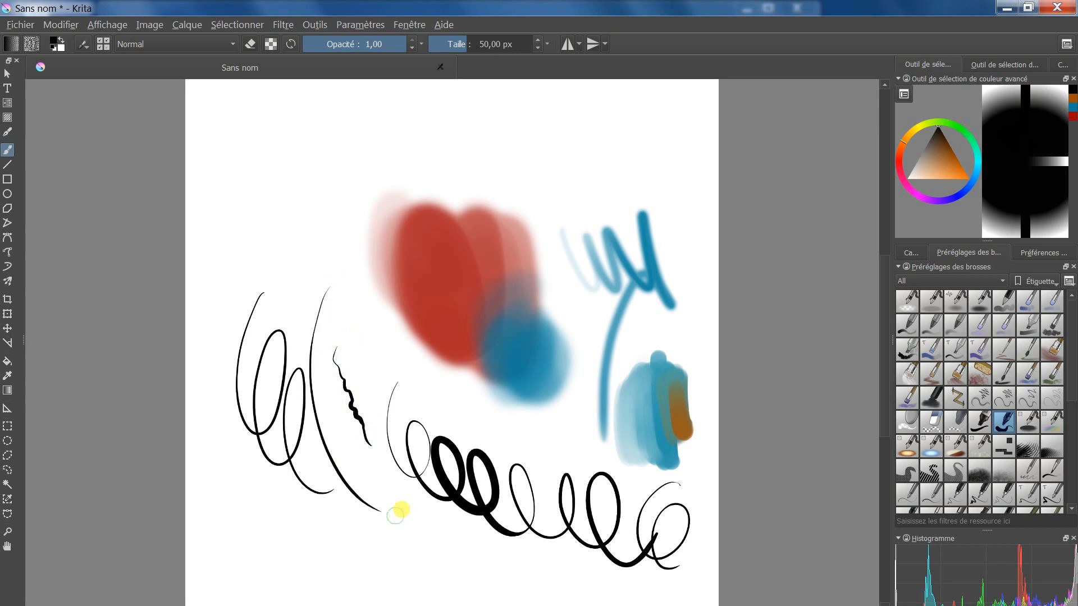
{"action": "left_click_drag", "start_coordinate": [356, 272], "coordinate": [378, 534]}
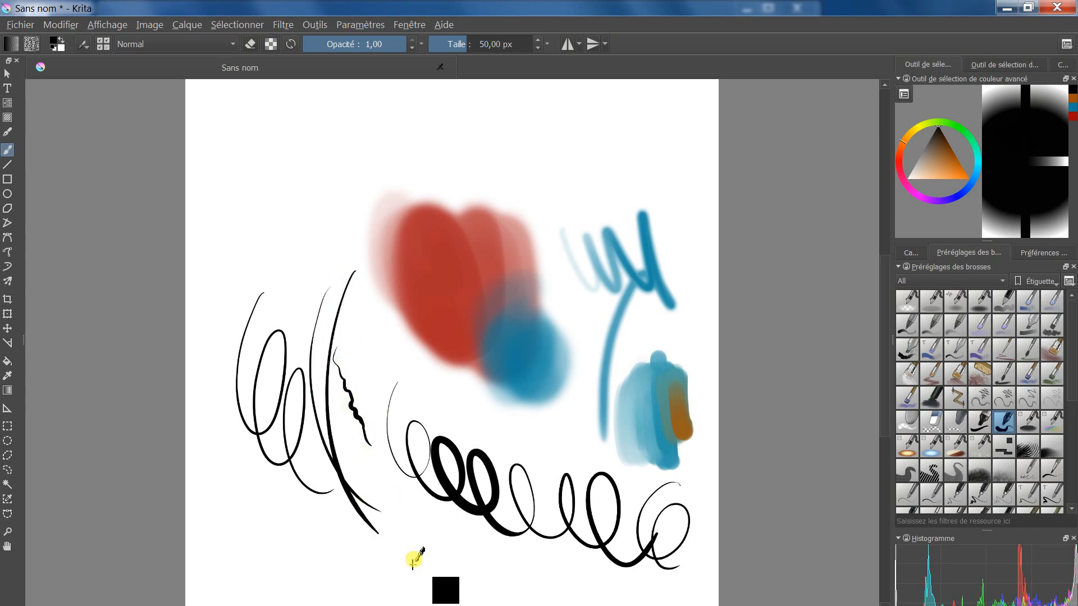
{"action": "key", "text": "plus"}
{"action": "key", "text": "plus"}
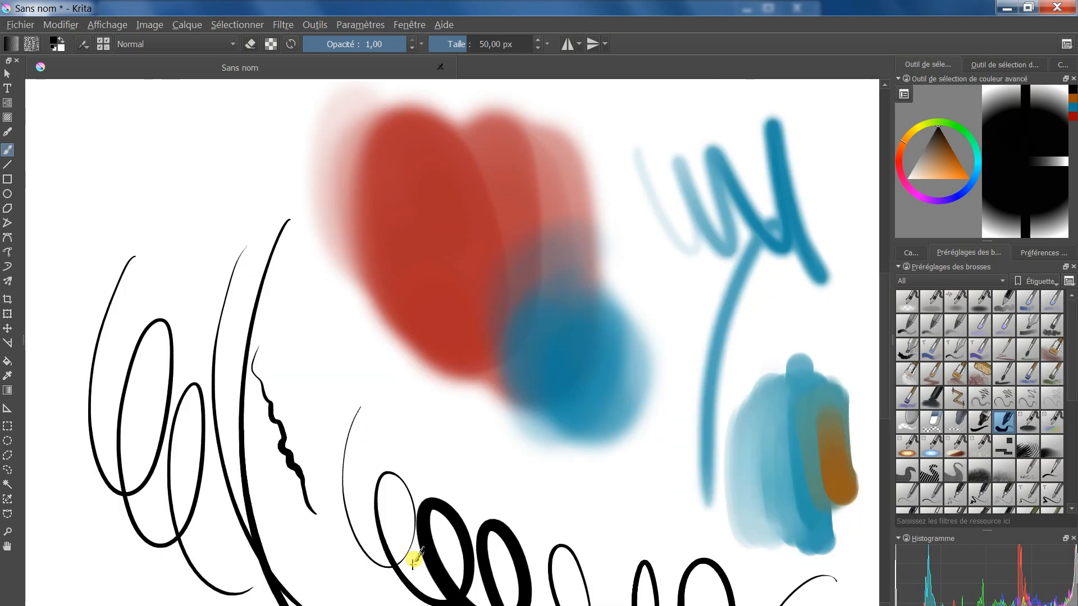
- Undo all the black ink strokes, back to the red and blue patches and the blue zigzag
{"action": "key", "text": "ctrl+z"}
{"action": "key", "text": "ctrl+z"}
{"action": "key", "text": "ctrl+z"}
{"action": "key", "text": "ctrl+z"}
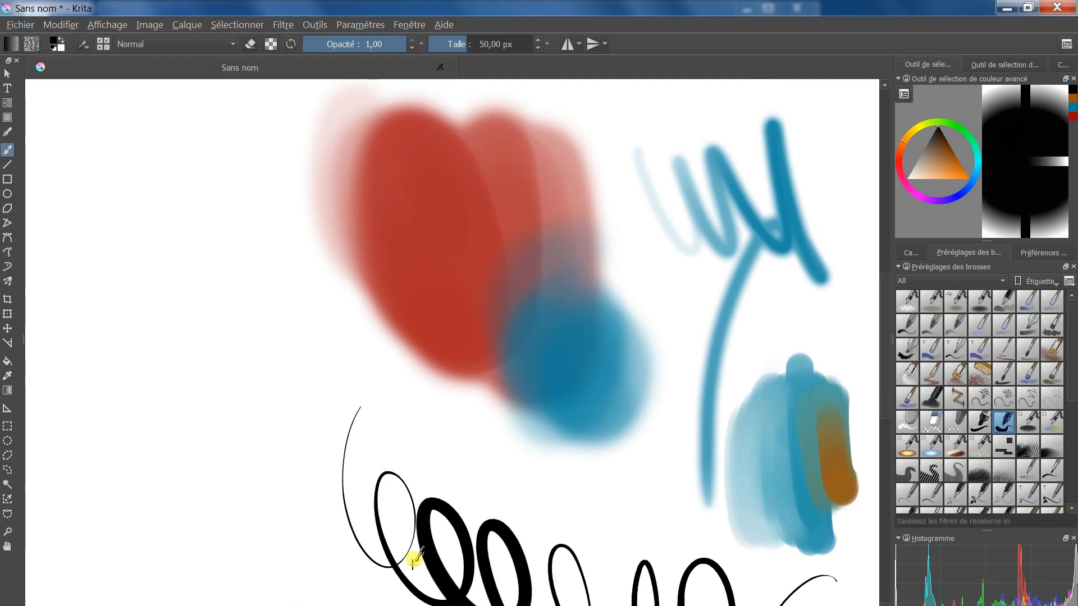
{"action": "key", "text": "ctrl+z"}
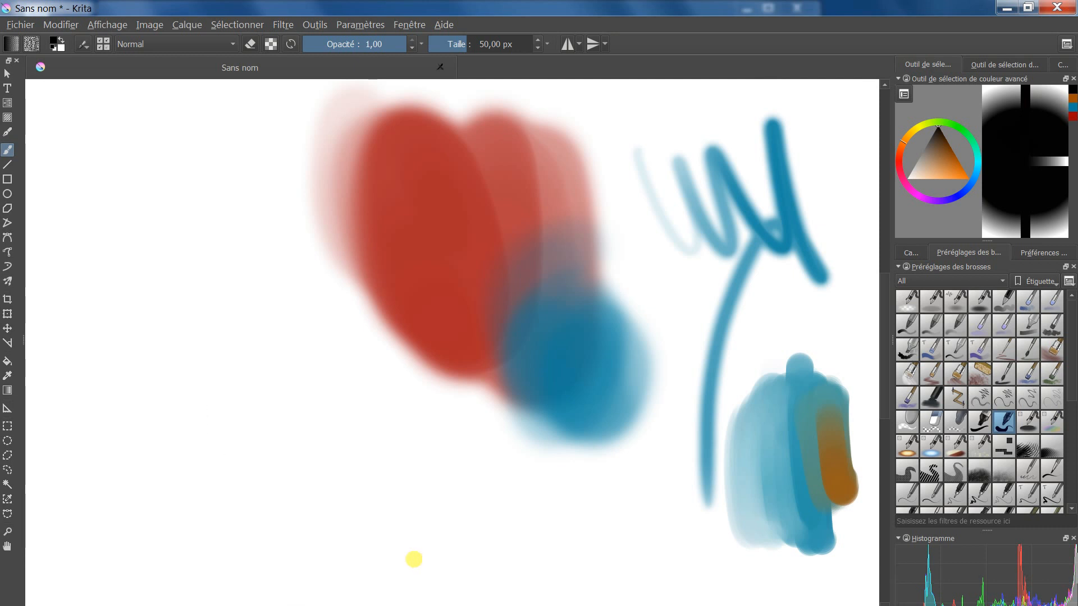
- Choose the 1 px sketch preset and draw two wavy black lines below the red and blue patches
{"action": "left_click", "coordinate": [1005, 400]}
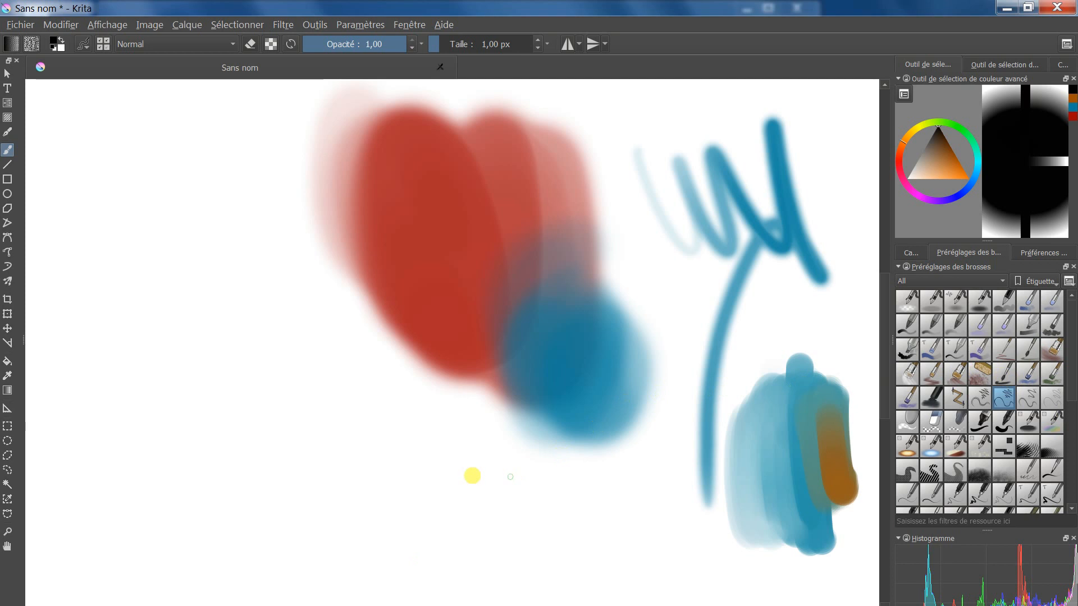
{"action": "mouse_move", "coordinate": [378, 387]}
{"action": "left_mouse_down"}
{"action": "mouse_move", "coordinate": [415, 474]}
{"action": "mouse_move", "coordinate": [488, 484]}
{"action": "mouse_move", "coordinate": [511, 473]}
{"action": "mouse_move", "coordinate": [641, 519]}
{"action": "mouse_move", "coordinate": [643, 542]}
{"action": "left_mouse_up"}
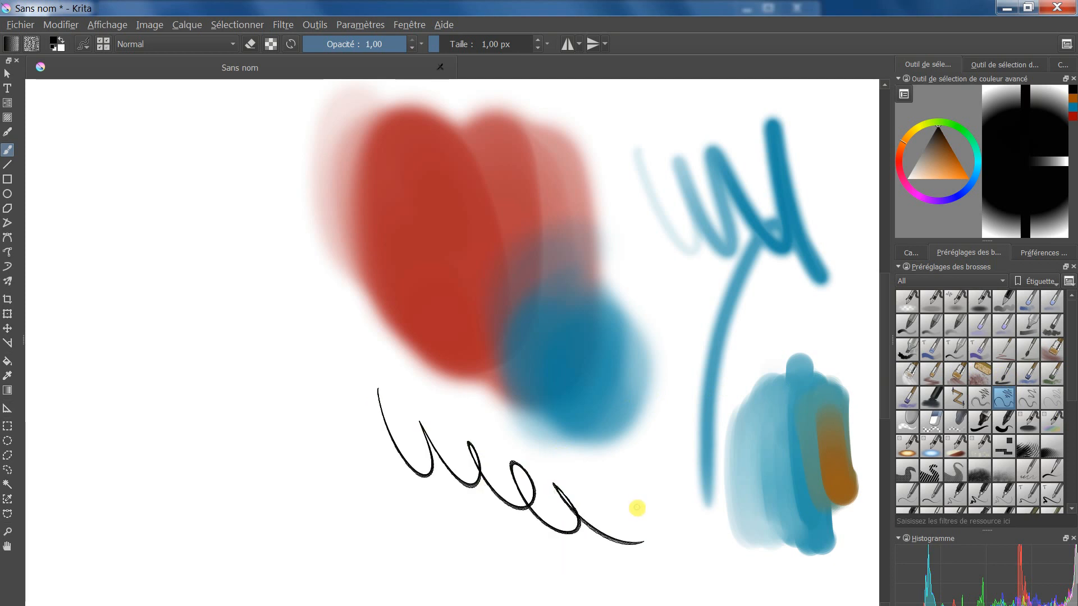
{"action": "mouse_move", "coordinate": [298, 370]}
{"action": "left_mouse_down"}
{"action": "mouse_move", "coordinate": [361, 493]}
{"action": "mouse_move", "coordinate": [444, 519]}
{"action": "left_mouse_up"}
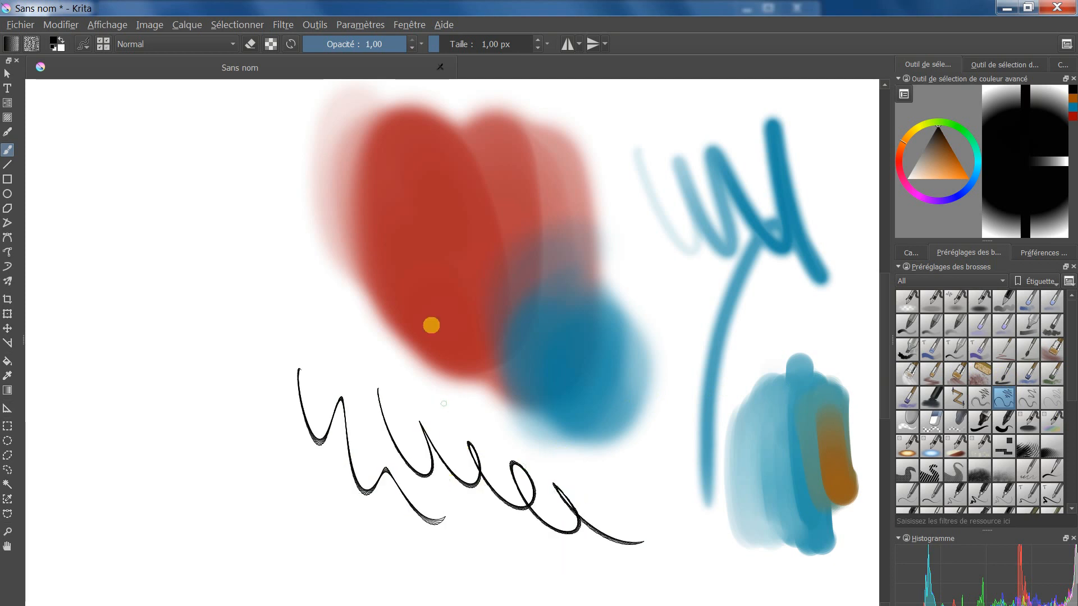
- Enlarge the sketch brush to paint a solid black blob, and draw a thick squiggle below it at 16 px
{"action": "left_click_drag", "start_coordinate": [449, 50], "coordinate": [471, 46]}
{"action": "left_click_drag", "start_coordinate": [228, 212], "coordinate": [261, 354]}
{"action": "left_click_drag", "start_coordinate": [464, 44], "coordinate": [444, 45]}
{"action": "mouse_move", "coordinate": [210, 415]}
{"action": "left_mouse_down"}
{"action": "mouse_move", "coordinate": [248, 432]}
{"action": "mouse_move", "coordinate": [320, 533]}
{"action": "mouse_move", "coordinate": [303, 555]}
{"action": "left_mouse_up"}
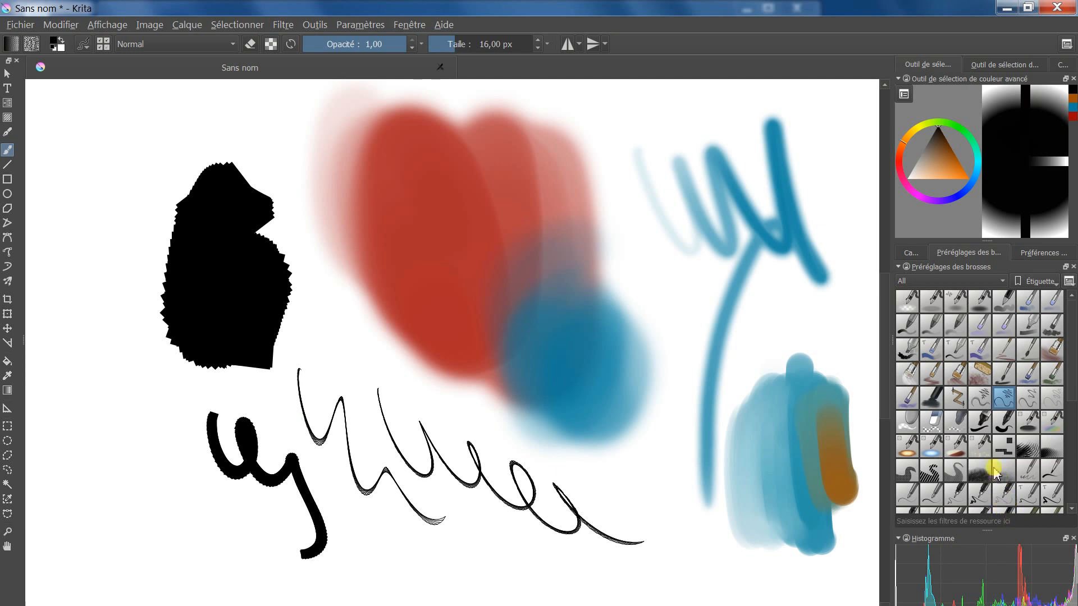
- Paint a wavy stroke with the 200 px hatching preset and two patches with the 83,05 px dotted-texture presets
{"action": "left_click", "coordinate": [953, 471]}
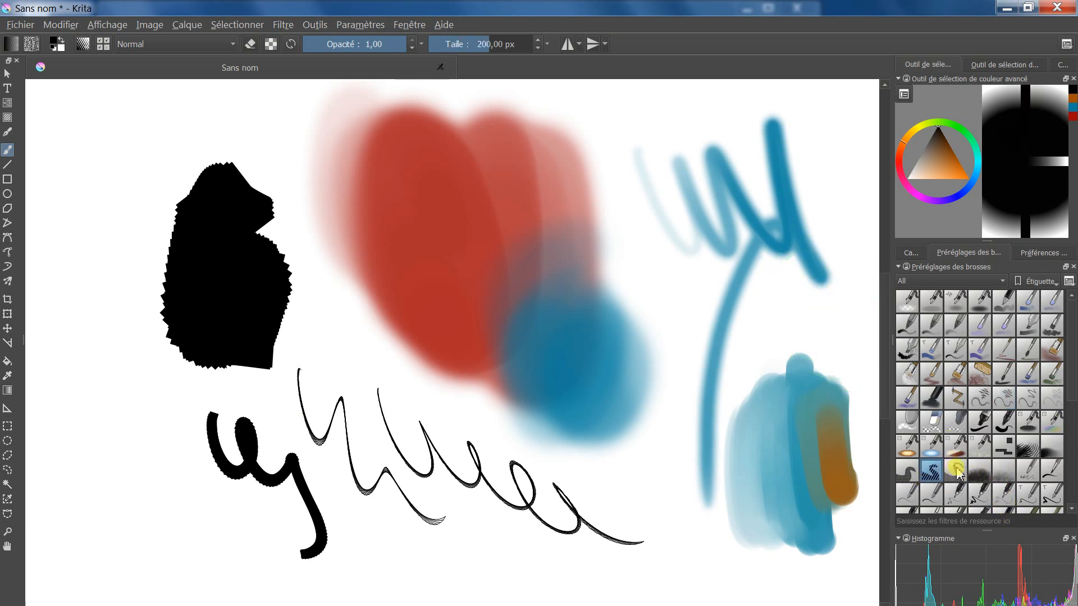
{"action": "mouse_move", "coordinate": [670, 275]}
{"action": "left_mouse_down"}
{"action": "mouse_move", "coordinate": [685, 325]}
{"action": "mouse_move", "coordinate": [683, 414]}
{"action": "mouse_move", "coordinate": [665, 493]}
{"action": "left_mouse_up"}
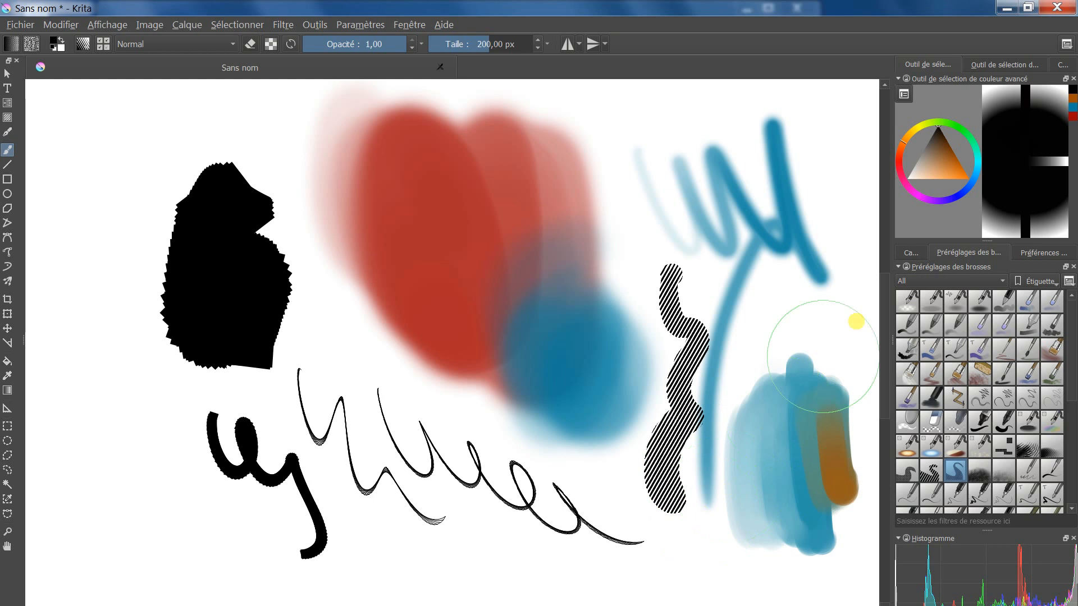
{"action": "left_click", "coordinate": [976, 471]}
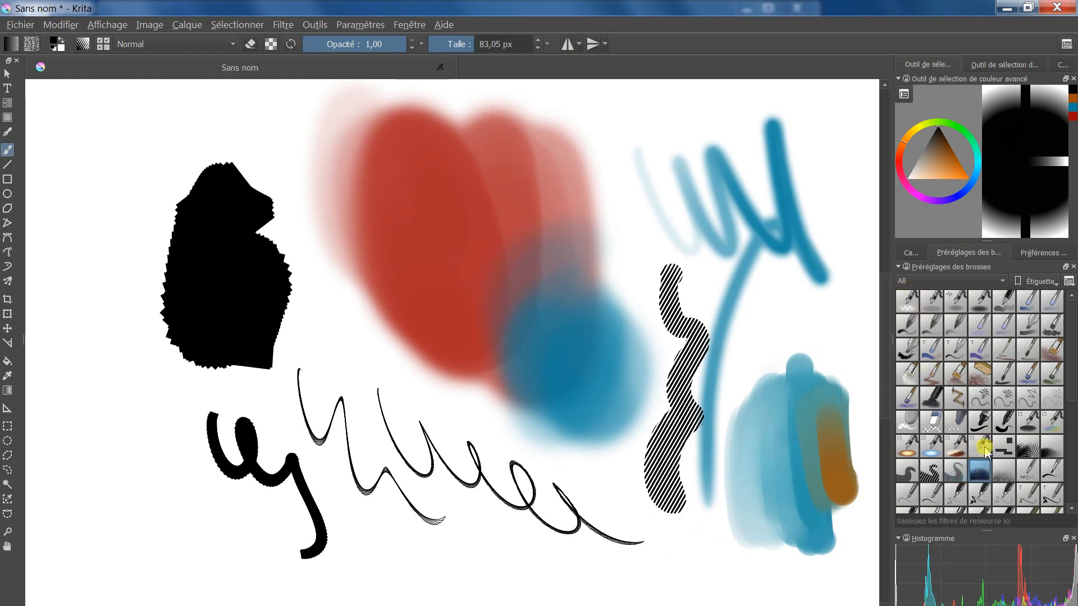
{"action": "mouse_move", "coordinate": [796, 312]}
{"action": "left_mouse_down"}
{"action": "mouse_move", "coordinate": [826, 343]}
{"action": "mouse_move", "coordinate": [824, 324]}
{"action": "mouse_move", "coordinate": [776, 335]}
{"action": "mouse_move", "coordinate": [804, 324]}
{"action": "mouse_move", "coordinate": [808, 301]}
{"action": "mouse_move", "coordinate": [771, 301]}
{"action": "mouse_move", "coordinate": [856, 342]}
{"action": "left_mouse_up"}
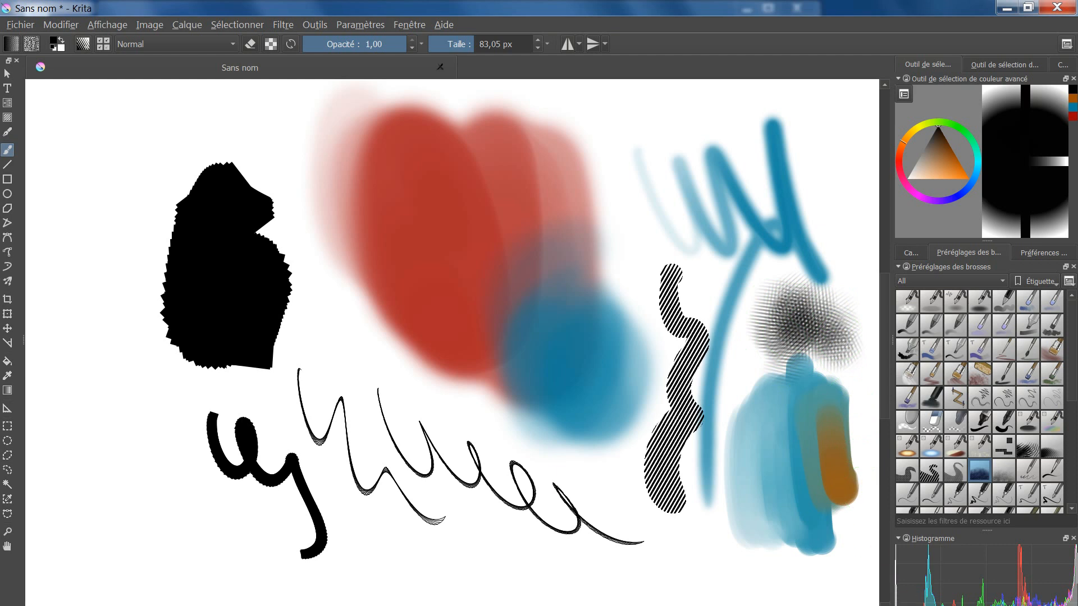
{"action": "left_click", "coordinate": [1005, 471]}
{"action": "mouse_move", "coordinate": [701, 533]}
{"action": "left_mouse_down"}
{"action": "mouse_move", "coordinate": [698, 558]}
{"action": "mouse_move", "coordinate": [685, 546]}
{"action": "mouse_move", "coordinate": [640, 558]}
{"action": "mouse_move", "coordinate": [658, 558]}
{"action": "mouse_move", "coordinate": [640, 532]}
{"action": "mouse_move", "coordinate": [654, 520]}
{"action": "mouse_move", "coordinate": [672, 558]}
{"action": "mouse_move", "coordinate": [705, 520]}
{"action": "mouse_move", "coordinate": [742, 560]}
{"action": "mouse_move", "coordinate": [585, 552]}
{"action": "left_mouse_up"}
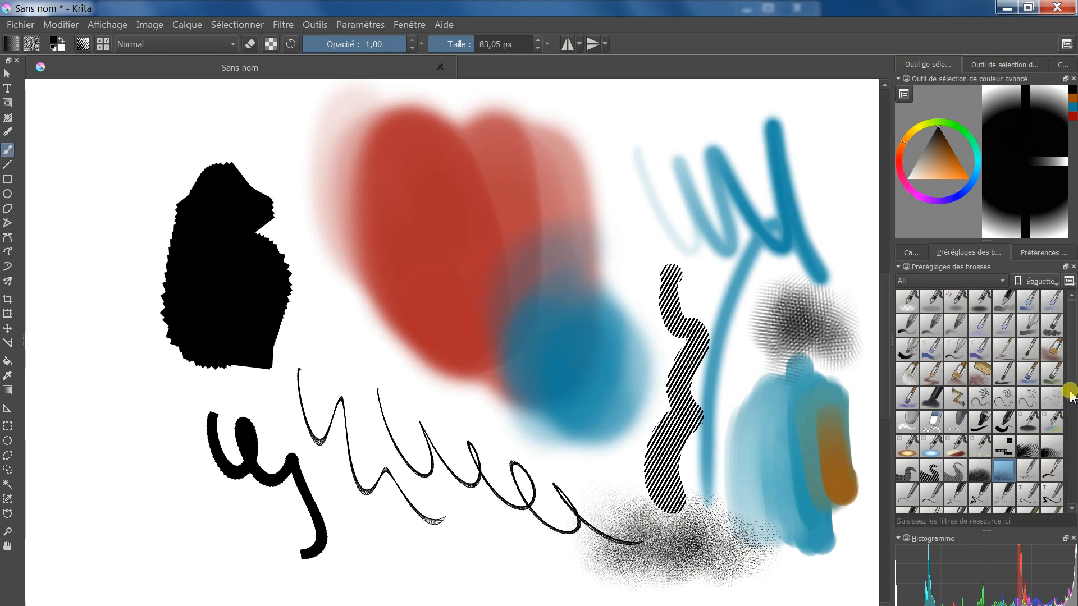
- Choose the 7 px pen preset and draw a chain of black loops beside the hatched stroke
{"action": "scroll", "coordinate": [1071, 426], "scroll_direction": "down", "scroll_amount": 3}
{"action": "scroll", "coordinate": [1069, 432], "scroll_direction": "down", "scroll_amount": 1}
{"action": "left_click", "coordinate": [1027, 373]}
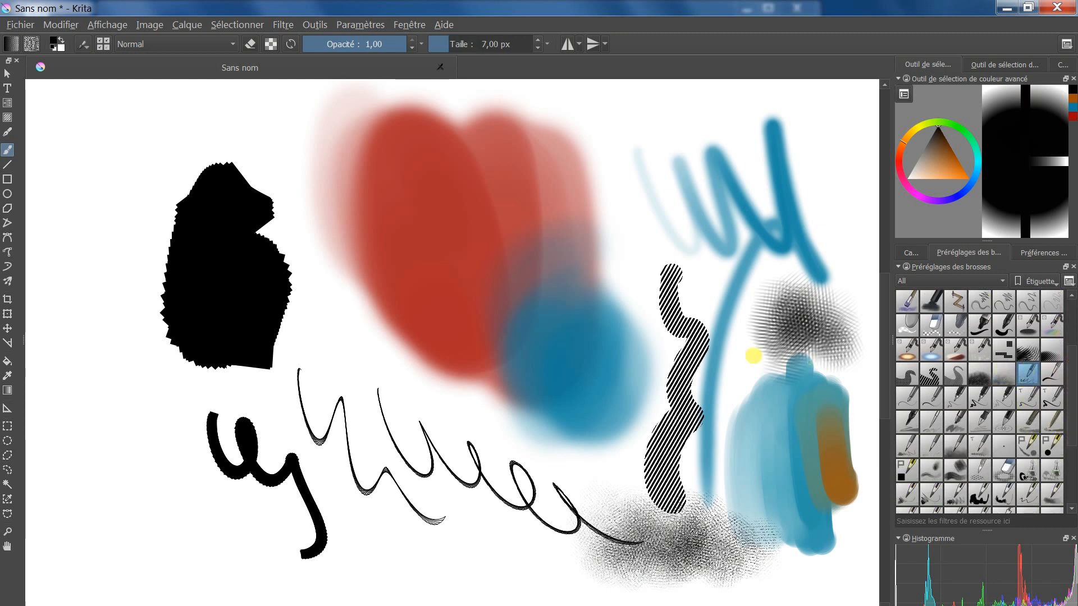
{"action": "mouse_move", "coordinate": [706, 307]}
{"action": "left_mouse_down"}
{"action": "mouse_move", "coordinate": [715, 291]}
{"action": "mouse_move", "coordinate": [754, 432]}
{"action": "left_mouse_up"}
- Scribble a dark patch over the blue zigzag with the 168 px preset and a small mark with the 31,07 px preset
{"action": "left_click", "coordinate": [954, 471]}
{"action": "mouse_move", "coordinate": [623, 219]}
{"action": "left_mouse_down"}
{"action": "mouse_move", "coordinate": [690, 240]}
{"action": "mouse_move", "coordinate": [676, 212]}
{"action": "mouse_move", "coordinate": [758, 247]}
{"action": "left_mouse_up"}
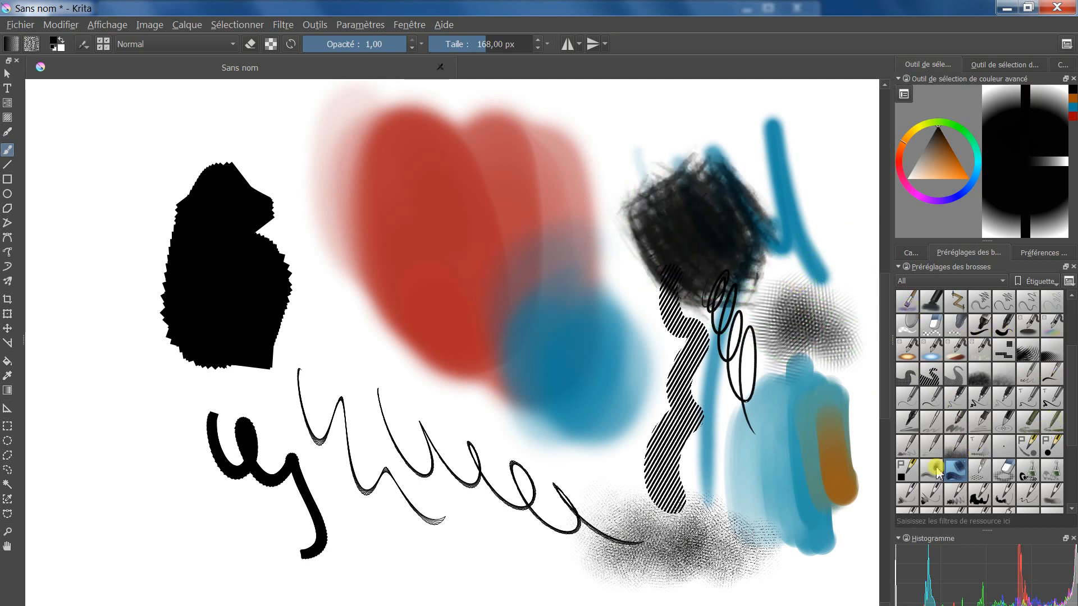
{"action": "left_click", "coordinate": [907, 471]}
{"action": "mouse_move", "coordinate": [833, 522]}
{"action": "left_mouse_down"}
{"action": "mouse_move", "coordinate": [854, 583]}
{"action": "mouse_move", "coordinate": [799, 556]}
{"action": "left_mouse_up"}
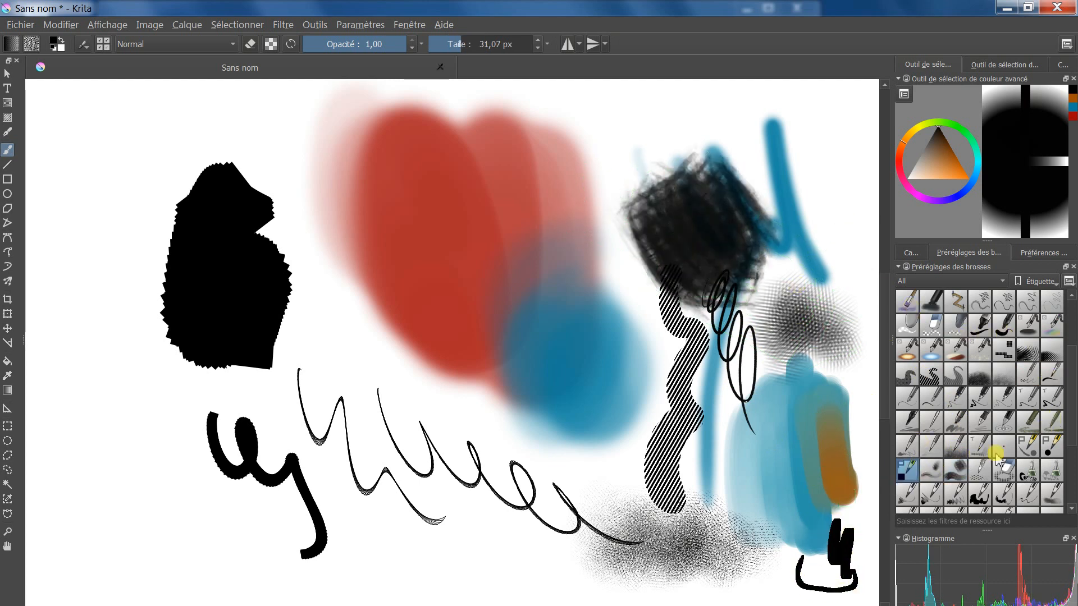
- Try two sketching presets beside the hatched stroke, drawing spiky loops and a web-like shape at 106,04 px
{"action": "left_click_drag", "start_coordinate": [1066, 359], "coordinate": [1071, 416]}
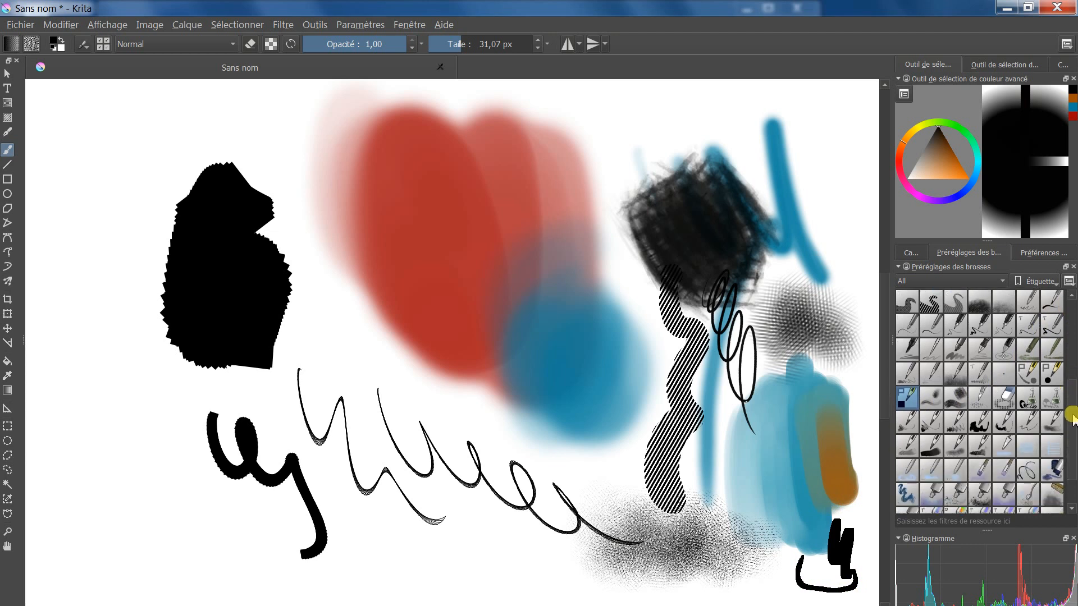
{"action": "left_click", "coordinate": [1028, 432]}
{"action": "left_click_drag", "start_coordinate": [700, 508], "coordinate": [780, 389]}
{"action": "left_click", "coordinate": [1016, 428]}
{"action": "left_click", "coordinate": [979, 447]}
{"action": "mouse_move", "coordinate": [629, 494]}
{"action": "left_mouse_down"}
{"action": "mouse_move", "coordinate": [604, 410]}
{"action": "mouse_move", "coordinate": [618, 367]}
{"action": "left_mouse_up"}
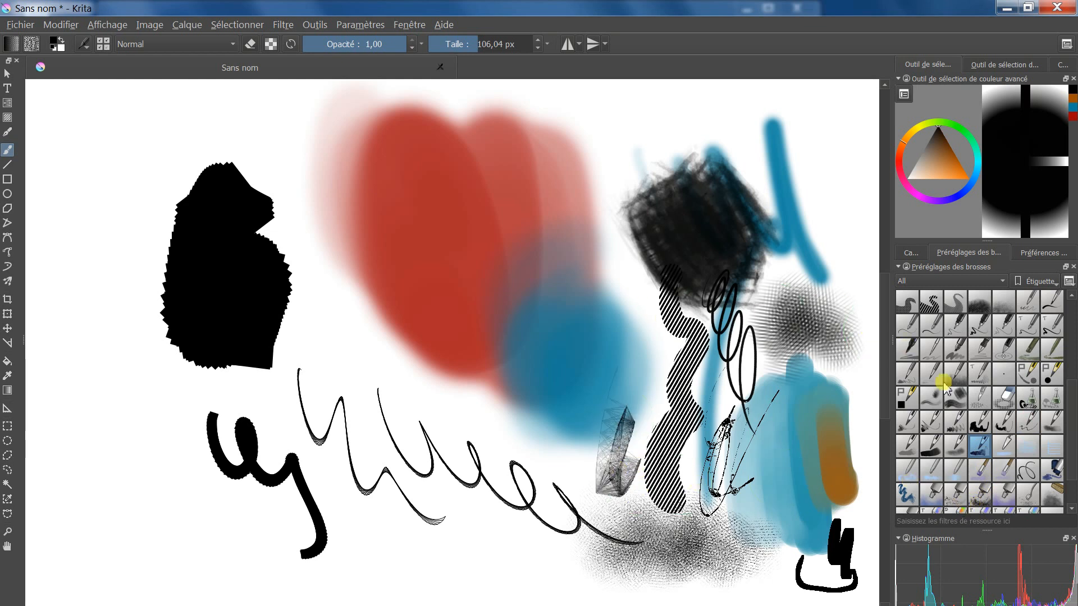
- Pick the 128 px cloudy texture preset and paint a dark patch over the thin wavy line
{"action": "left_click", "coordinate": [982, 495]}
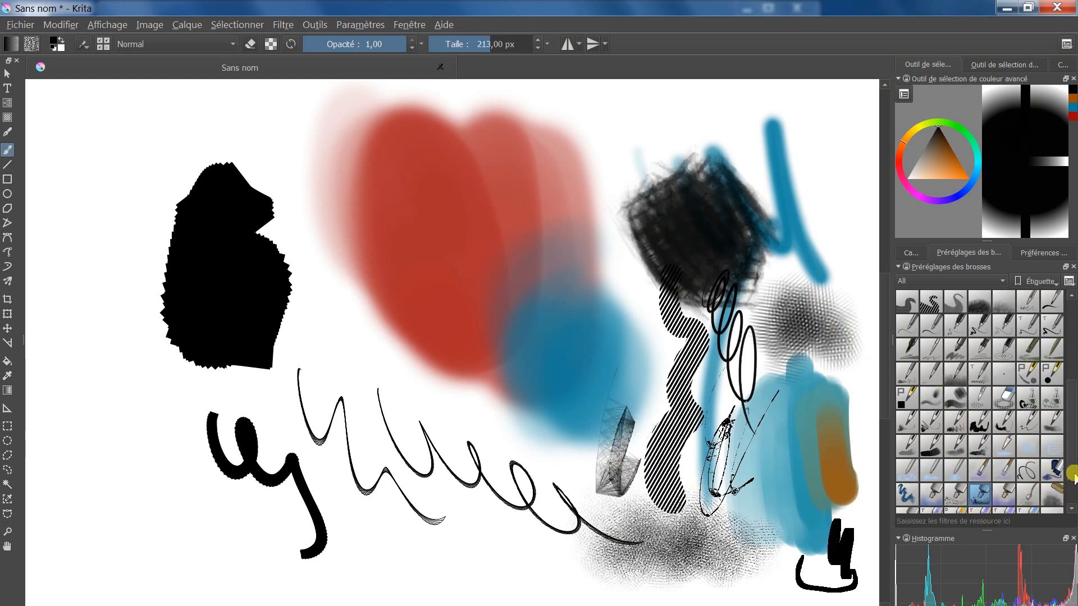
{"action": "left_click_drag", "start_coordinate": [1072, 477], "coordinate": [1072, 494]}
{"action": "left_click", "coordinate": [1052, 477]}
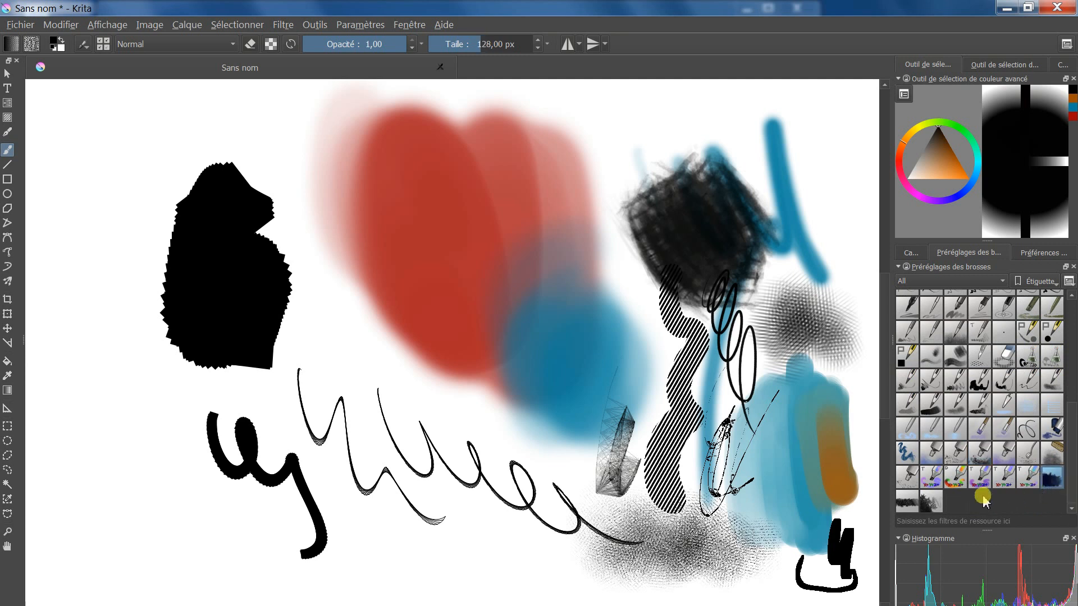
{"action": "mouse_move", "coordinate": [578, 436]}
{"action": "left_mouse_down"}
{"action": "mouse_move", "coordinate": [603, 412]}
{"action": "mouse_move", "coordinate": [601, 492]}
{"action": "mouse_move", "coordinate": [571, 481]}
{"action": "mouse_move", "coordinate": [581, 515]}
{"action": "left_mouse_up"}
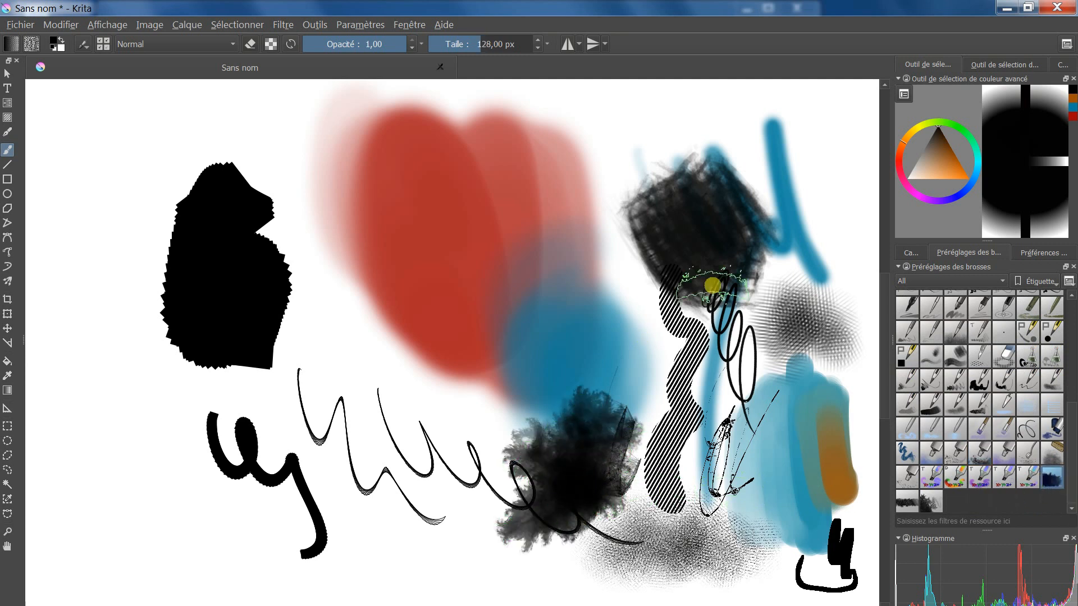
- Stamp black bamboo leaves over the dotted patch and up the canvas edge with the 84,50 px leaf preset
{"action": "left_click", "coordinate": [930, 501]}
{"action": "mouse_move", "coordinate": [803, 326]}
{"action": "left_mouse_down"}
{"action": "mouse_move", "coordinate": [816, 300]}
{"action": "mouse_move", "coordinate": [806, 346]}
{"action": "mouse_move", "coordinate": [764, 304]}
{"action": "mouse_move", "coordinate": [791, 310]}
{"action": "left_mouse_up"}
{"action": "left_click", "coordinate": [836, 174]}
{"action": "left_click", "coordinate": [844, 227]}
{"action": "left_click_drag", "start_coordinate": [817, 207], "coordinate": [853, 274]}
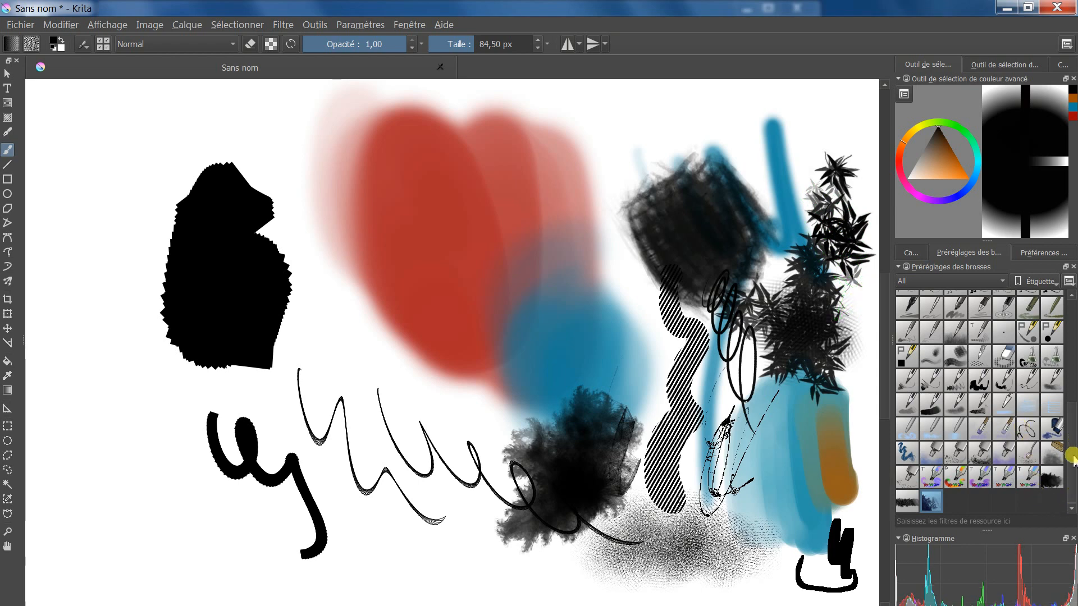
{"action": "left_click_drag", "start_coordinate": [1071, 458], "coordinate": [1073, 343]}
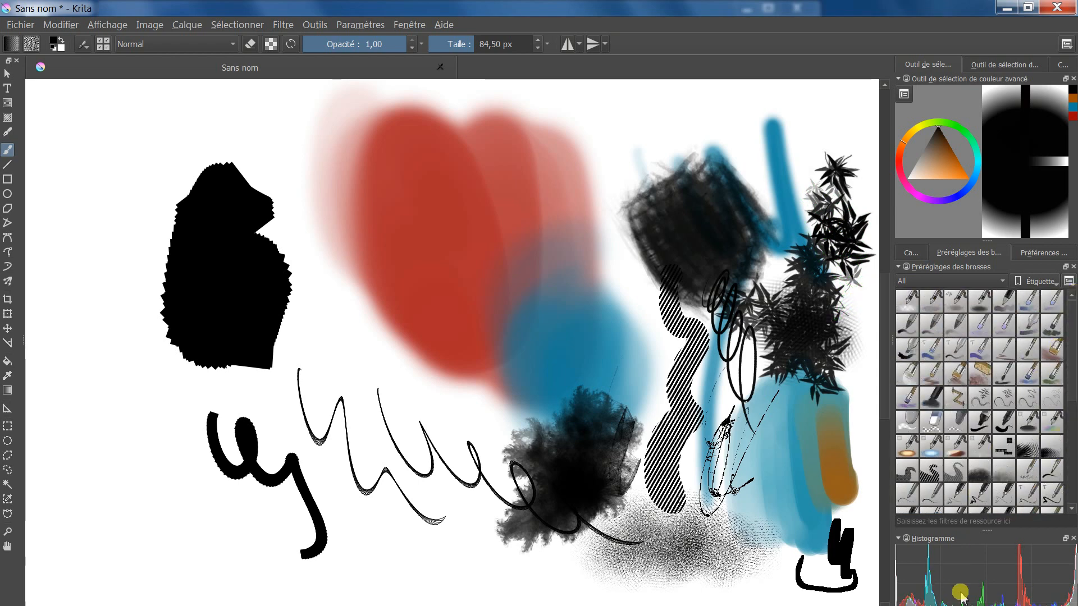
- Undo the leaf, texture, sketching and pen strokes, back to the second dotted-texture patch
{"action": "key", "text": "ctrl+z"}
{"action": "key", "text": "ctrl+z"}
{"action": "key", "text": "ctrl+z"}
{"action": "key", "text": "ctrl+z"}
{"action": "key", "text": "ctrl+z"}
{"action": "key", "text": "ctrl+z"}
{"action": "key", "text": "ctrl+z"}
{"action": "key", "text": "ctrl+z"}
{"action": "key", "text": "ctrl+z"}
{"action": "key", "text": "ctrl+z"}
{"action": "key", "text": "ctrl+z"}
{"action": "key", "text": "ctrl+z"}
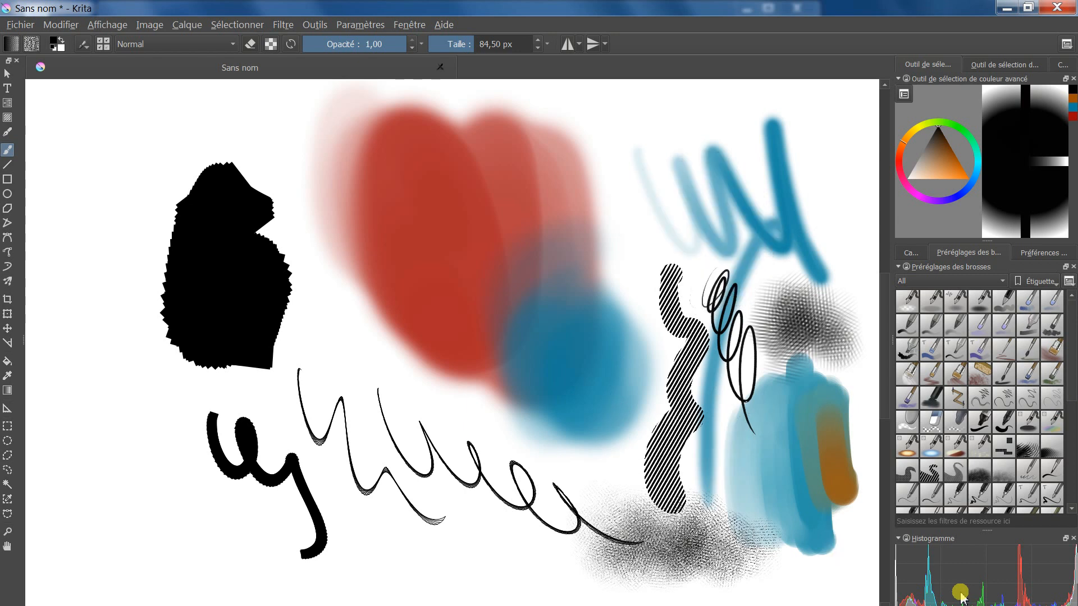
- Delete the painted layer Calque 2 and add a new empty paint layer above Calque 1
{"action": "left_click", "coordinate": [910, 252]}
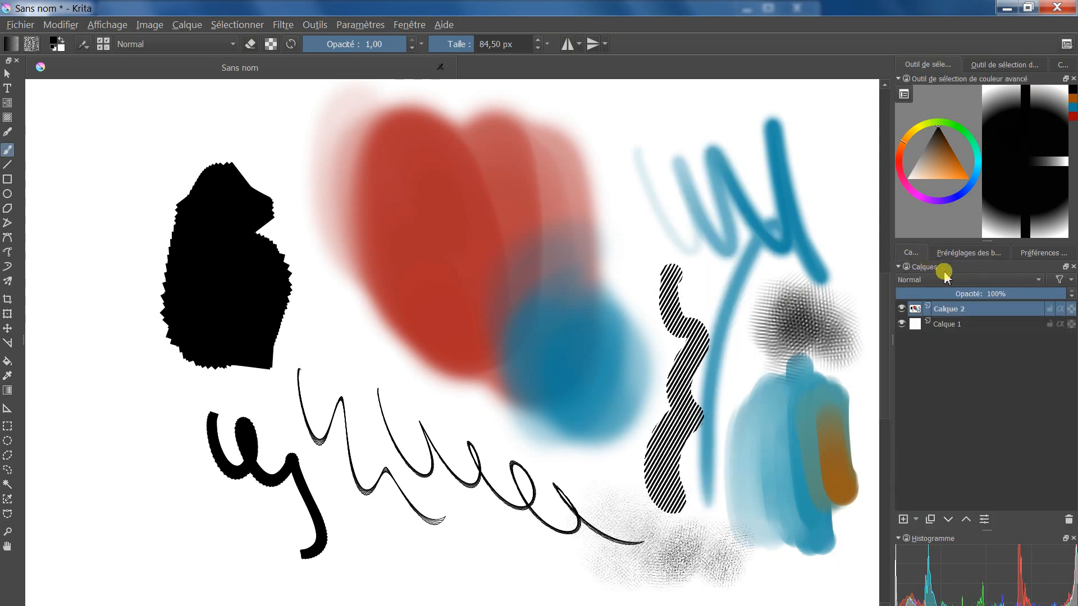
{"action": "left_click", "coordinate": [1066, 523]}
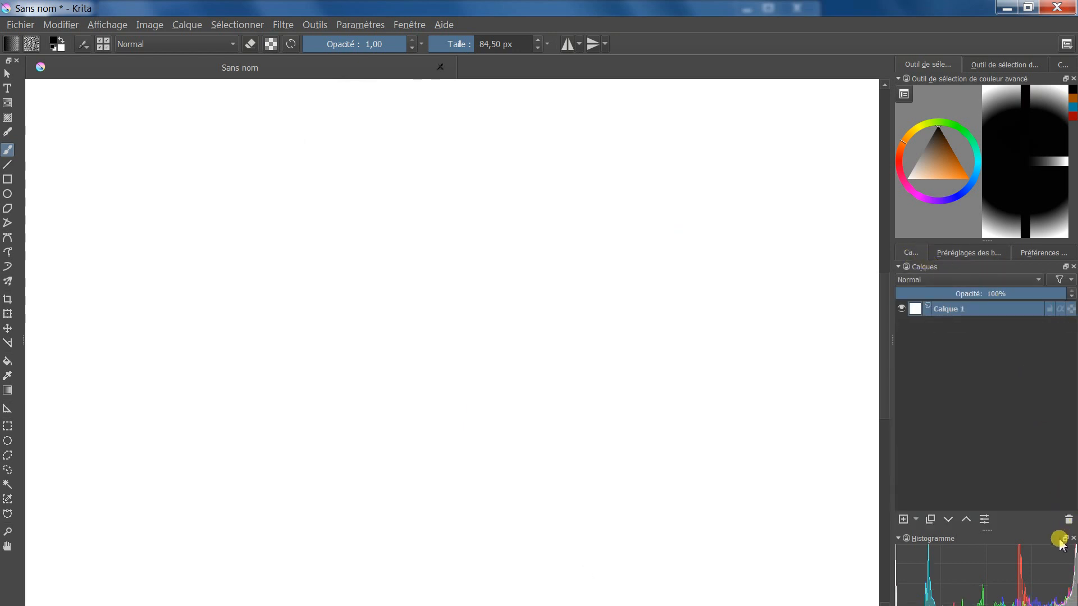
{"action": "left_click", "coordinate": [915, 521]}
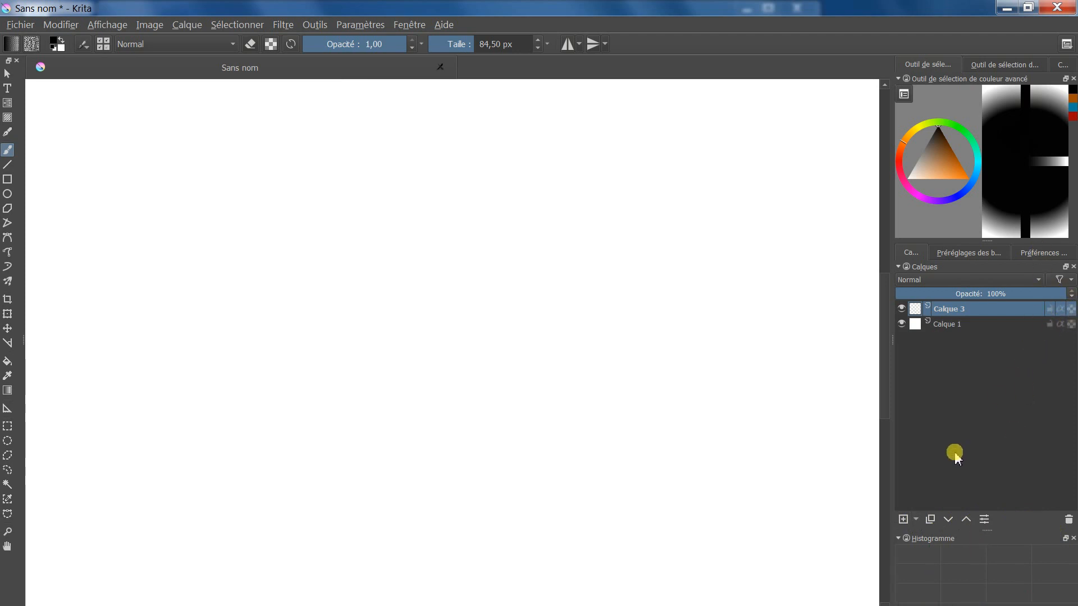
- Review the layer types that can be added and the Calque 3 properties, including the blending mode choices
{"action": "left_click", "coordinate": [915, 519]}
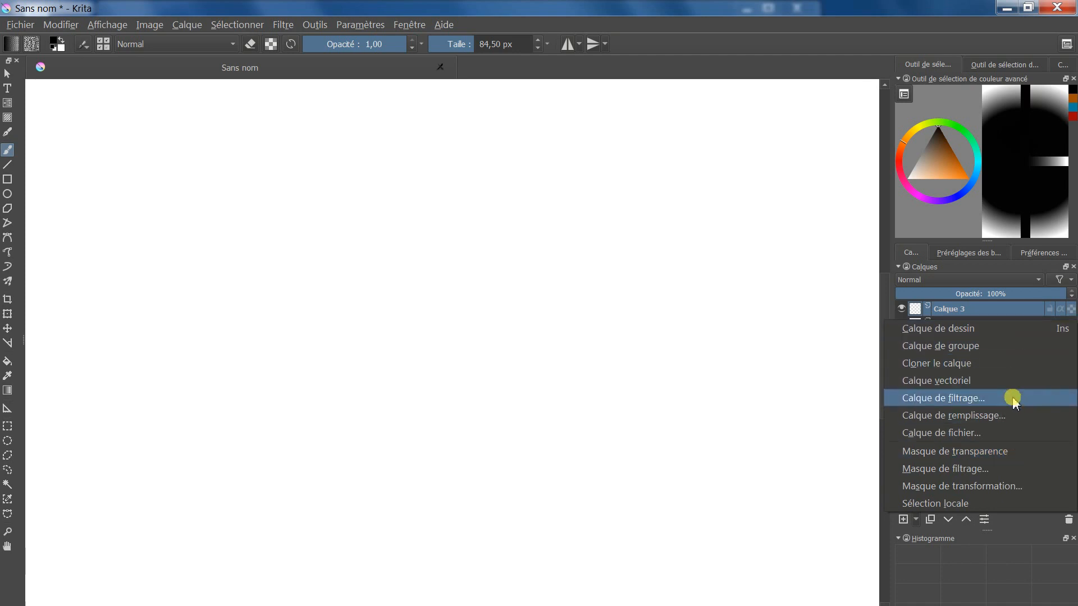
{"action": "left_click", "coordinate": [1027, 533]}
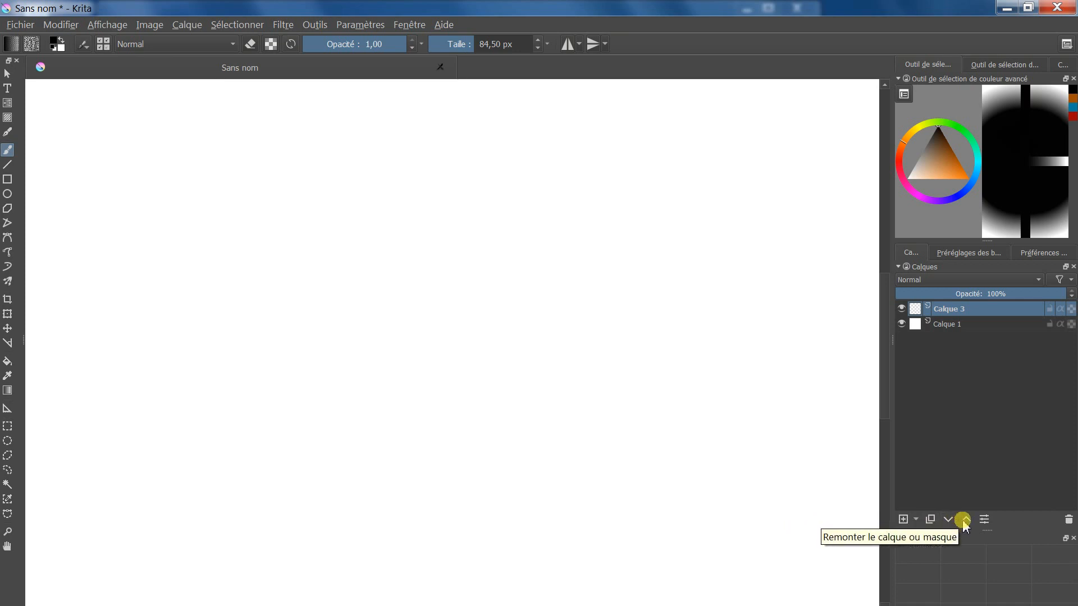
{"action": "left_click", "coordinate": [985, 520]}
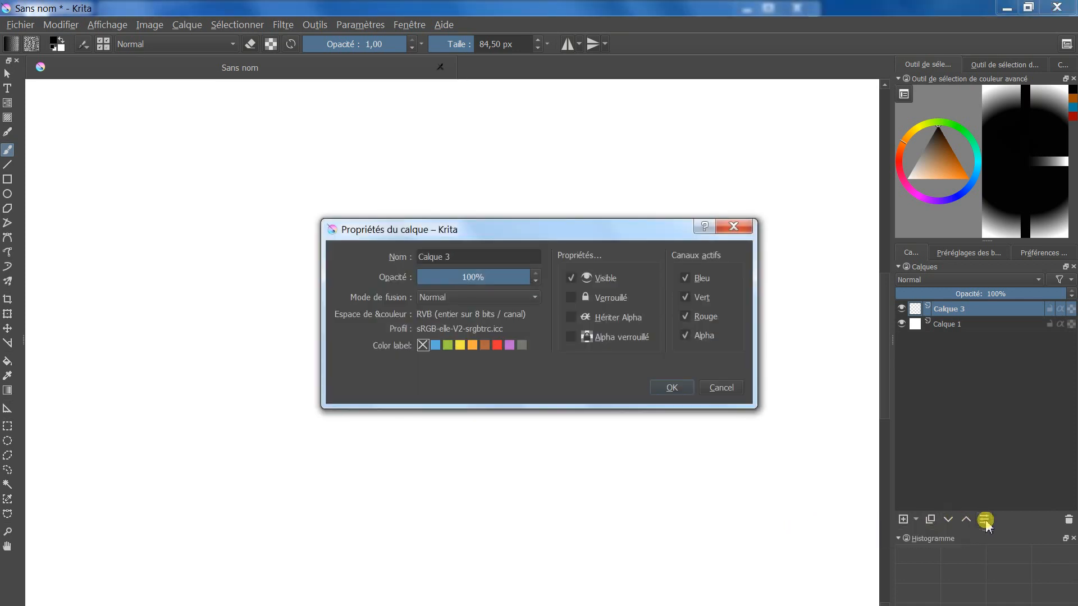
{"action": "left_click", "coordinate": [511, 303]}
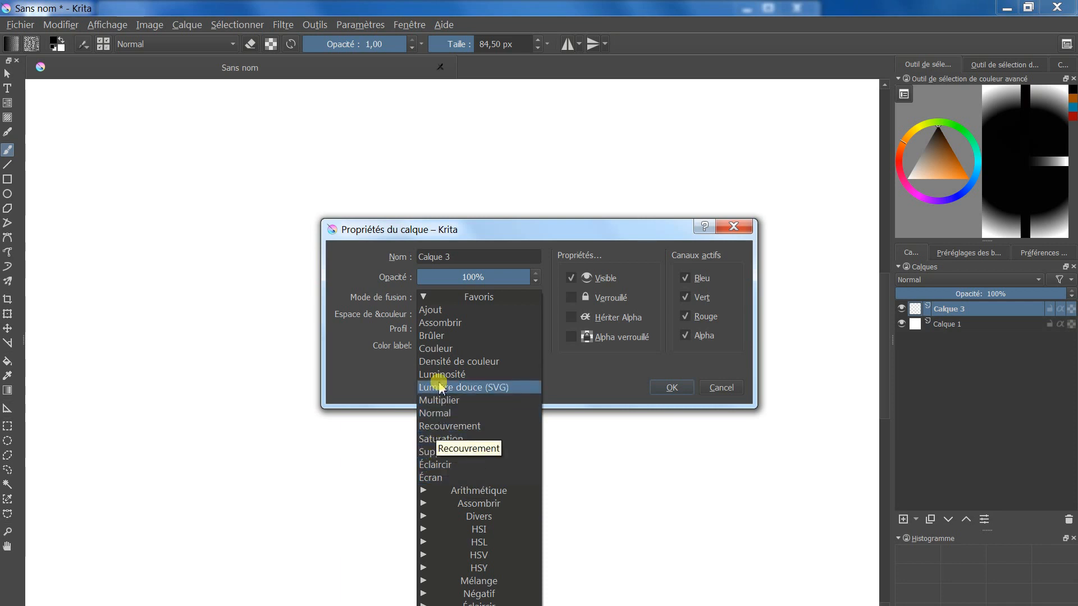
{"action": "left_click", "coordinate": [621, 376]}
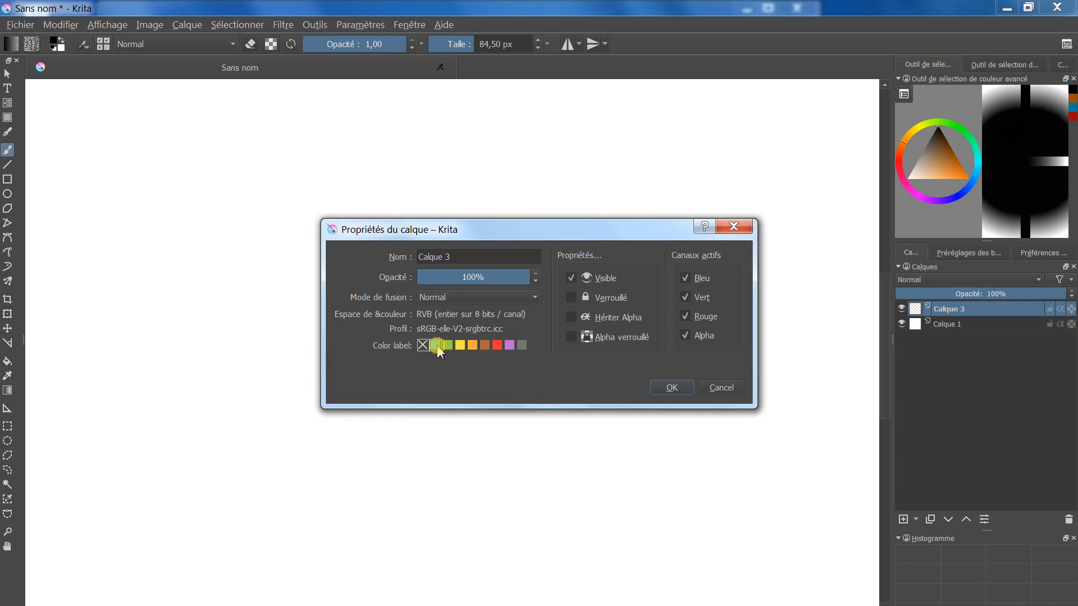
{"action": "left_click", "coordinate": [676, 386]}
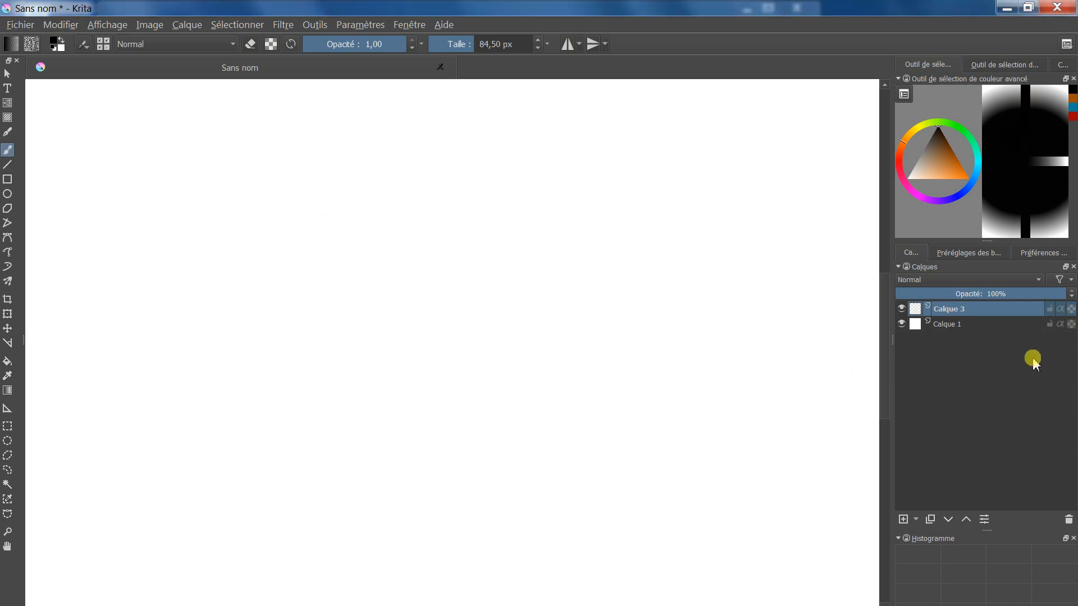
- Add another paint layer directly above Calque 1 and select it together with Calque 3
{"action": "left_click", "coordinate": [972, 331]}
{"action": "left_click", "coordinate": [962, 309]}
{"action": "left_click", "coordinate": [972, 331]}
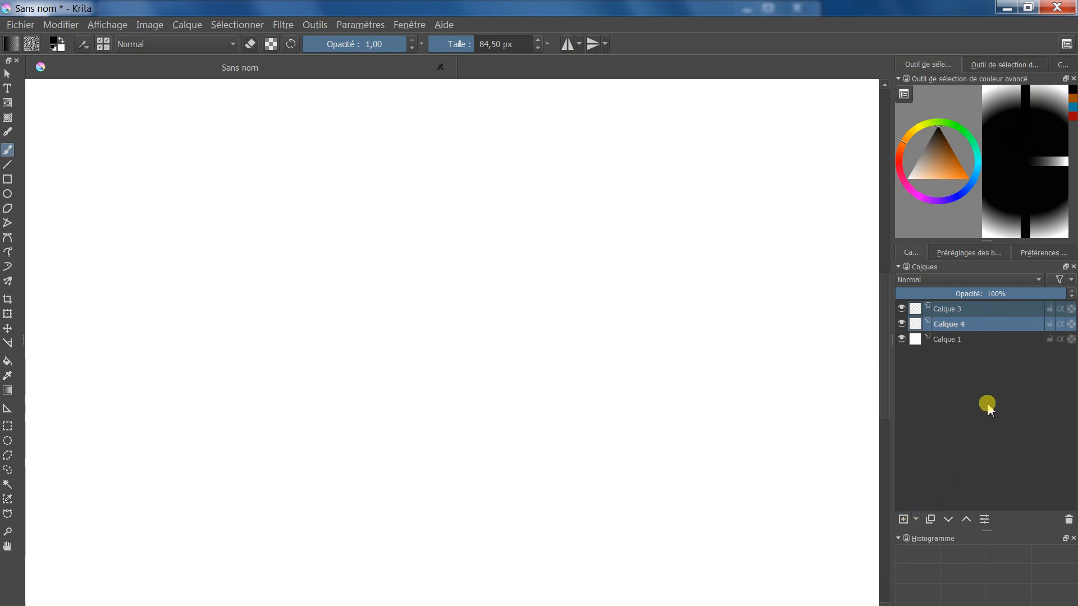
- Make Calque 4 the active layer and view the available gradient presets
{"action": "left_click", "coordinate": [954, 343]}
{"action": "left_click", "coordinate": [952, 328]}
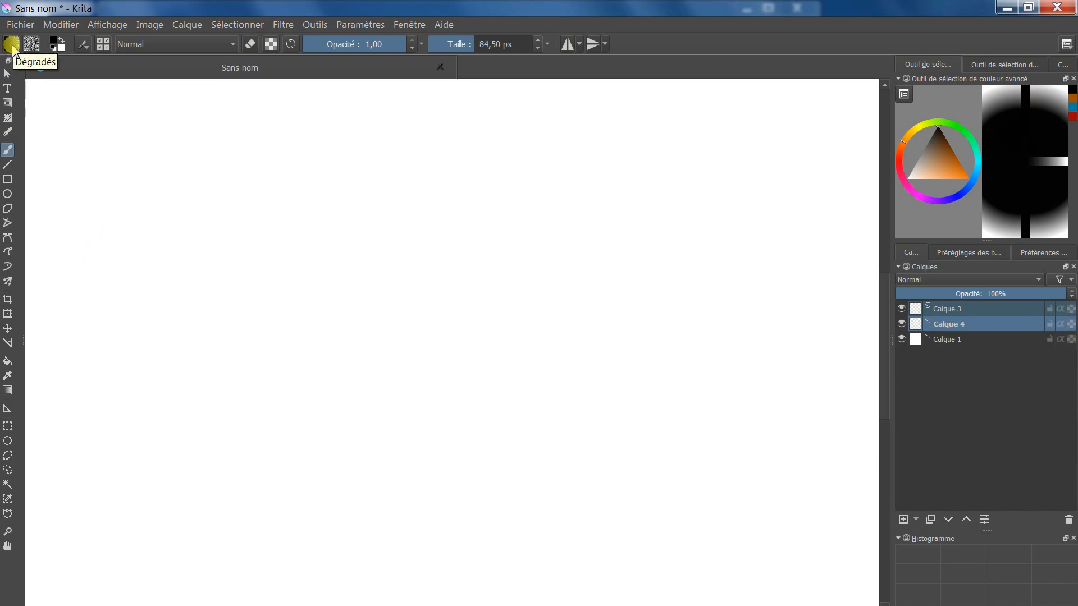
{"action": "left_click", "coordinate": [12, 44]}
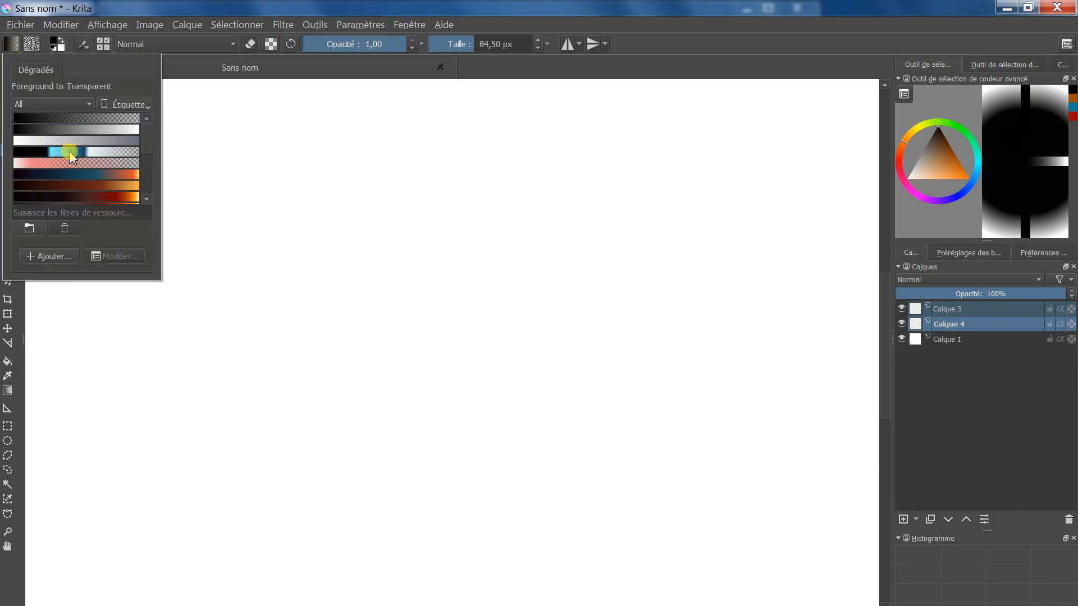
{"action": "left_click", "coordinate": [201, 204]}
{"action": "key", "text": "ctrl+z"}
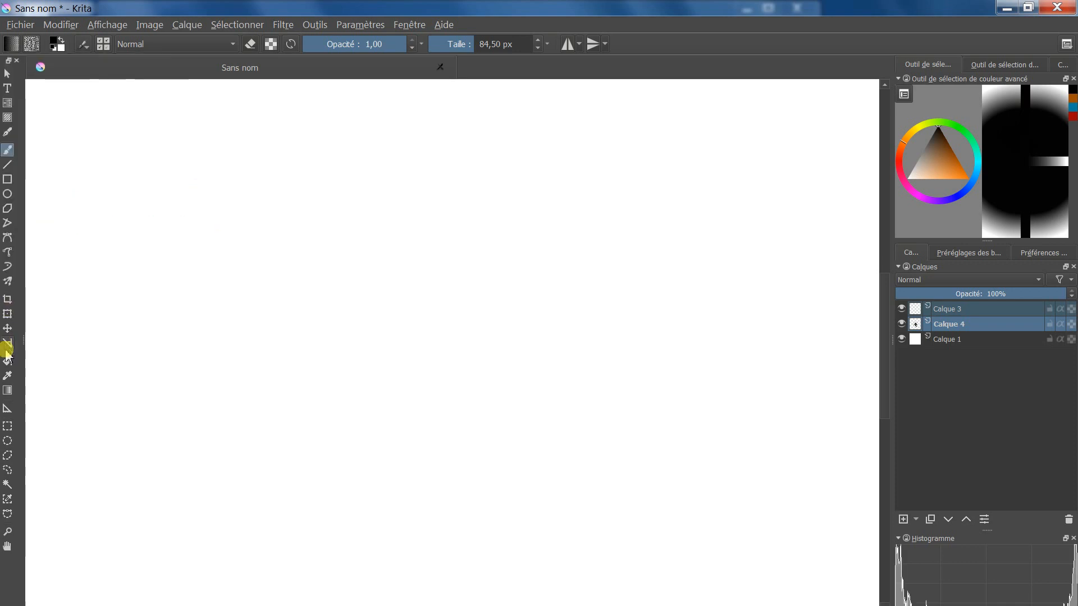
- Try a diagonal black Foreground to Transparent gradient across Calque 4 and undo it
{"action": "left_click", "coordinate": [7, 390]}
{"action": "left_click_drag", "start_coordinate": [193, 252], "coordinate": [529, 440]}
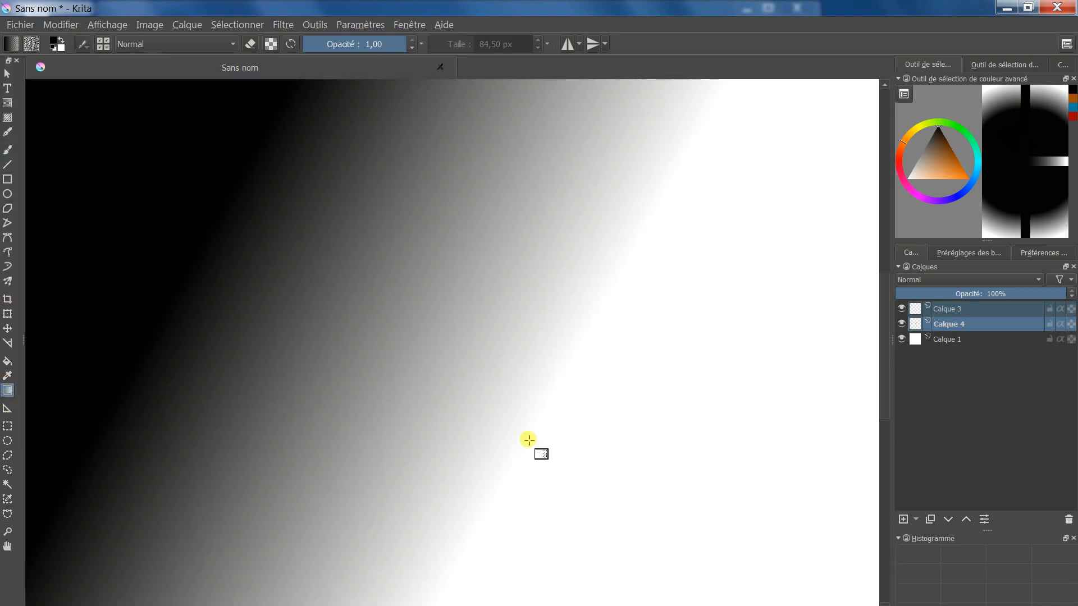
{"action": "key", "text": "ctrl+z"}
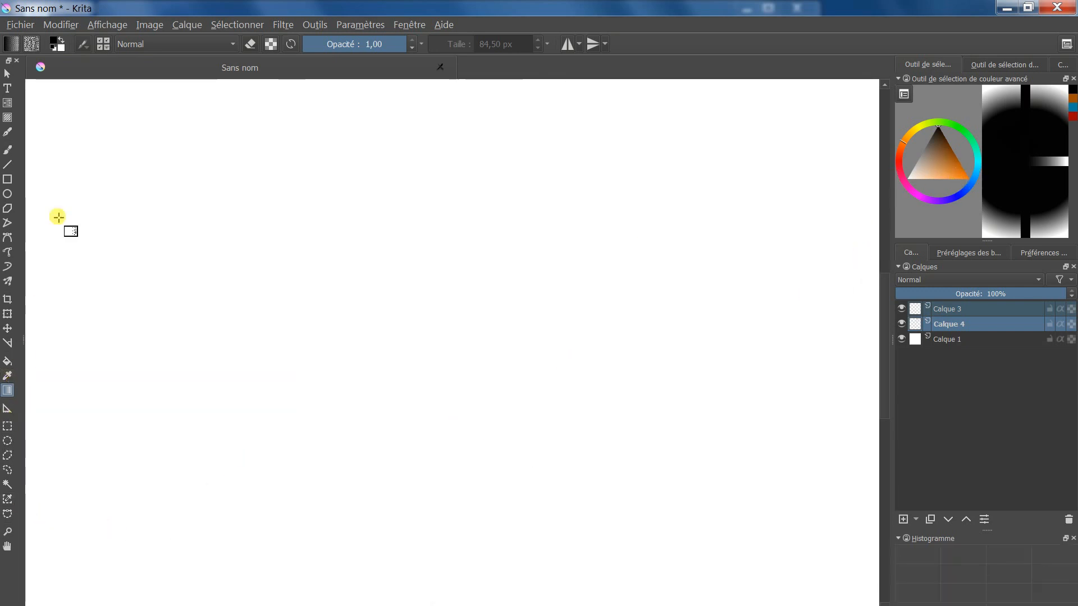
- Try to set the foreground colour to a purple hue
{"action": "left_click", "coordinate": [55, 48]}
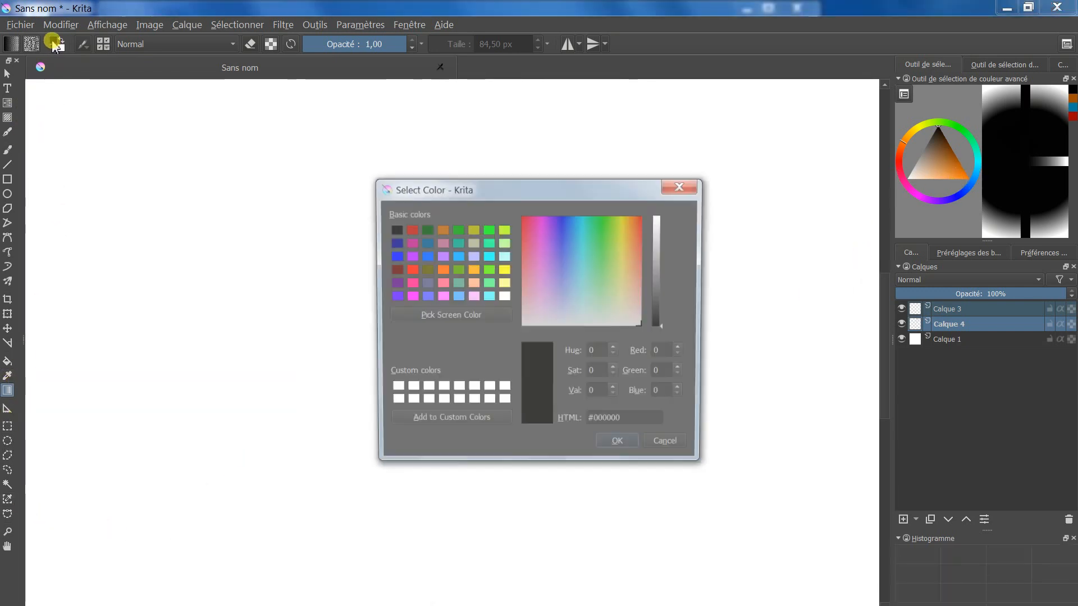
{"action": "left_click_drag", "start_coordinate": [536, 227], "coordinate": [549, 222]}
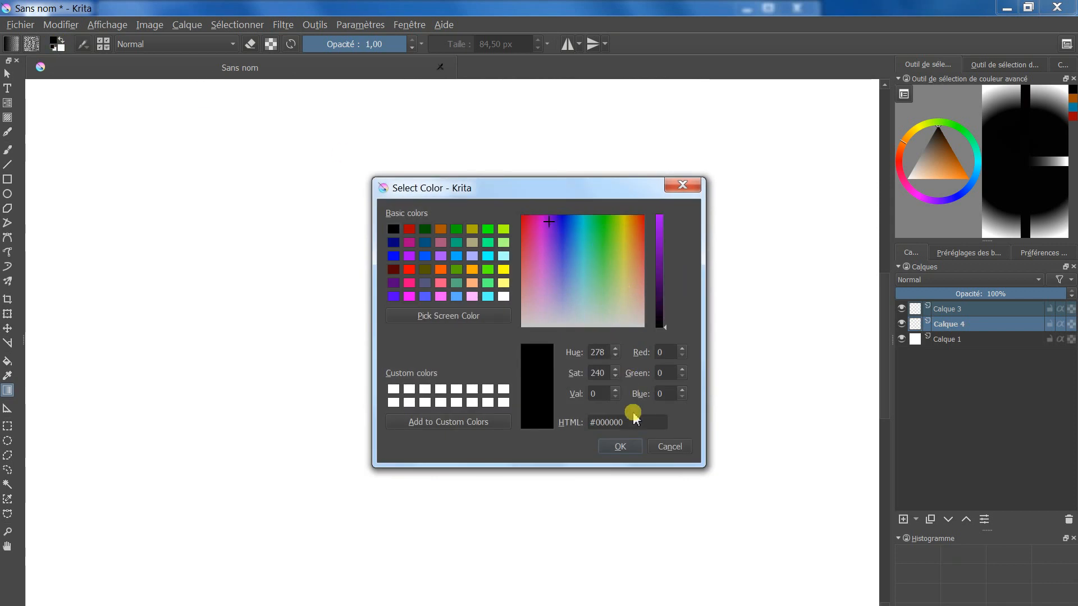
{"action": "left_click", "coordinate": [620, 447]}
- Set the background colour to pink #ff2bc7 and the foreground colour to cyan #00ffff
{"action": "left_click", "coordinate": [60, 50]}
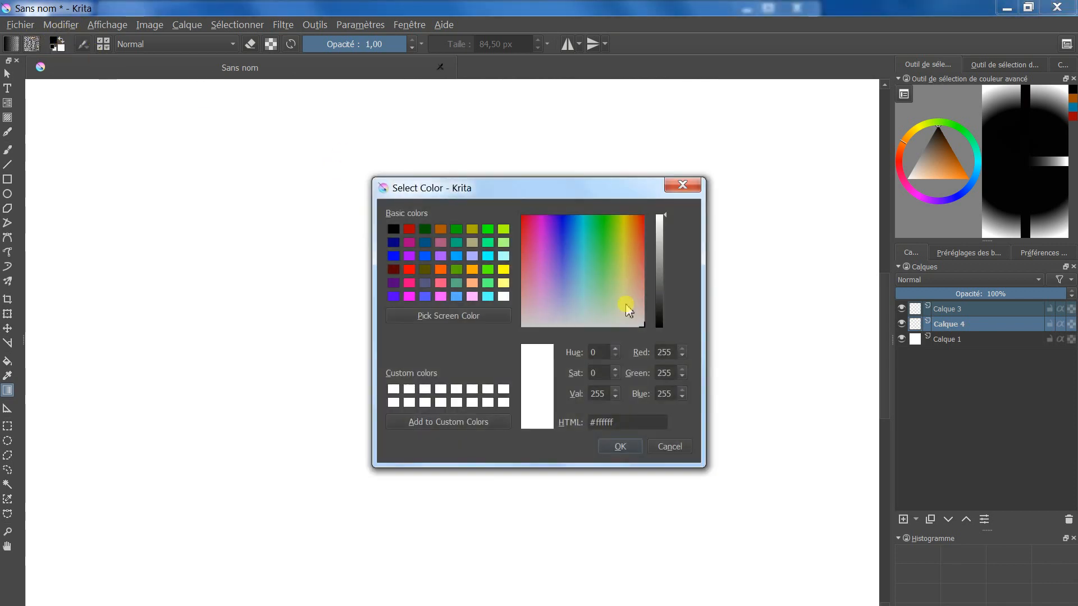
{"action": "left_click", "coordinate": [536, 234]}
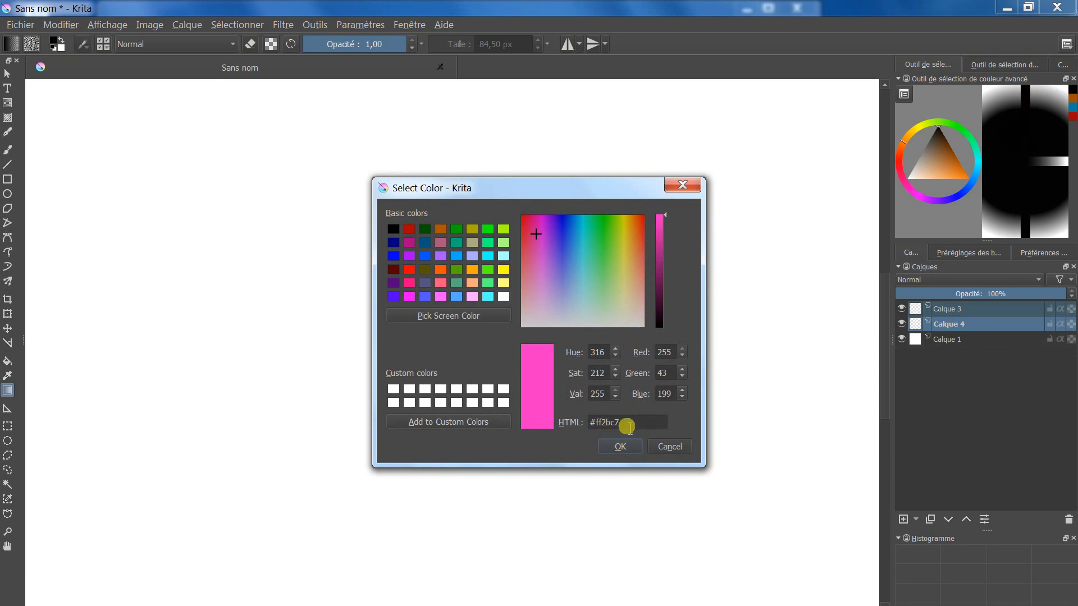
{"action": "left_click", "coordinate": [620, 447]}
{"action": "left_click", "coordinate": [54, 45]}
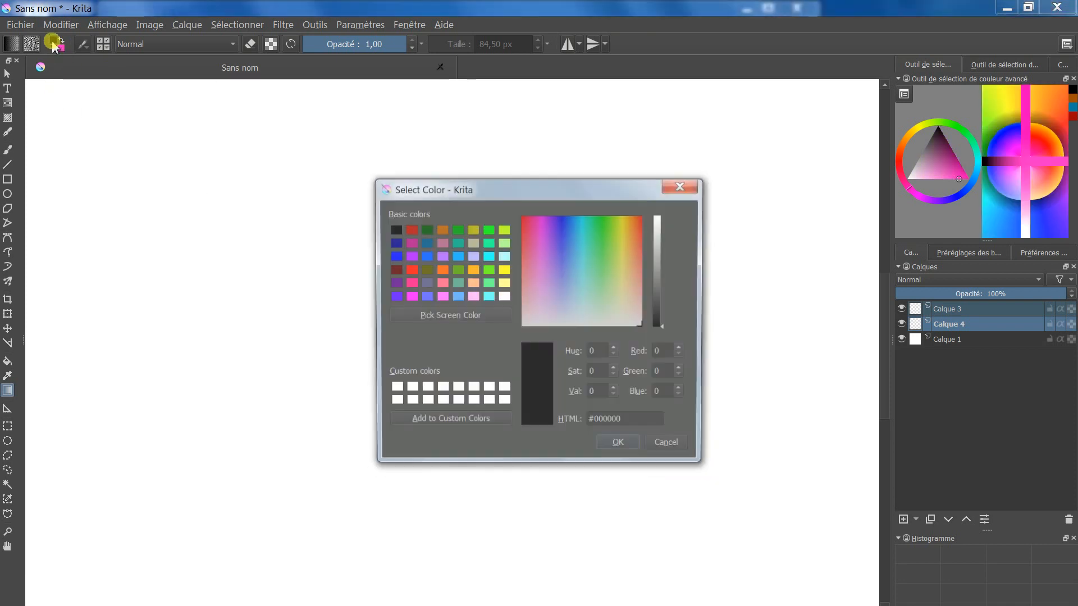
{"action": "left_click", "coordinate": [487, 257]}
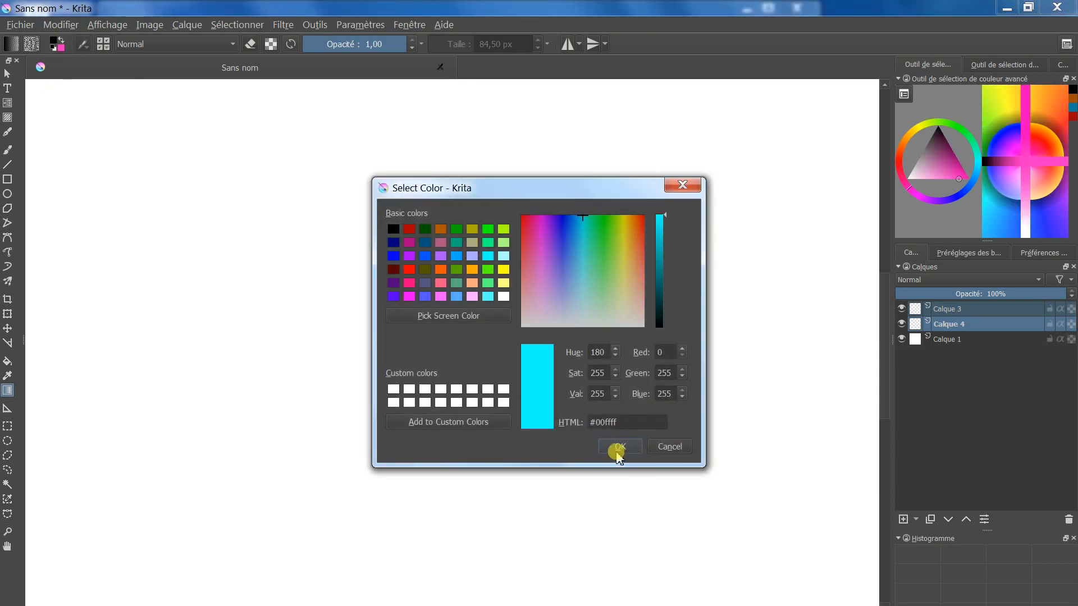
{"action": "left_click", "coordinate": [620, 447]}
- Try a diagonal cyan-to-transparent gradient and a diagonal cyan-to-pink gradient on Calque 4, and undo both
{"action": "left_click_drag", "start_coordinate": [540, 440], "coordinate": [645, 522]}
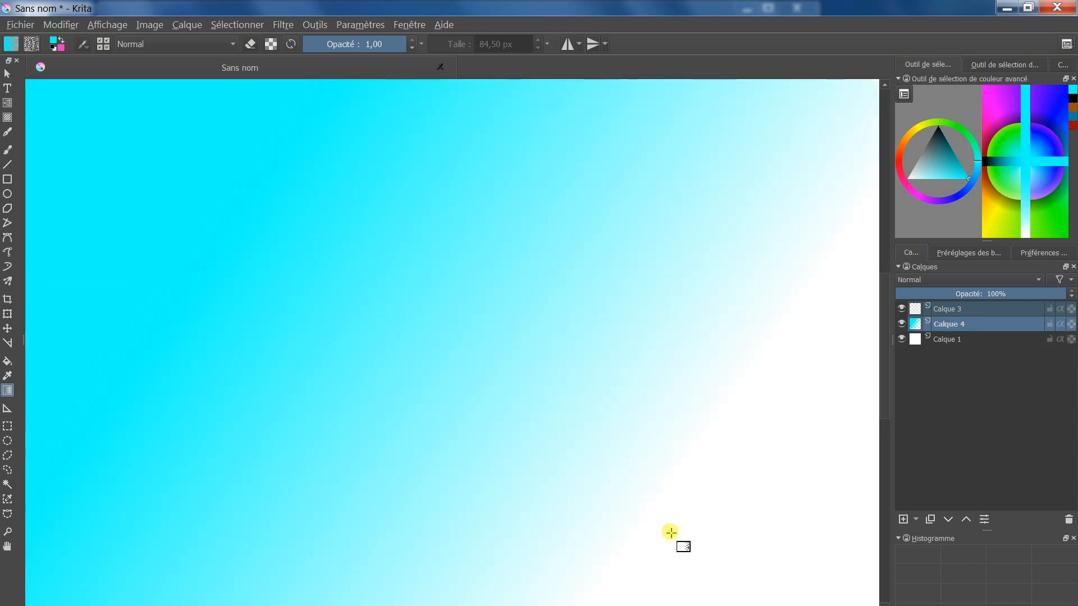
{"action": "left_click", "coordinate": [11, 45]}
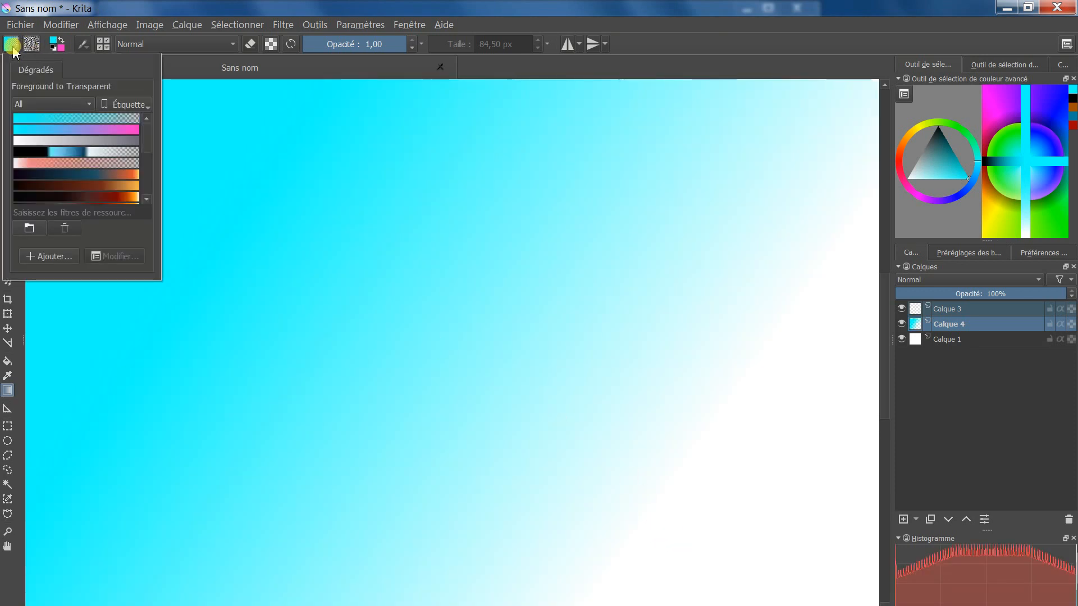
{"action": "left_click", "coordinate": [84, 133]}
{"action": "left_click_drag", "start_coordinate": [284, 205], "coordinate": [753, 513]}
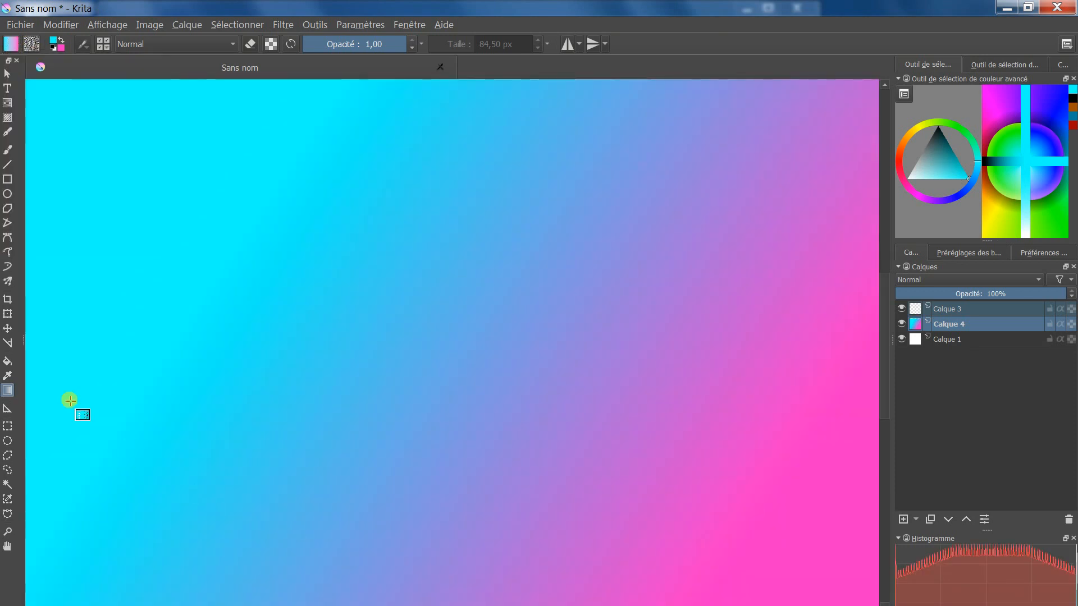
{"action": "key", "text": "ctrl+z"}
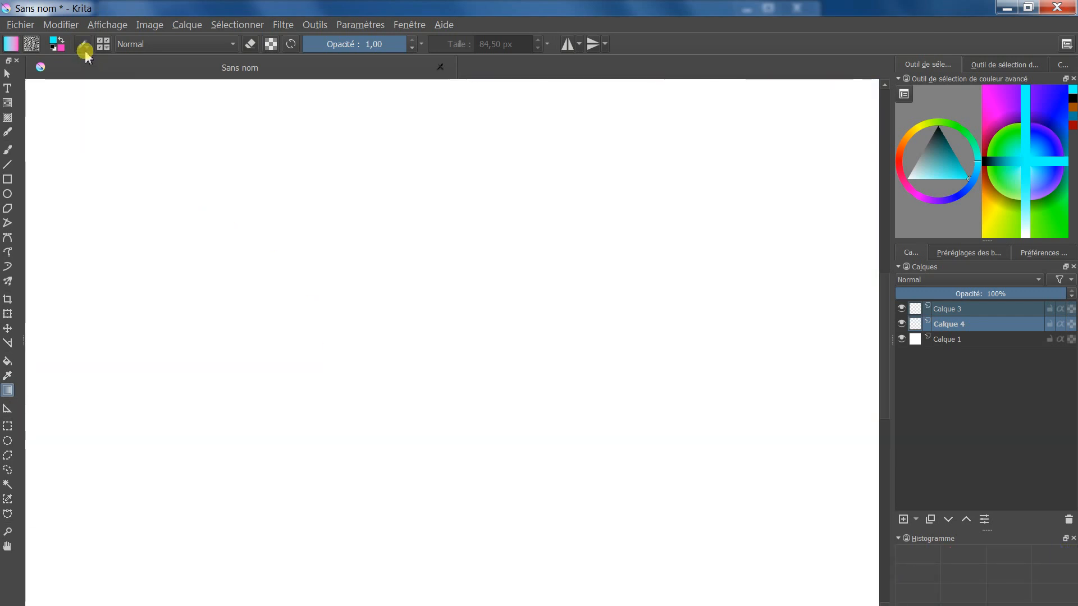
- Switch to the freehand brush and review the brush editor's engines, predefined tips, settings and scratchpad
{"action": "left_click", "coordinate": [8, 150]}
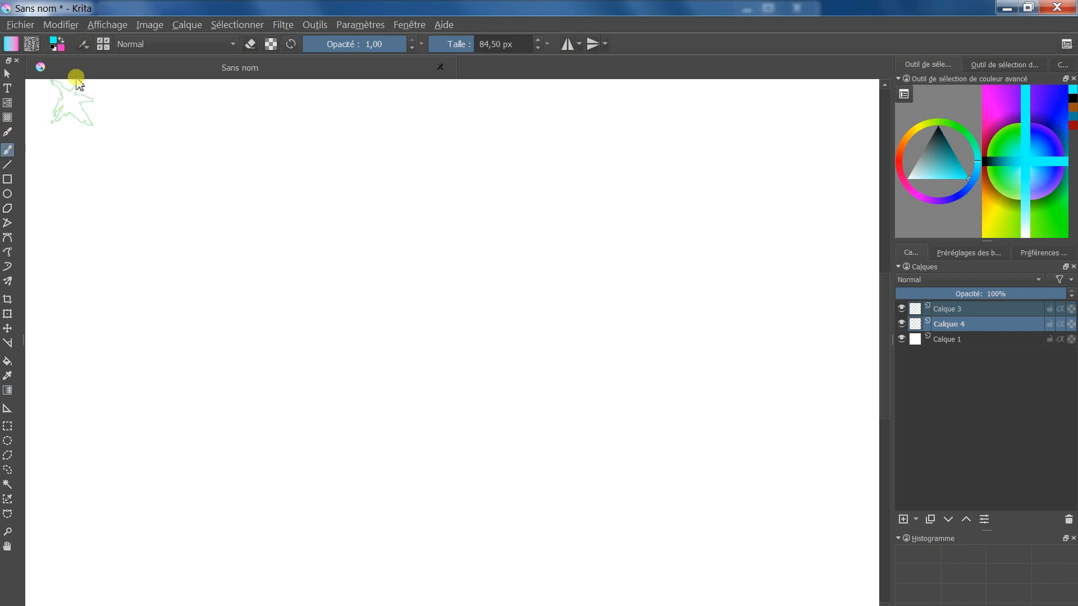
{"action": "left_click", "coordinate": [83, 48]}
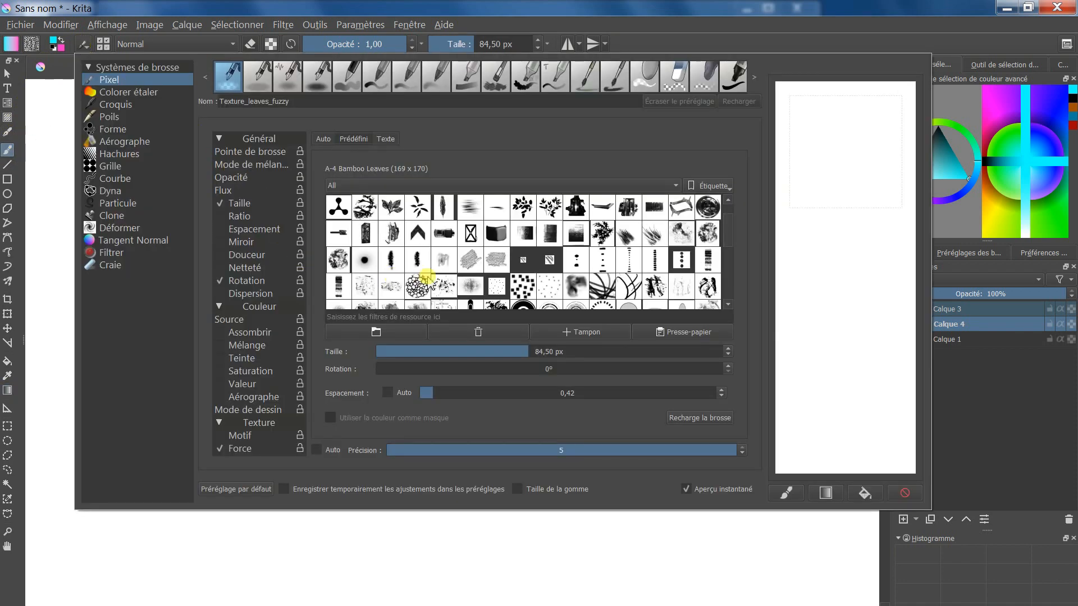
{"action": "mouse_move", "coordinate": [727, 230]}
{"action": "left_mouse_down"}
{"action": "mouse_move", "coordinate": [735, 294]}
{"action": "mouse_move", "coordinate": [719, 205]}
{"action": "left_mouse_up"}
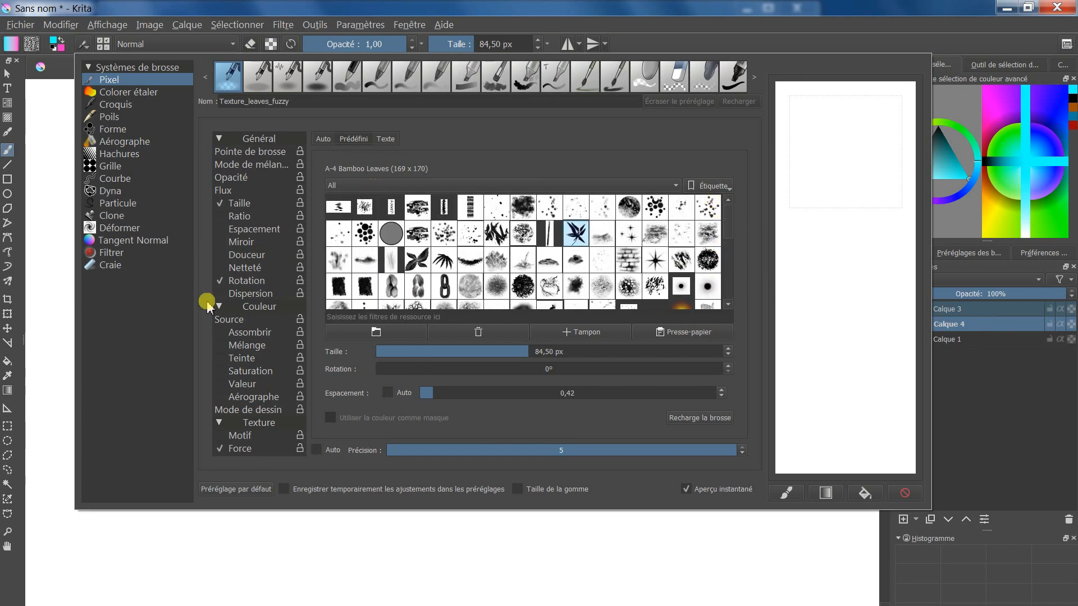
{"action": "mouse_move", "coordinate": [661, 459]}
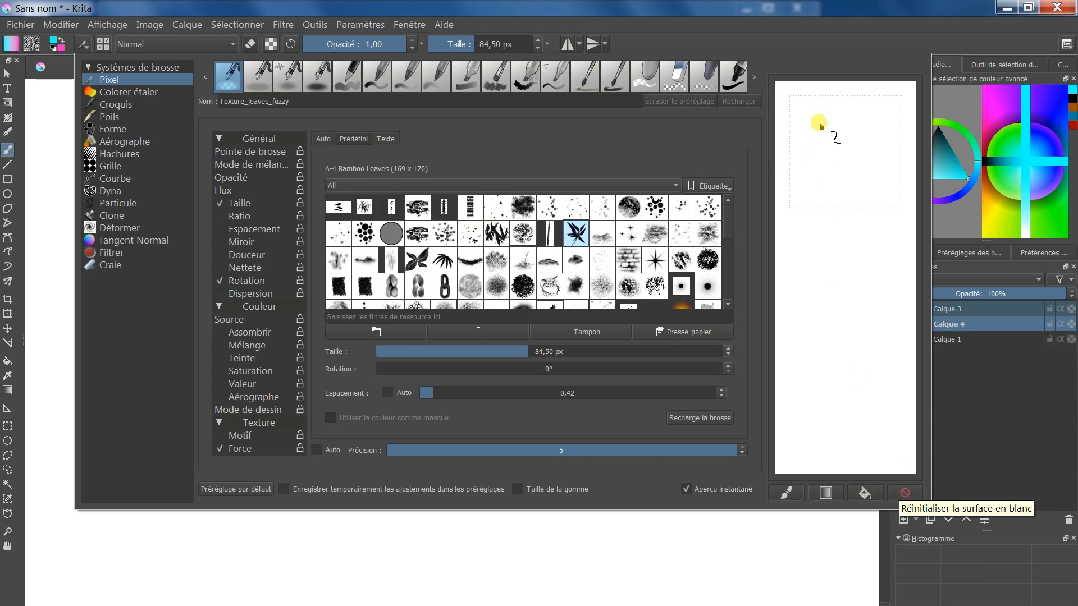
{"action": "left_click", "coordinate": [894, 499]}
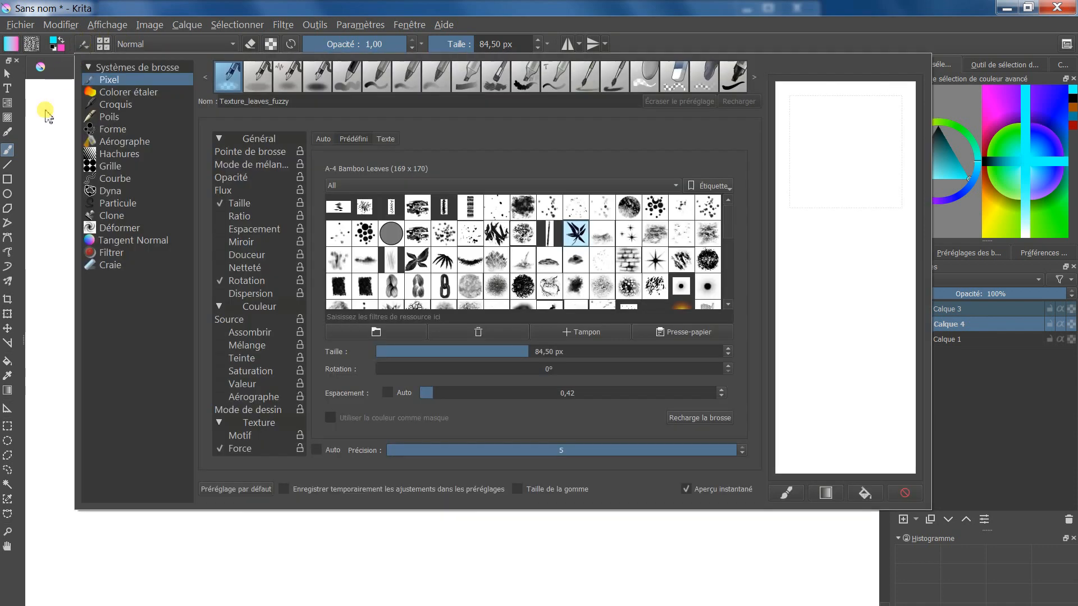
{"action": "left_click", "coordinate": [22, 150]}
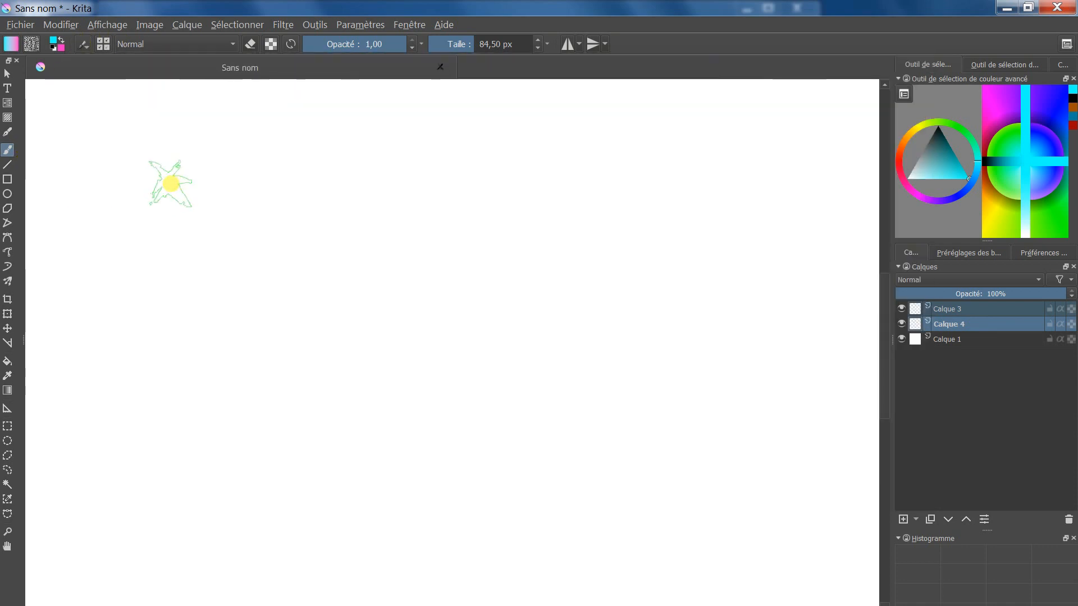
- Test the 7 px ink pen preset in cyan, reset the colours to black and white, test it again and undo the strokes
{"action": "left_click", "coordinate": [965, 252]}
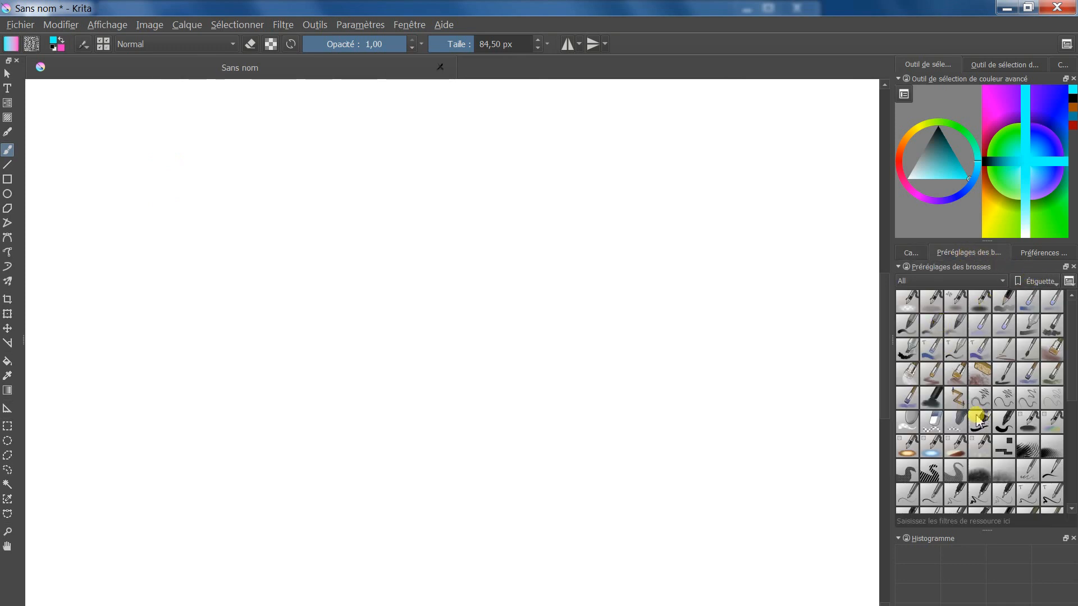
{"action": "left_click", "coordinate": [1028, 470]}
{"action": "mouse_move", "coordinate": [600, 309]}
{"action": "left_mouse_down"}
{"action": "mouse_move", "coordinate": [654, 466]}
{"action": "mouse_move", "coordinate": [676, 452]}
{"action": "left_mouse_up"}
{"action": "key", "text": "ctrl+z"}
{"action": "left_click", "coordinate": [55, 44]}
{"action": "mouse_move", "coordinate": [599, 284]}
{"action": "left_mouse_down"}
{"action": "mouse_move", "coordinate": [621, 457]}
{"action": "mouse_move", "coordinate": [640, 512]}
{"action": "left_mouse_up"}
{"action": "key", "text": "ctrl+z"}
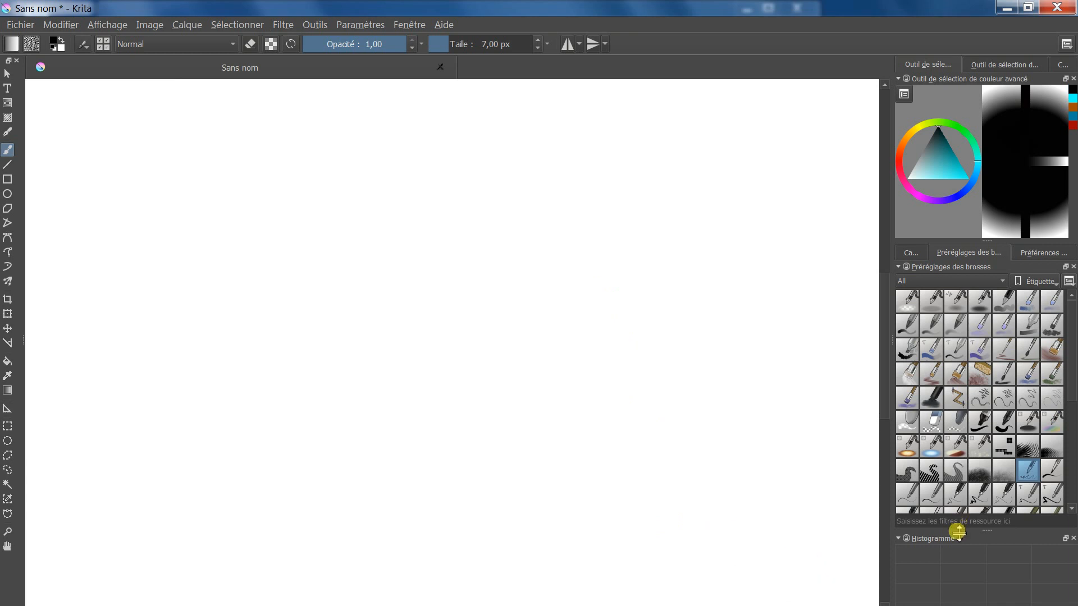
- Try looping strokes with the 25 px ink preset at full opacity and at 0,41 opacity, undoing each one
{"action": "left_click", "coordinate": [1051, 470]}
{"action": "mouse_move", "coordinate": [629, 297]}
{"action": "left_mouse_down"}
{"action": "mouse_move", "coordinate": [558, 355]}
{"action": "mouse_move", "coordinate": [603, 476]}
{"action": "left_mouse_up"}
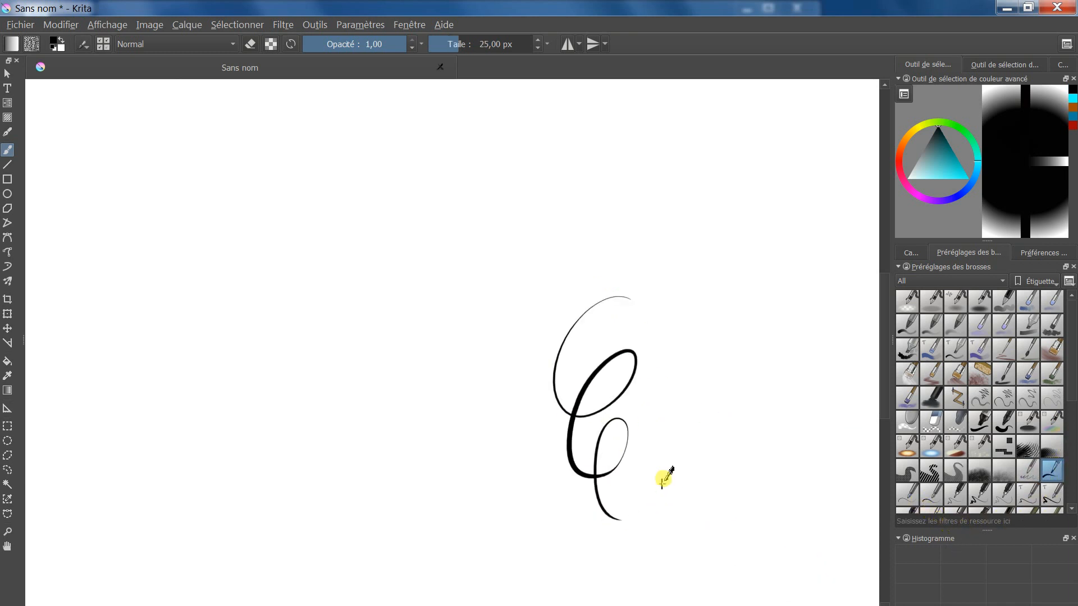
{"action": "key", "text": "ctrl+z"}
{"action": "left_click", "coordinate": [345, 44]}
{"action": "mouse_move", "coordinate": [567, 275]}
{"action": "left_mouse_down"}
{"action": "mouse_move", "coordinate": [652, 344]}
{"action": "mouse_move", "coordinate": [715, 512]}
{"action": "left_mouse_up"}
{"action": "key", "text": "ctrl+z"}
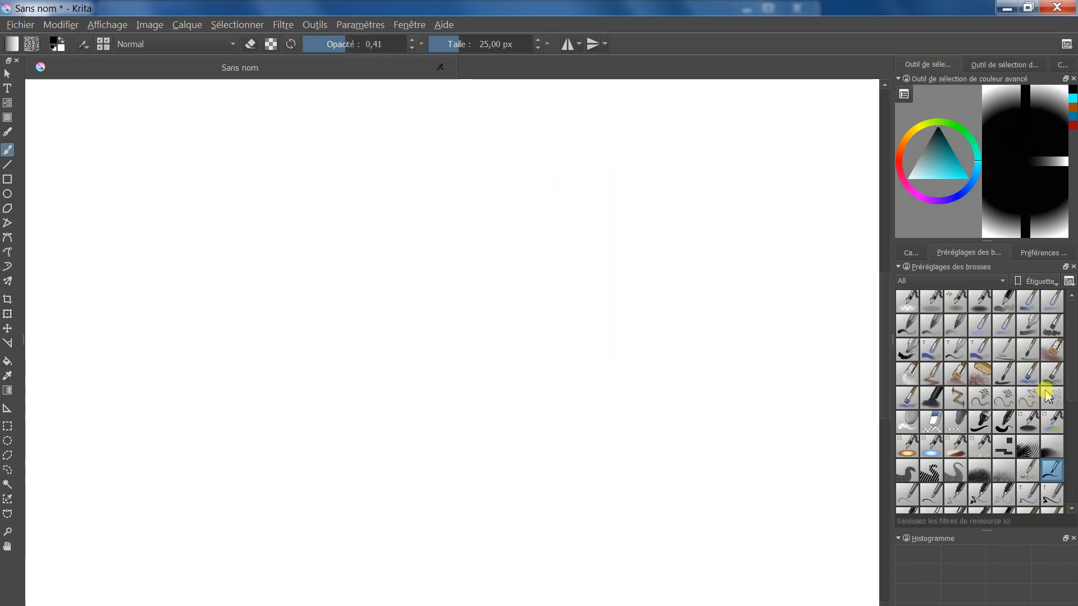
- Try one stroke with the 12 px brush preset and one with the 256 px textured preset, undoing each
{"action": "left_click", "coordinate": [1051, 324]}
{"action": "mouse_move", "coordinate": [610, 180]}
{"action": "left_mouse_down"}
{"action": "mouse_move", "coordinate": [628, 305]}
{"action": "mouse_move", "coordinate": [682, 505]}
{"action": "left_mouse_up"}
{"action": "key", "text": "ctrl+z"}
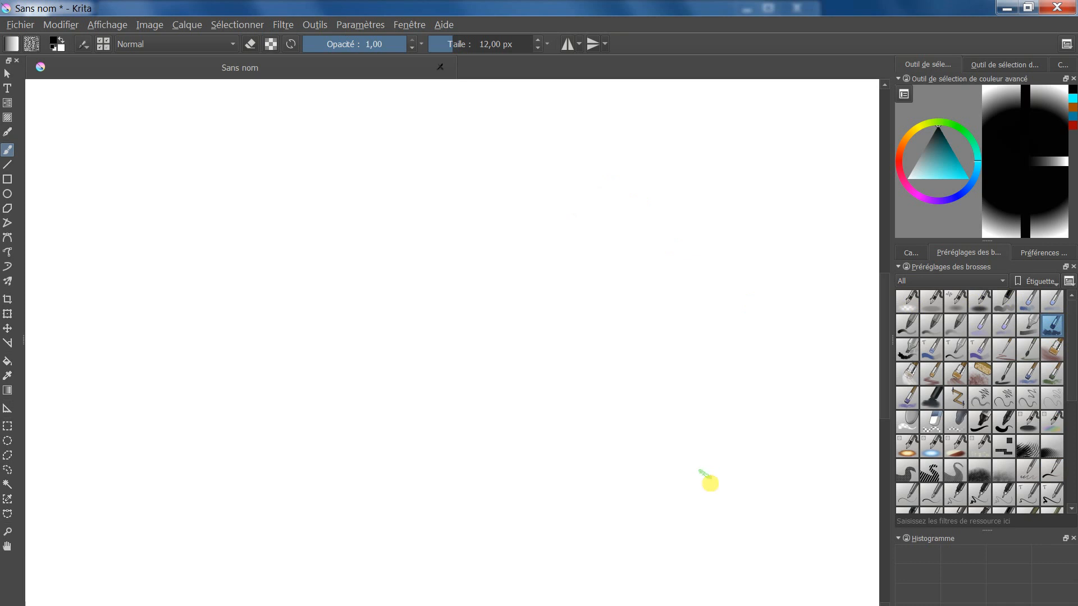
{"action": "left_click_drag", "start_coordinate": [1071, 350], "coordinate": [1072, 418]}
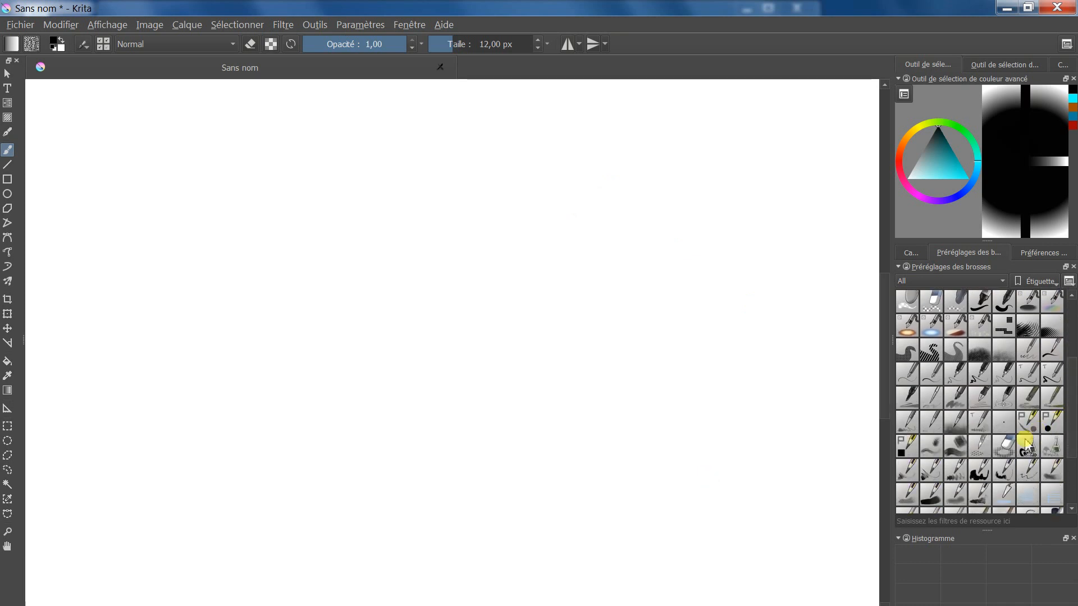
{"action": "left_click", "coordinate": [955, 421]}
{"action": "mouse_move", "coordinate": [657, 241]}
{"action": "left_mouse_down"}
{"action": "mouse_move", "coordinate": [594, 339]}
{"action": "mouse_move", "coordinate": [614, 391]}
{"action": "left_mouse_up"}
{"action": "key", "text": "ctrl+z"}
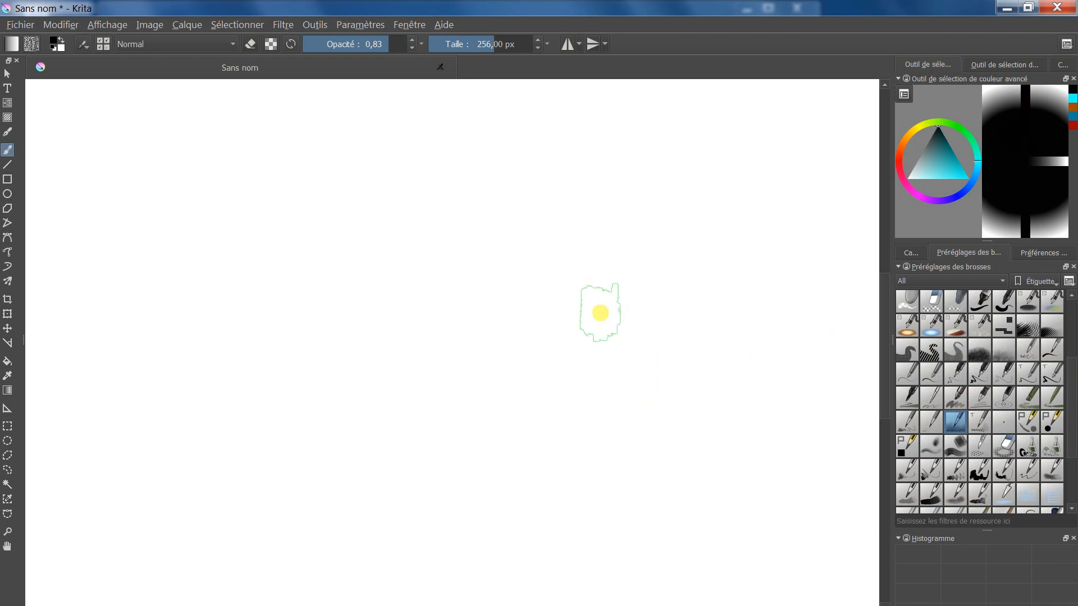
- Test the textured preset at sizes of 0,44 px, 6,30 px and larger, and with raised opacity, undoing the test strokes
{"action": "left_click", "coordinate": [436, 43]}
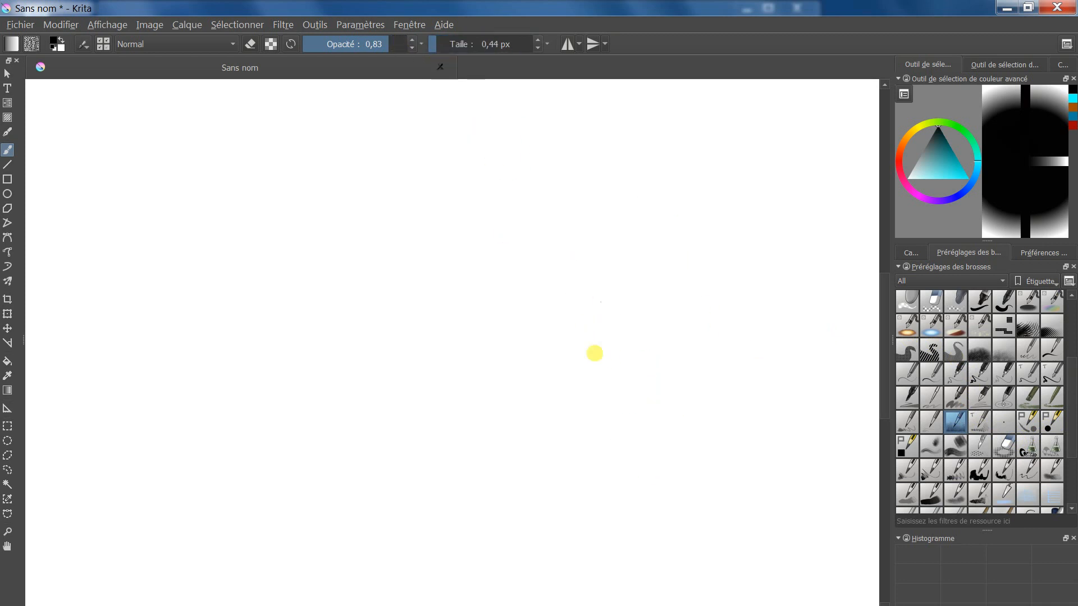
{"action": "left_click", "coordinate": [442, 43]}
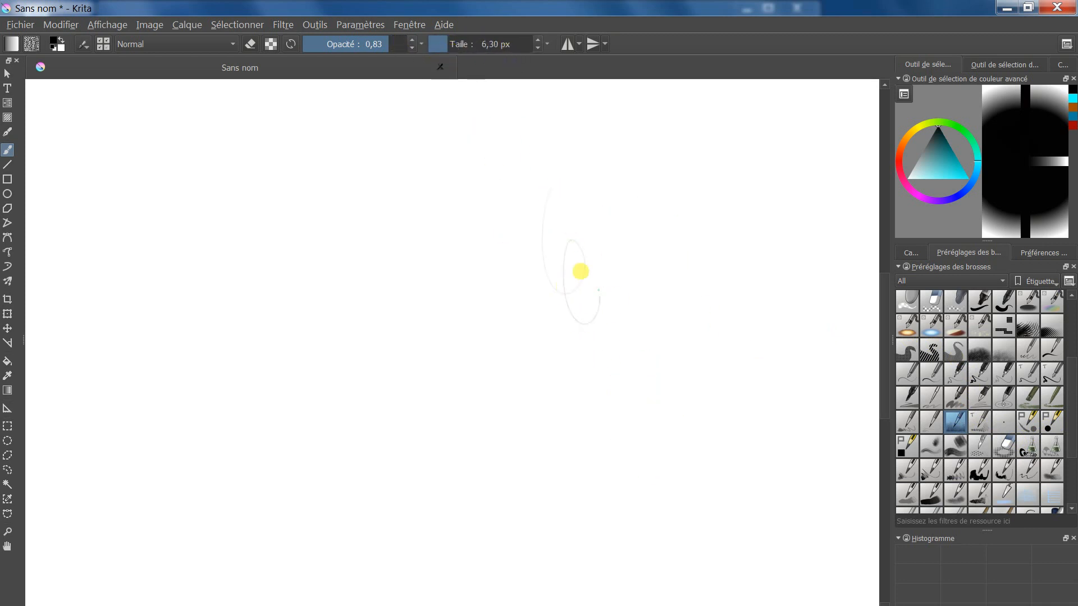
{"action": "left_click", "coordinate": [458, 43]}
{"action": "left_click_drag", "start_coordinate": [613, 223], "coordinate": [690, 484]}
{"action": "key", "text": "ctrl+z"}
{"action": "left_click_drag", "start_coordinate": [400, 44], "coordinate": [414, 48]}
{"action": "mouse_move", "coordinate": [597, 208]}
{"action": "left_mouse_down"}
{"action": "mouse_move", "coordinate": [618, 319]}
{"action": "mouse_move", "coordinate": [690, 460]}
{"action": "left_mouse_up"}
{"action": "key", "text": "ctrl+z"}
- Try one stroke each with two neighbouring ink texture presets, the second at 64 px, undoing both strokes
{"action": "left_click", "coordinate": [958, 471]}
{"action": "mouse_move", "coordinate": [635, 207]}
{"action": "left_mouse_down"}
{"action": "mouse_move", "coordinate": [623, 278]}
{"action": "mouse_move", "coordinate": [664, 362]}
{"action": "mouse_move", "coordinate": [709, 355]}
{"action": "mouse_move", "coordinate": [715, 474]}
{"action": "left_mouse_up"}
{"action": "key", "text": "ctrl+z"}
{"action": "left_click", "coordinate": [930, 471]}
{"action": "mouse_move", "coordinate": [650, 200]}
{"action": "left_mouse_down"}
{"action": "mouse_move", "coordinate": [560, 243]}
{"action": "mouse_move", "coordinate": [618, 335]}
{"action": "mouse_move", "coordinate": [671, 490]}
{"action": "left_mouse_up"}
{"action": "key", "text": "ctrl+z"}
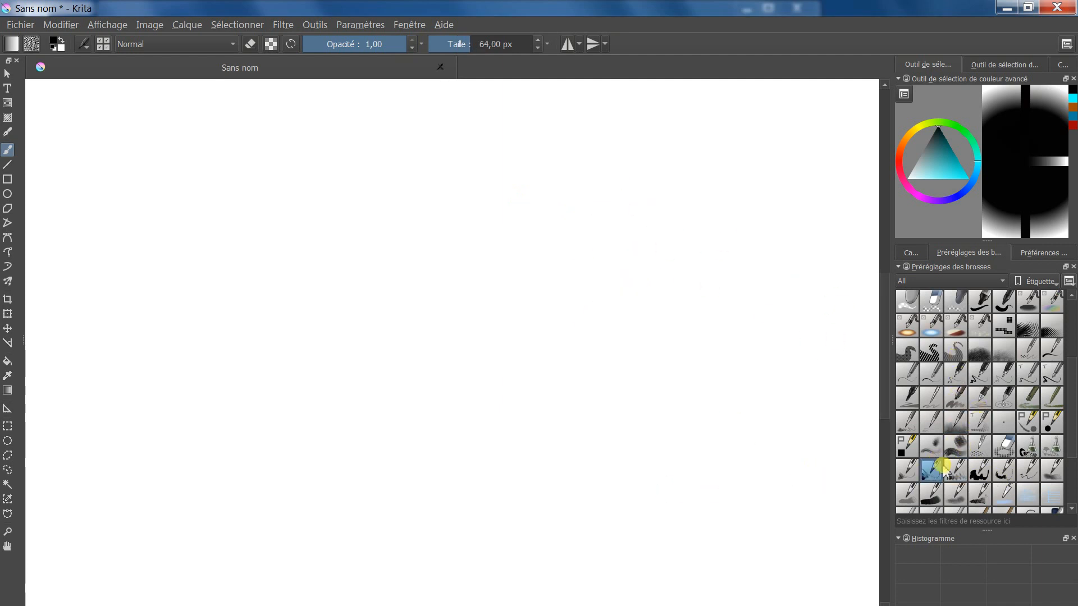
- Try several strokes with the 128 px textured preset near the canvas's right edge and undo them all
{"action": "left_click", "coordinate": [908, 471]}
{"action": "mouse_move", "coordinate": [758, 227]}
{"action": "left_mouse_down"}
{"action": "mouse_move", "coordinate": [693, 291]}
{"action": "mouse_move", "coordinate": [720, 450]}
{"action": "mouse_move", "coordinate": [729, 298]}
{"action": "mouse_move", "coordinate": [755, 234]}
{"action": "left_mouse_up"}
{"action": "left_click_drag", "start_coordinate": [812, 344], "coordinate": [798, 391]}
{"action": "mouse_move", "coordinate": [763, 161]}
{"action": "left_mouse_down"}
{"action": "mouse_move", "coordinate": [803, 227]}
{"action": "mouse_move", "coordinate": [794, 342]}
{"action": "mouse_move", "coordinate": [820, 359]}
{"action": "mouse_move", "coordinate": [825, 337]}
{"action": "mouse_move", "coordinate": [814, 273]}
{"action": "mouse_move", "coordinate": [717, 250]}
{"action": "mouse_move", "coordinate": [725, 204]}
{"action": "mouse_move", "coordinate": [766, 226]}
{"action": "mouse_move", "coordinate": [801, 317]}
{"action": "mouse_move", "coordinate": [749, 337]}
{"action": "left_mouse_up"}
{"action": "key", "text": "ctrl+z"}
{"action": "key", "text": "ctrl+z"}
{"action": "key", "text": "ctrl+z"}
{"action": "key", "text": "ctrl+z"}
{"action": "key", "text": "ctrl+z"}
{"action": "key", "text": "ctrl+z"}
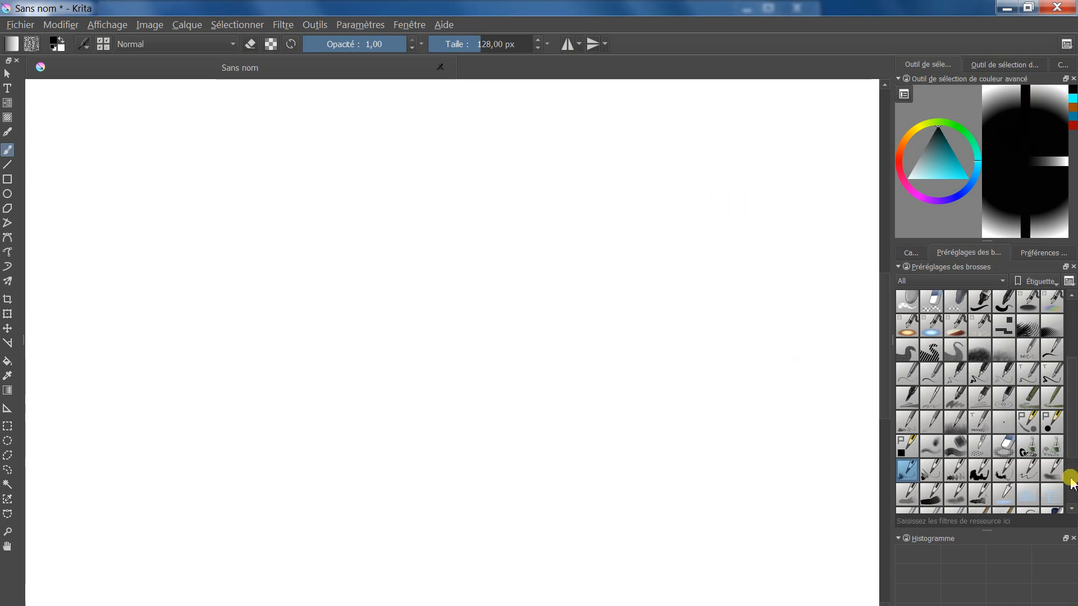
- Try a looping stroke with the 11,04 px yellow-pen preset and undo it
{"action": "left_click", "coordinate": [1032, 422]}
{"action": "mouse_move", "coordinate": [682, 268]}
{"action": "left_mouse_down"}
{"action": "mouse_move", "coordinate": [706, 323]}
{"action": "mouse_move", "coordinate": [725, 517]}
{"action": "left_mouse_up"}
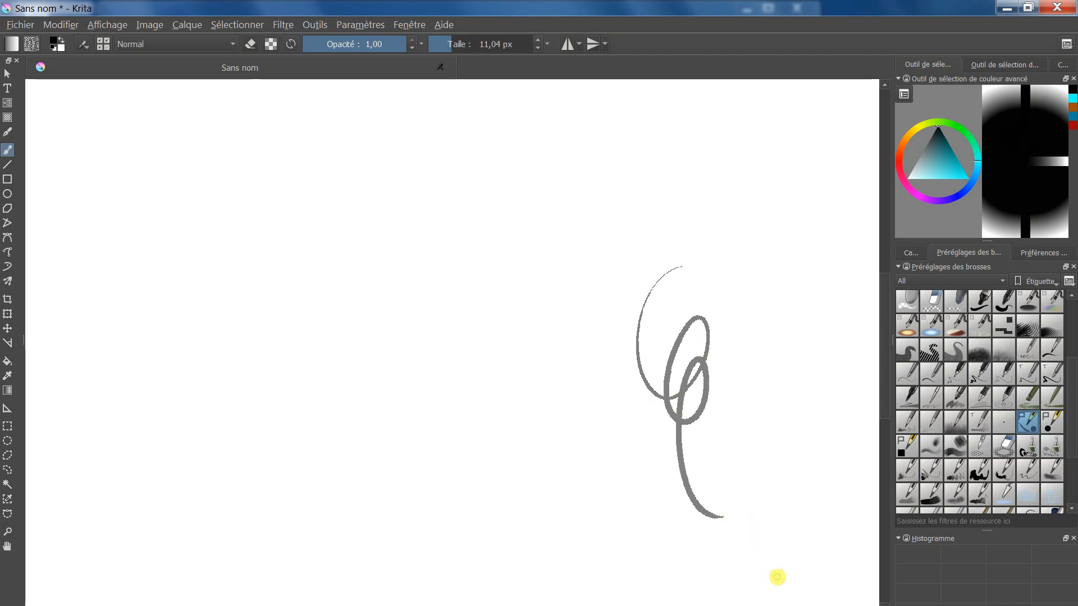
{"action": "key", "text": "ctrl+z"}
- Return to the 7 px ink pen preset, try and undo a stroke, and lower the brush opacity to 0,57
{"action": "left_click", "coordinate": [1031, 349]}
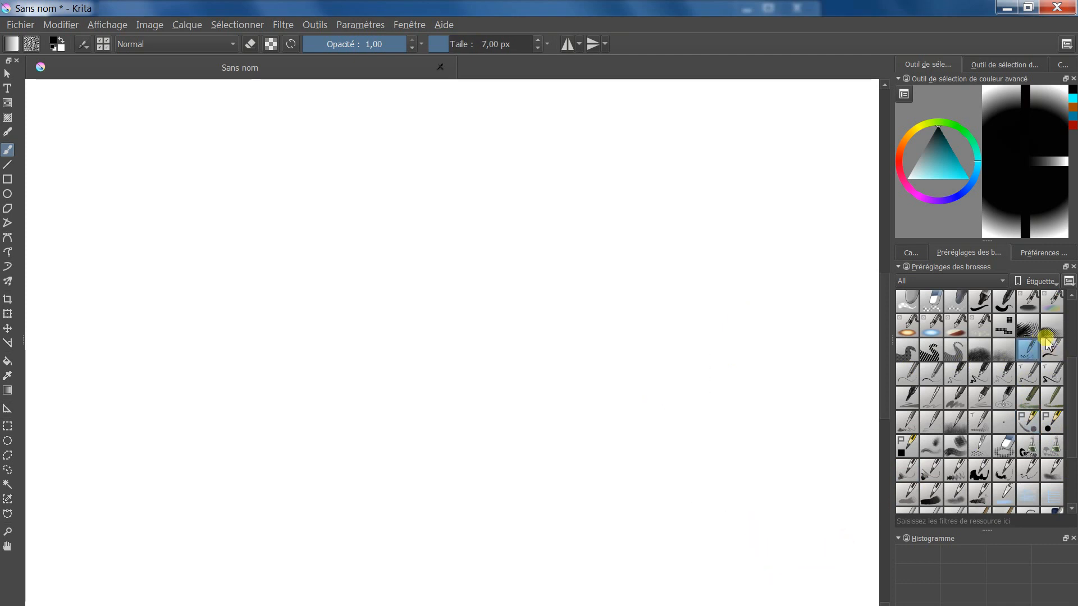
{"action": "mouse_move", "coordinate": [632, 359]}
{"action": "left_mouse_down"}
{"action": "mouse_move", "coordinate": [697, 436]}
{"action": "mouse_move", "coordinate": [673, 561]}
{"action": "mouse_move", "coordinate": [691, 567]}
{"action": "left_mouse_up"}
{"action": "key", "text": "ctrl+z"}
{"action": "left_click", "coordinate": [363, 43]}
{"action": "key", "text": "ctrl+plus"}
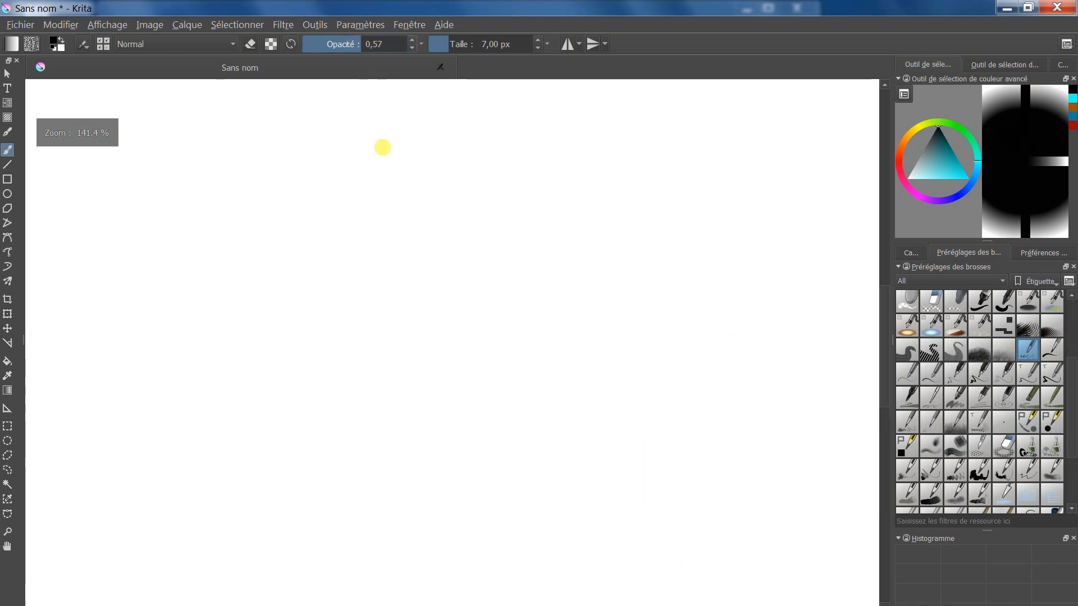
- Compare canvas magnifications by zooming the blank document in and out, between 50 % and 282.8 %
{"action": "key", "text": "ctrl+plus"}
{"action": "key", "text": "ctrl+minus"}
{"action": "key", "text": "ctrl+plus"}
{"action": "key", "text": "ctrl+plus"}
{"action": "key", "text": "ctrl+minus"}
{"action": "key", "text": "ctrl+minus"}
{"action": "key", "text": "ctrl+plus"}
{"action": "key", "text": "ctrl+minus"}
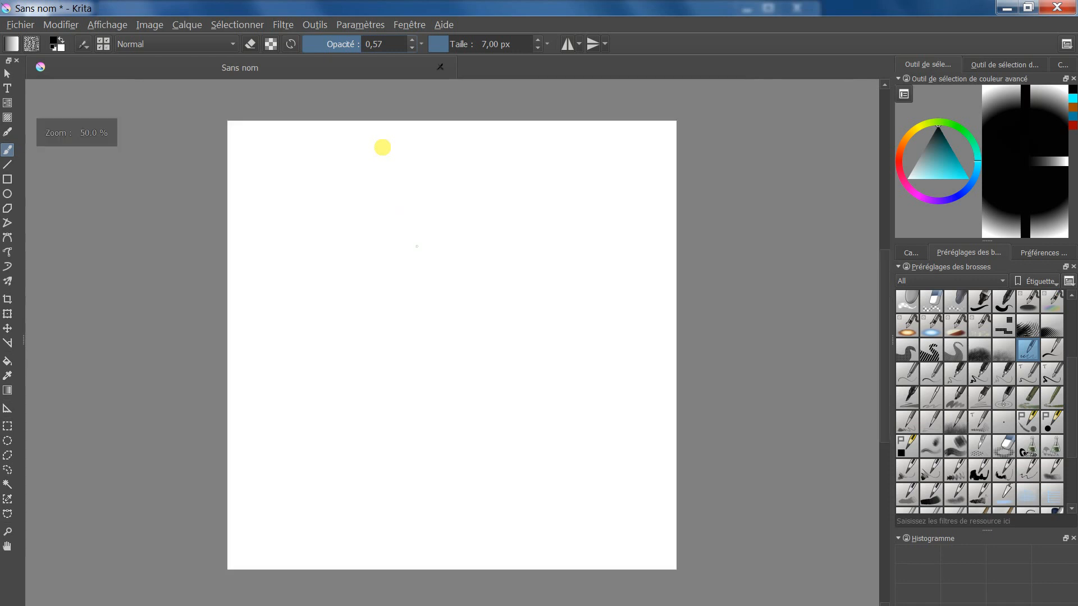
{"action": "key", "text": "ctrl+minus"}
{"action": "key", "text": "ctrl+plus"}
{"action": "key", "text": "ctrl+plus"}
{"action": "key", "text": "ctrl+plus"}
{"action": "key", "text": "ctrl+plus"}
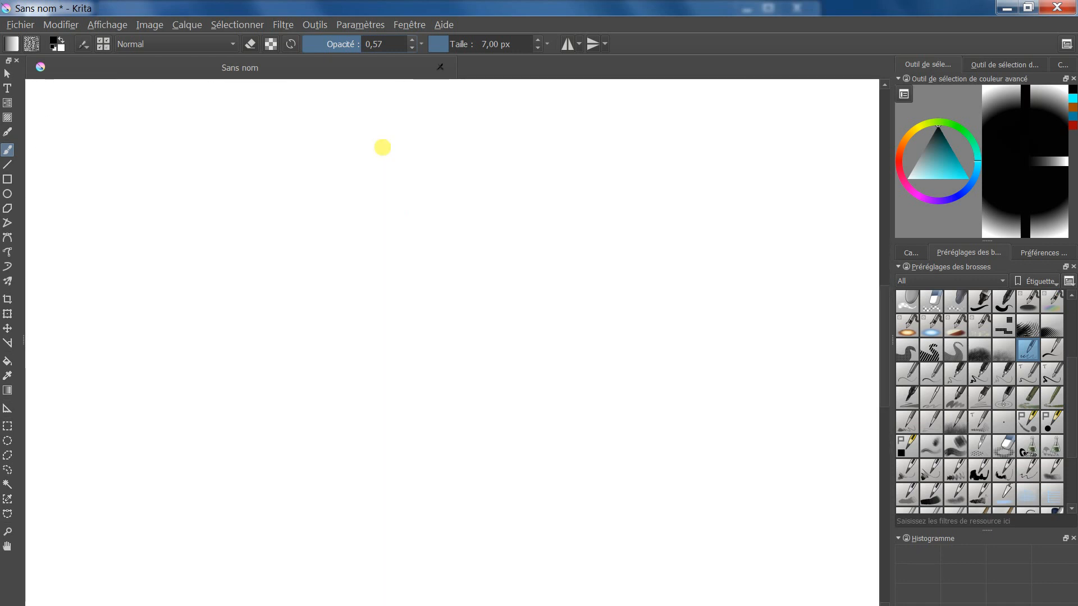
{"action": "key", "text": "ctrl+plus"}
{"action": "key", "text": "ctrl+plus"}
{"action": "key", "text": "ctrl+minus"}
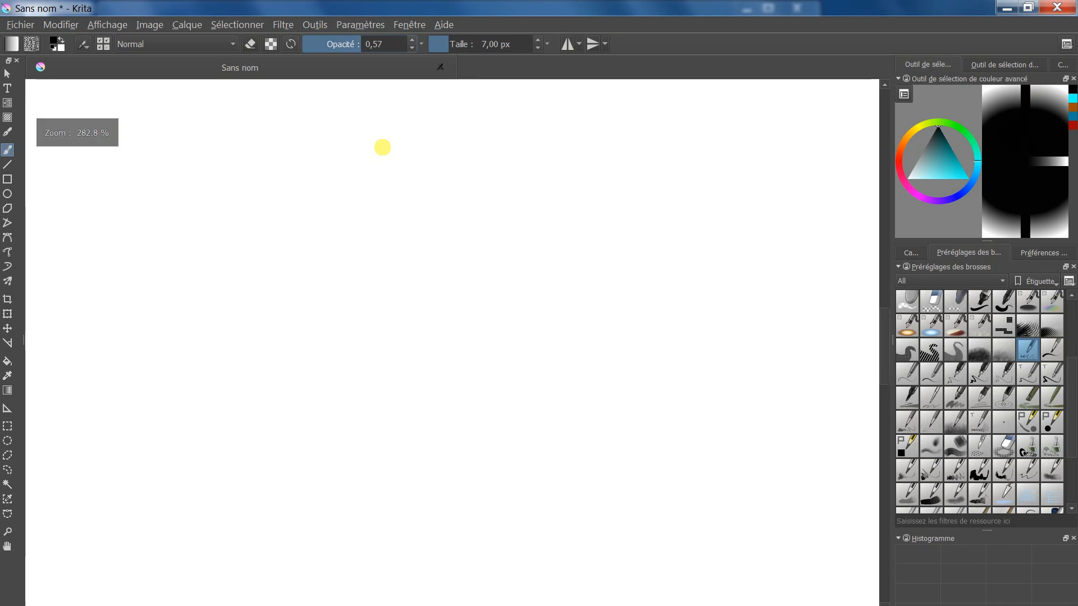
{"action": "key", "text": "ctrl+minus"}
{"action": "key", "text": "ctrl+minus"}
{"action": "key", "text": "ctrl+minus"}
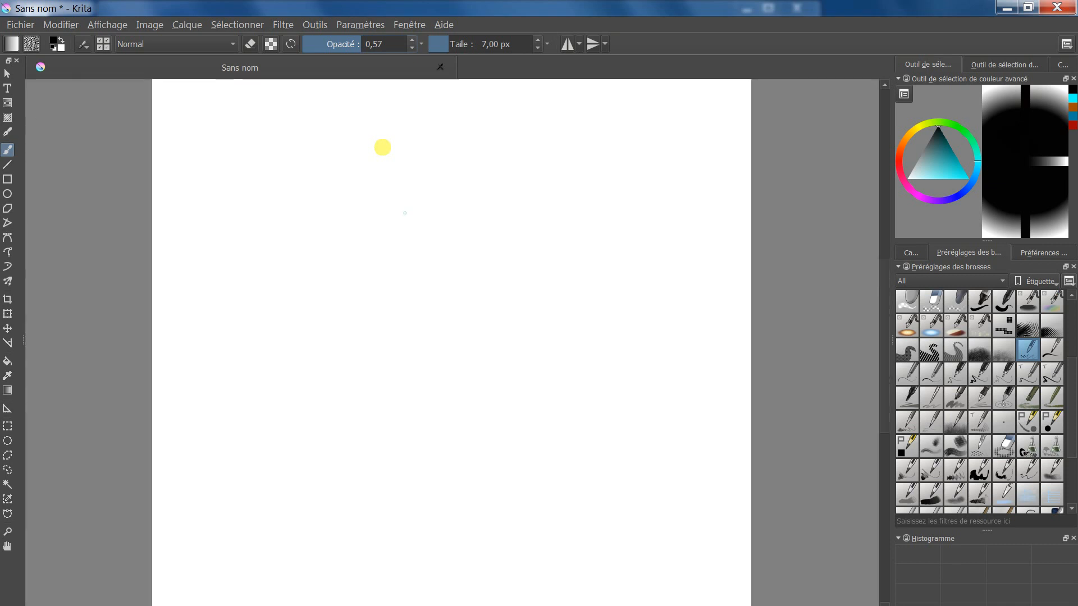
{"action": "key", "text": "ctrl+minus"}
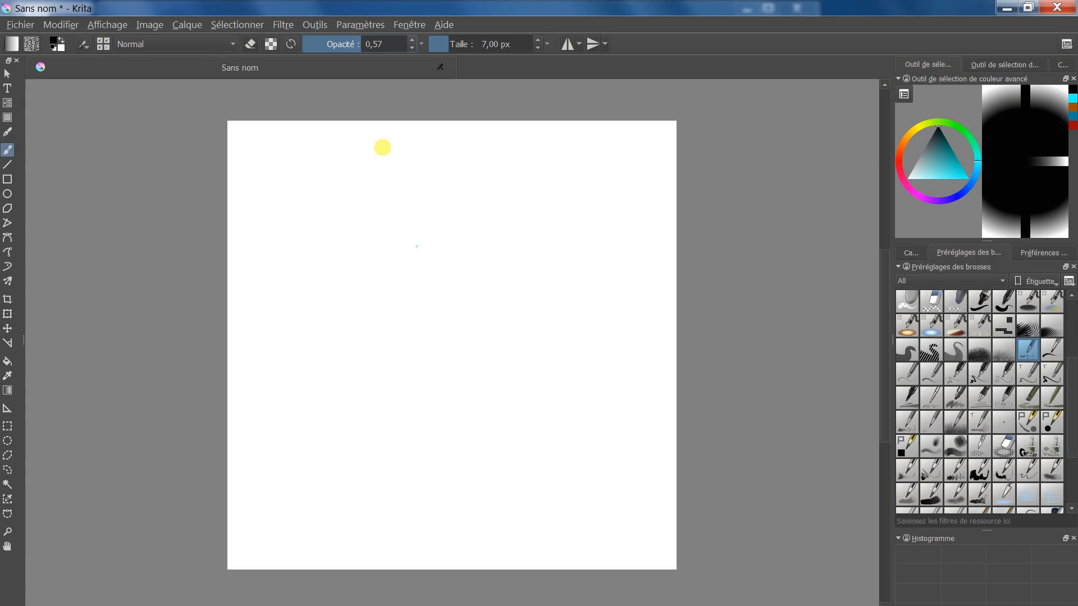
{"action": "key", "text": "plus"}
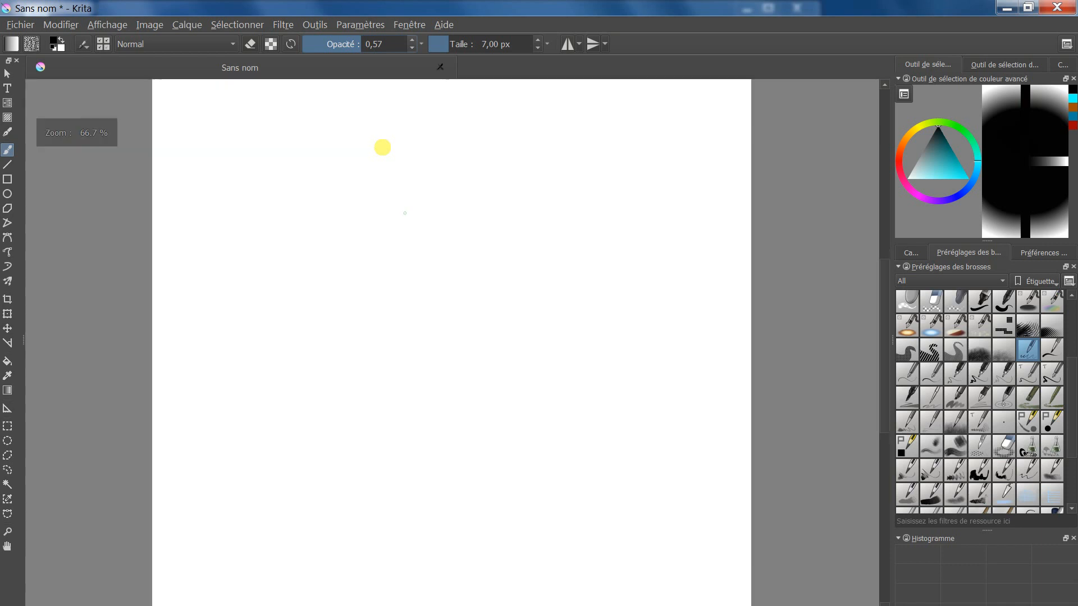
{"action": "key", "text": "plus"}
{"action": "key", "text": "minus"}
{"action": "key", "text": "plus"}
{"action": "key", "text": "minus"}
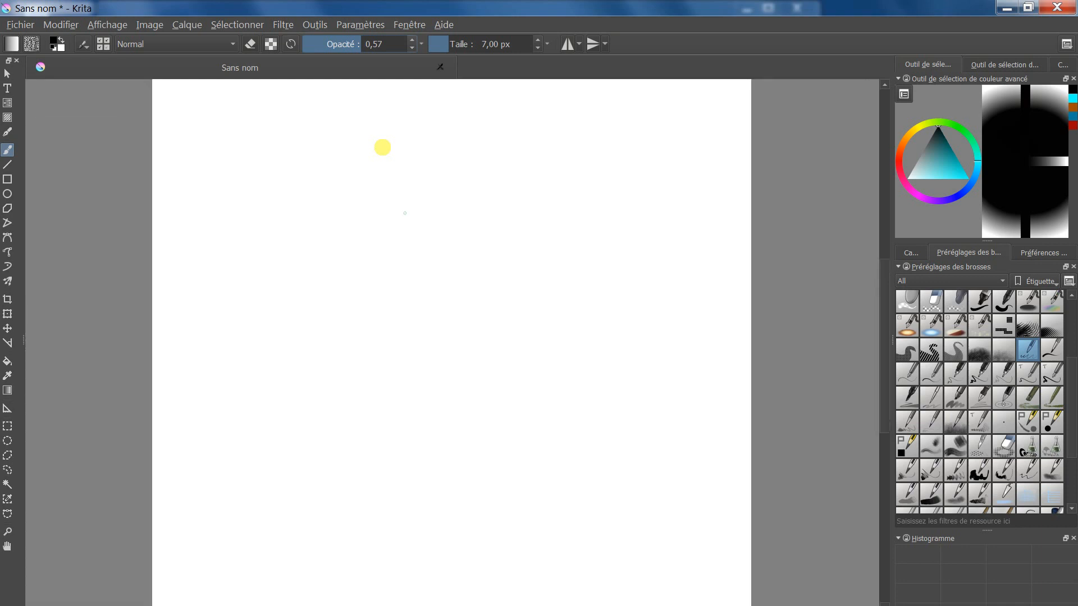
{"action": "key", "text": "plus"}
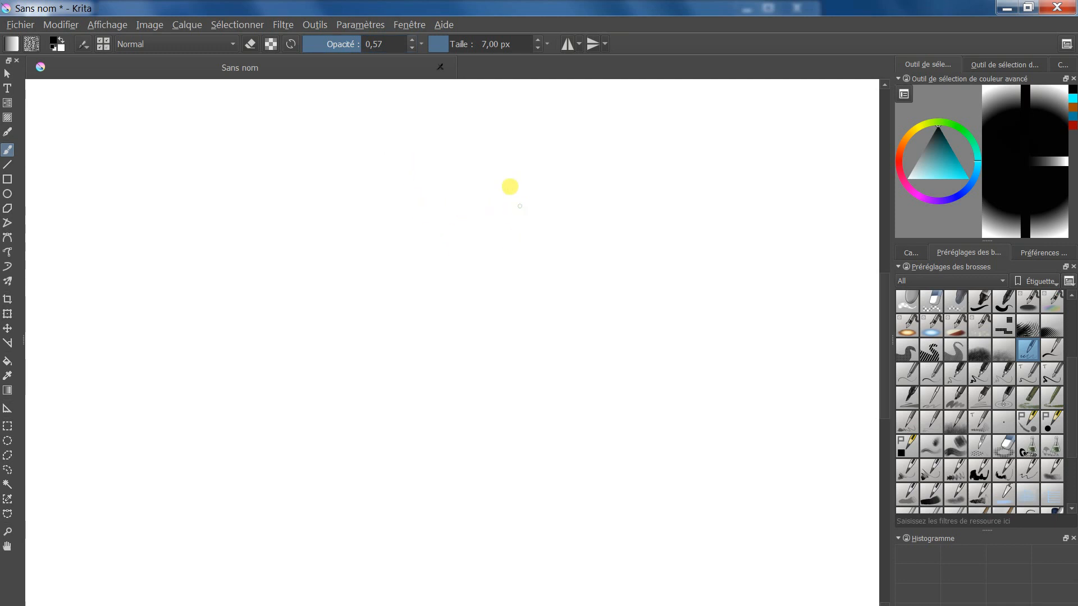
- Sketch a head in black with a cranial circle, vertical centre line, nose oval, jaw outline and one ear
{"action": "mouse_move", "coordinate": [536, 187]}
{"action": "left_mouse_down"}
{"action": "mouse_move", "coordinate": [584, 326]}
{"action": "mouse_move", "coordinate": [563, 181]}
{"action": "mouse_move", "coordinate": [571, 338]}
{"action": "mouse_move", "coordinate": [528, 193]}
{"action": "mouse_move", "coordinate": [583, 326]}
{"action": "mouse_move", "coordinate": [561, 184]}
{"action": "mouse_move", "coordinate": [602, 324]}
{"action": "mouse_move", "coordinate": [501, 208]}
{"action": "mouse_move", "coordinate": [573, 295]}
{"action": "mouse_move", "coordinate": [538, 197]}
{"action": "mouse_move", "coordinate": [538, 332]}
{"action": "mouse_move", "coordinate": [554, 431]}
{"action": "left_mouse_up"}
{"action": "left_click_drag", "start_coordinate": [535, 300], "coordinate": [548, 426]}
{"action": "left_click_drag", "start_coordinate": [546, 351], "coordinate": [530, 345]}
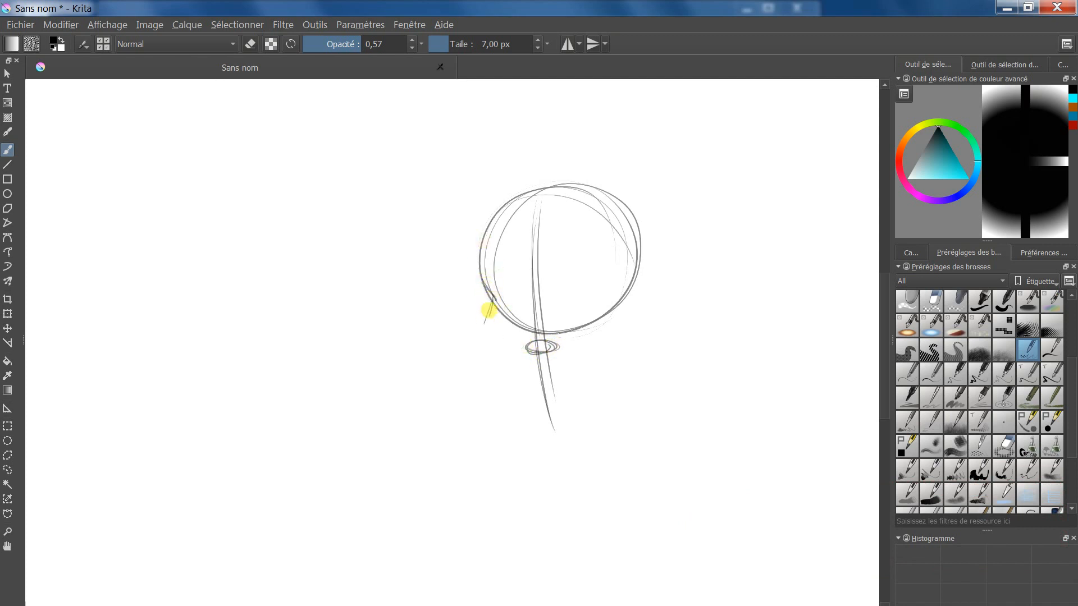
{"action": "left_click_drag", "start_coordinate": [483, 330], "coordinate": [502, 371]}
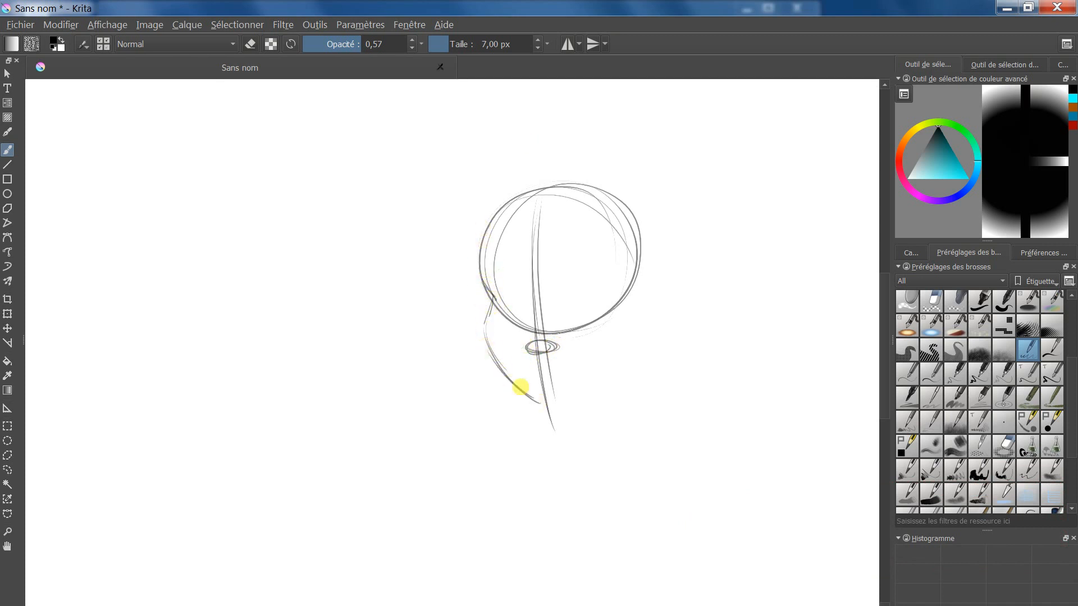
{"action": "mouse_move", "coordinate": [610, 380]}
{"action": "left_mouse_down"}
{"action": "mouse_move", "coordinate": [580, 397]}
{"action": "mouse_move", "coordinate": [623, 358]}
{"action": "left_mouse_up"}
{"action": "left_click_drag", "start_coordinate": [628, 311], "coordinate": [623, 358]}
{"action": "left_click_drag", "start_coordinate": [647, 279], "coordinate": [635, 294]}
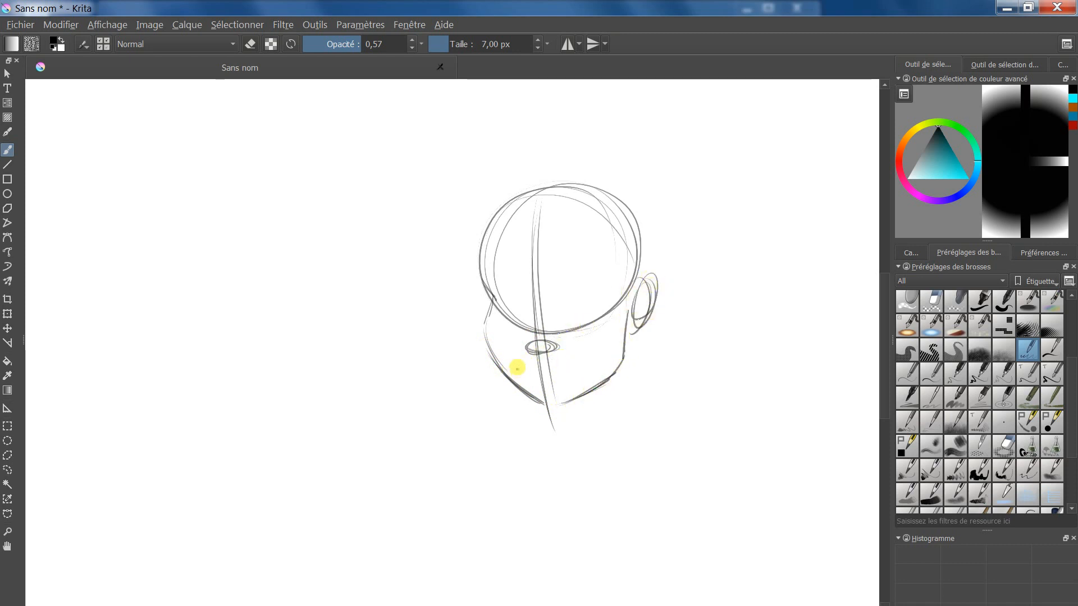
- Sketch smiling lips under the nose oval and darken the nose outline
{"action": "left_click_drag", "start_coordinate": [544, 367], "coordinate": [576, 364]}
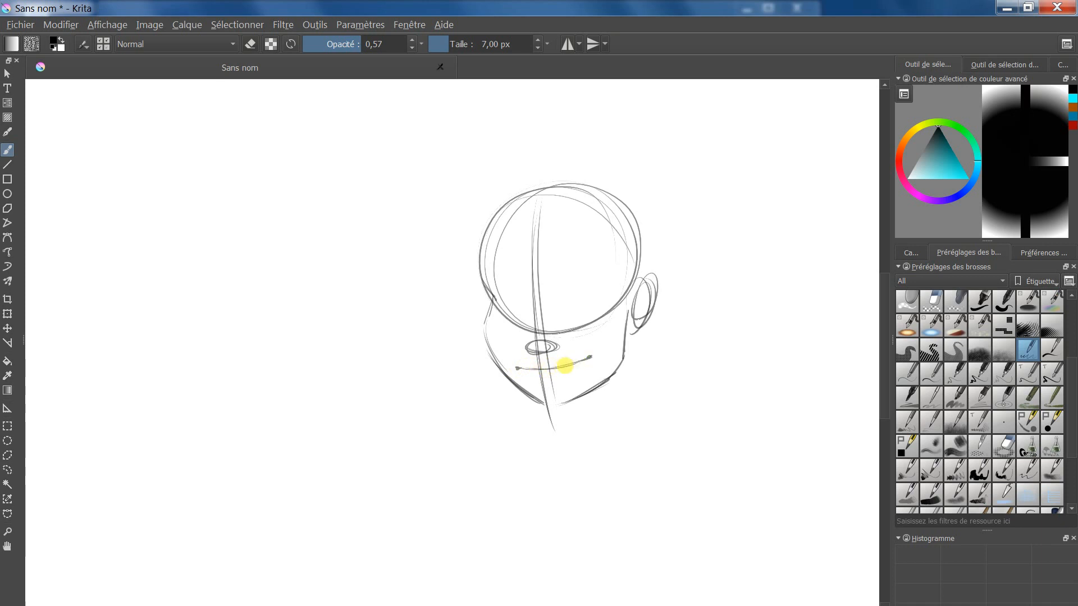
{"action": "left_click_drag", "start_coordinate": [555, 377], "coordinate": [578, 366]}
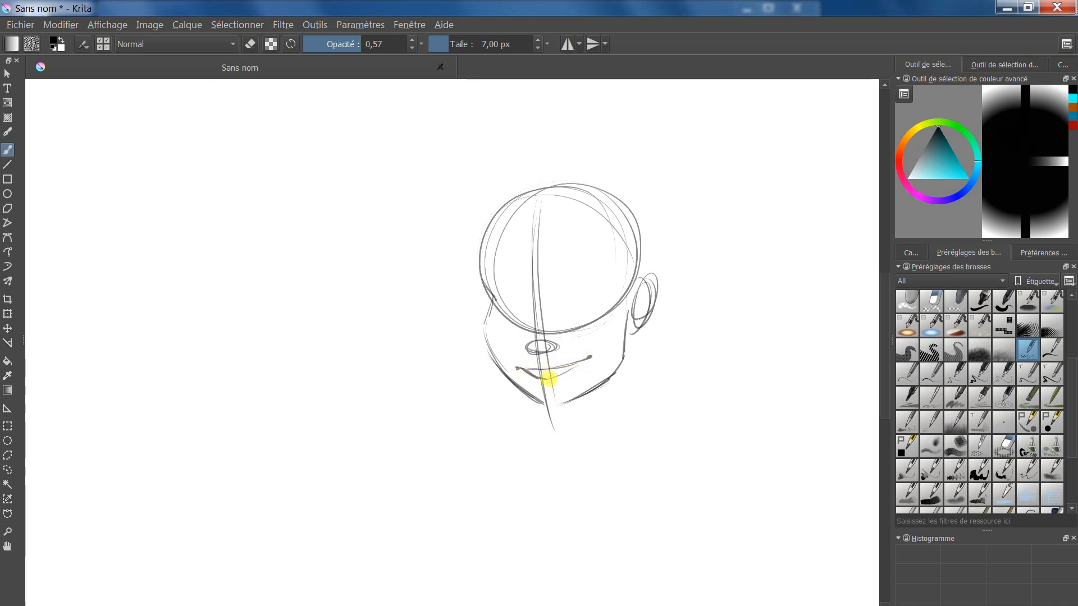
{"action": "mouse_move", "coordinate": [587, 359]}
{"action": "left_mouse_down"}
{"action": "mouse_move", "coordinate": [522, 369]}
{"action": "mouse_move", "coordinate": [587, 360]}
{"action": "left_mouse_up"}
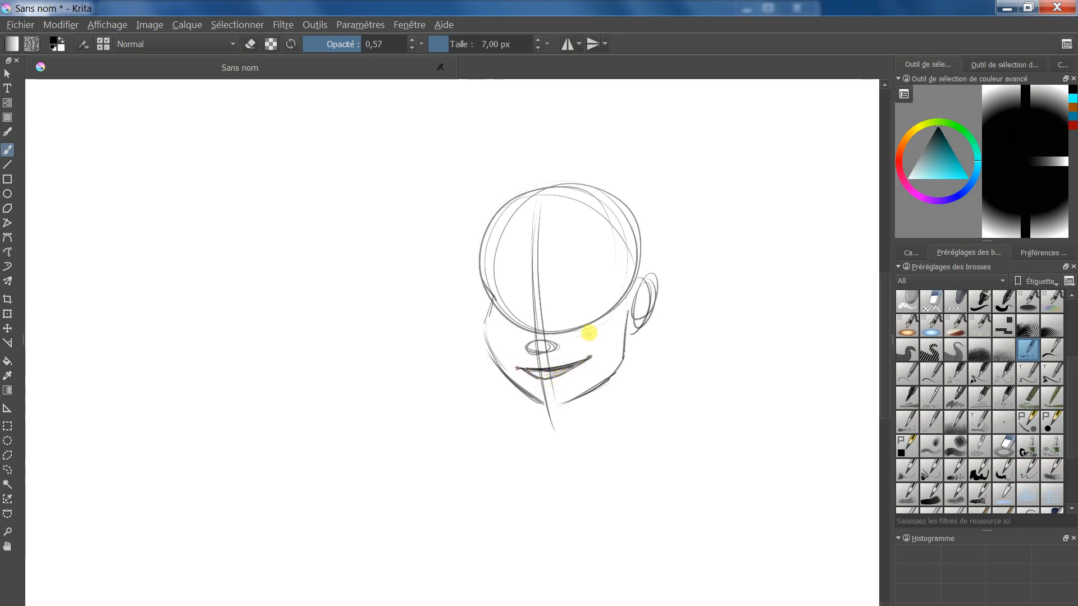
{"action": "left_click_drag", "start_coordinate": [528, 346], "coordinate": [552, 349]}
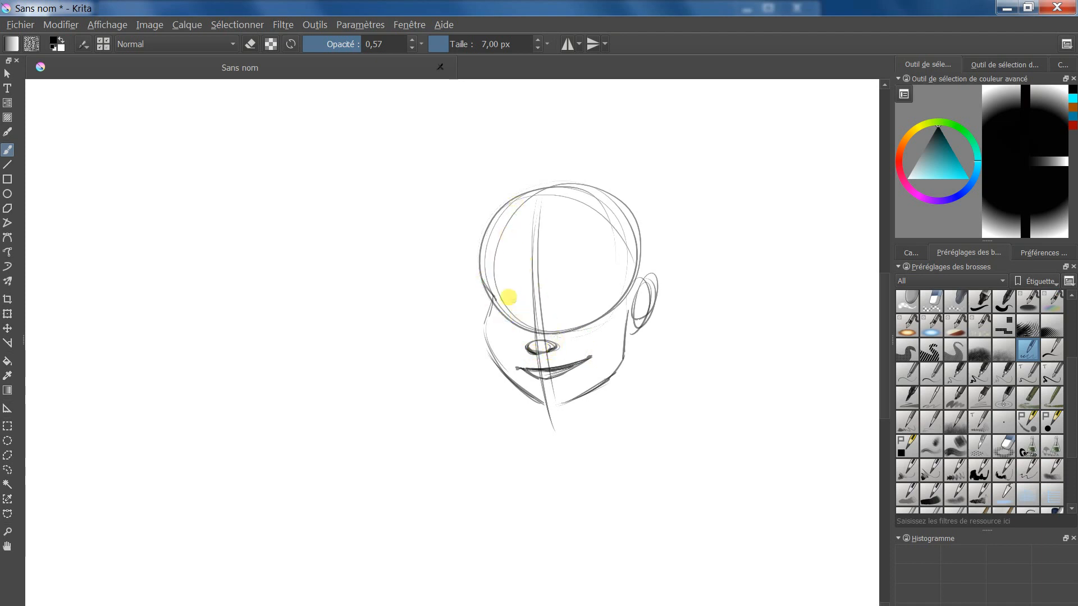
- Draw both round eyes with irises, upper lash lines and arched eyebrows on the sketched face
{"action": "left_click_drag", "start_coordinate": [511, 315], "coordinate": [517, 304]}
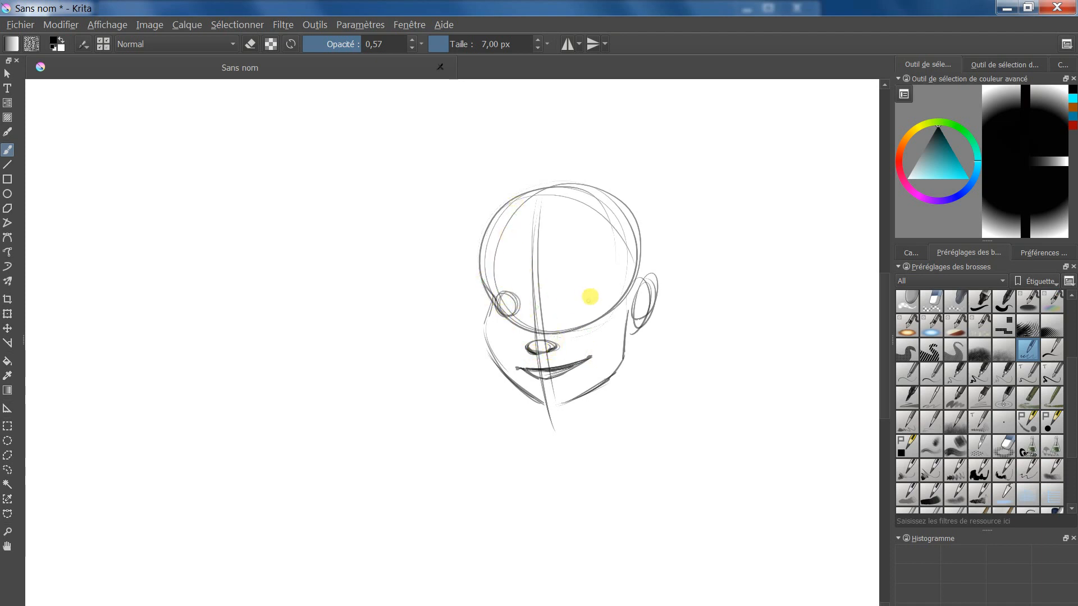
{"action": "left_click_drag", "start_coordinate": [576, 289], "coordinate": [600, 302]}
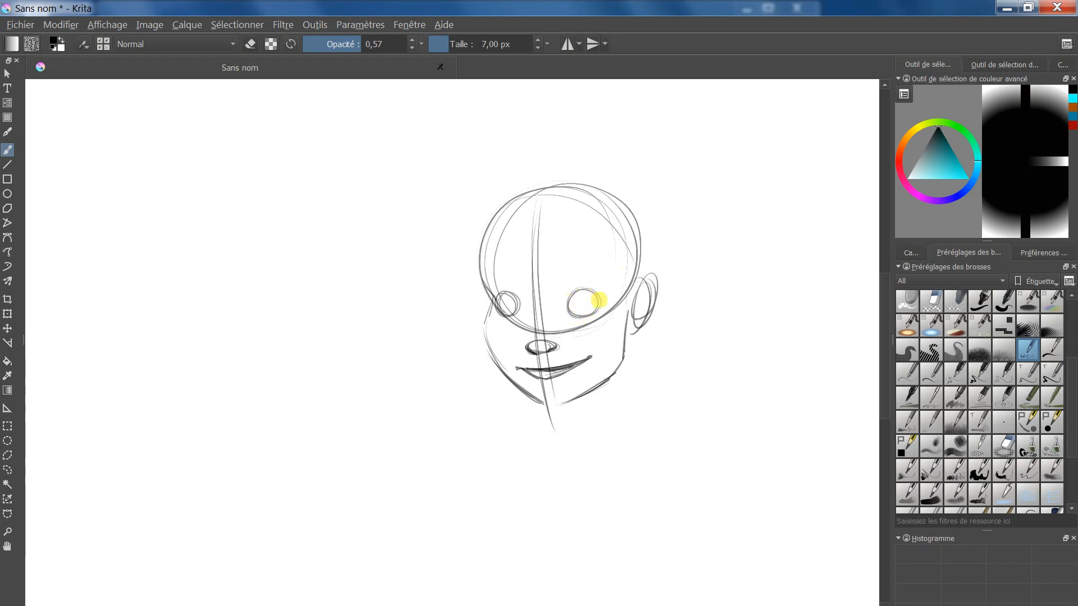
{"action": "mouse_move", "coordinate": [570, 306]}
{"action": "left_mouse_down"}
{"action": "mouse_move", "coordinate": [605, 304]}
{"action": "mouse_move", "coordinate": [588, 305]}
{"action": "left_mouse_up"}
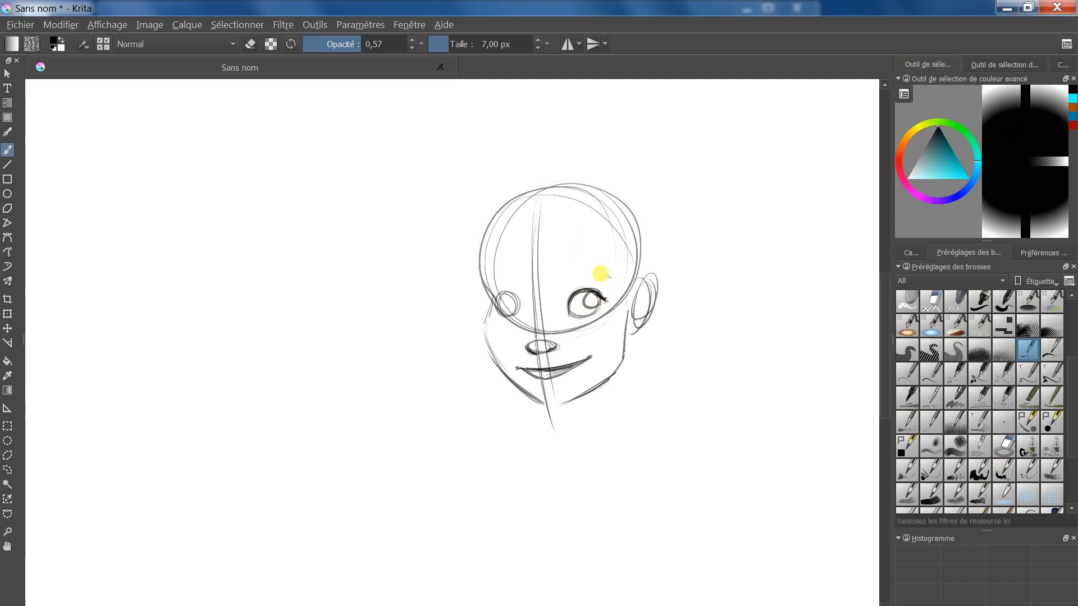
{"action": "left_click_drag", "start_coordinate": [560, 289], "coordinate": [595, 274]}
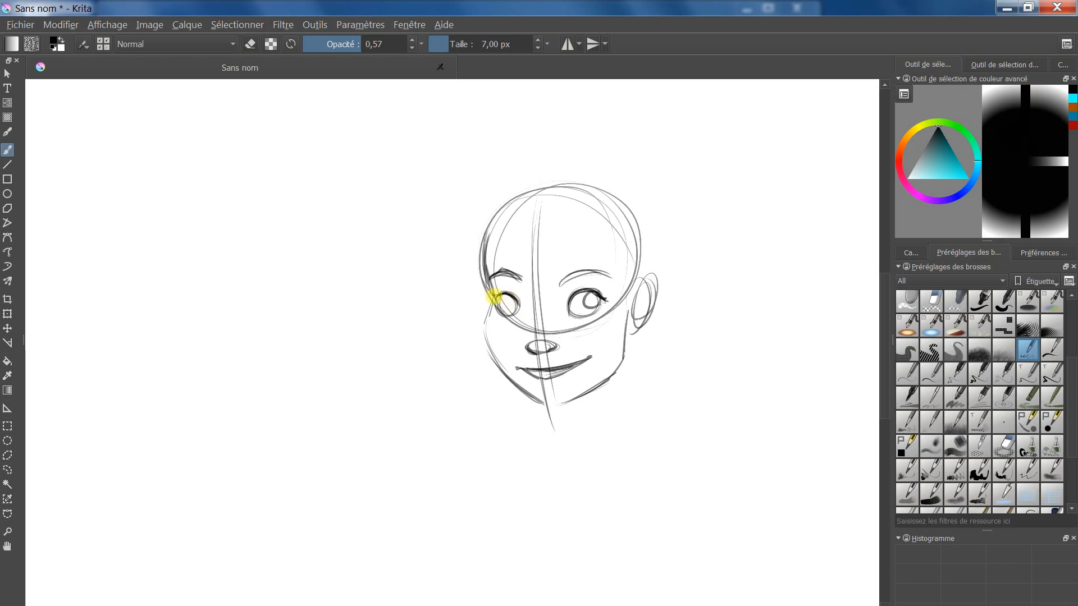
{"action": "left_click_drag", "start_coordinate": [506, 306], "coordinate": [521, 306]}
{"action": "left_click_drag", "start_coordinate": [586, 293], "coordinate": [594, 304]}
- Reinforce the cheek and ear outlines, and draw the neck, sloping shoulders and lower bust line
{"action": "mouse_move", "coordinate": [493, 300]}
{"action": "left_mouse_down"}
{"action": "mouse_move", "coordinate": [527, 392]}
{"action": "mouse_move", "coordinate": [545, 403]}
{"action": "left_mouse_up"}
{"action": "left_click_drag", "start_coordinate": [640, 281], "coordinate": [642, 325]}
{"action": "left_click_drag", "start_coordinate": [535, 333], "coordinate": [531, 339]}
{"action": "left_click_drag", "start_coordinate": [631, 312], "coordinate": [625, 417]}
{"action": "left_click_drag", "start_coordinate": [627, 337], "coordinate": [627, 446]}
{"action": "left_click_drag", "start_coordinate": [544, 404], "coordinate": [550, 475]}
{"action": "left_click_drag", "start_coordinate": [546, 446], "coordinate": [457, 485]}
{"action": "left_click_drag", "start_coordinate": [628, 438], "coordinate": [727, 502]}
{"action": "left_click_drag", "start_coordinate": [684, 522], "coordinate": [608, 544]}
- Sketch the sweeping fringe, side hair and bun on top of the head, and reinforce the chin
{"action": "left_click_drag", "start_coordinate": [477, 221], "coordinate": [581, 276]}
{"action": "left_click_drag", "start_coordinate": [476, 200], "coordinate": [476, 291]}
{"action": "mouse_move", "coordinate": [554, 185]}
{"action": "left_mouse_down"}
{"action": "mouse_move", "coordinate": [648, 149]}
{"action": "mouse_move", "coordinate": [676, 196]}
{"action": "left_mouse_up"}
{"action": "left_click_drag", "start_coordinate": [676, 194], "coordinate": [660, 231]}
{"action": "left_click_drag", "start_coordinate": [610, 188], "coordinate": [664, 261]}
{"action": "mouse_move", "coordinate": [666, 282]}
{"action": "left_mouse_down"}
{"action": "mouse_move", "coordinate": [636, 360]}
{"action": "mouse_move", "coordinate": [632, 333]}
{"action": "left_mouse_up"}
{"action": "left_click_drag", "start_coordinate": [543, 403], "coordinate": [579, 397]}
- Lower the sketch layer's opacity to fade its lines, and select the layer Calque 3
{"action": "left_click", "coordinate": [911, 253]}
{"action": "left_click_drag", "start_coordinate": [1016, 294], "coordinate": [926, 294]}
{"action": "left_click", "coordinate": [949, 309]}
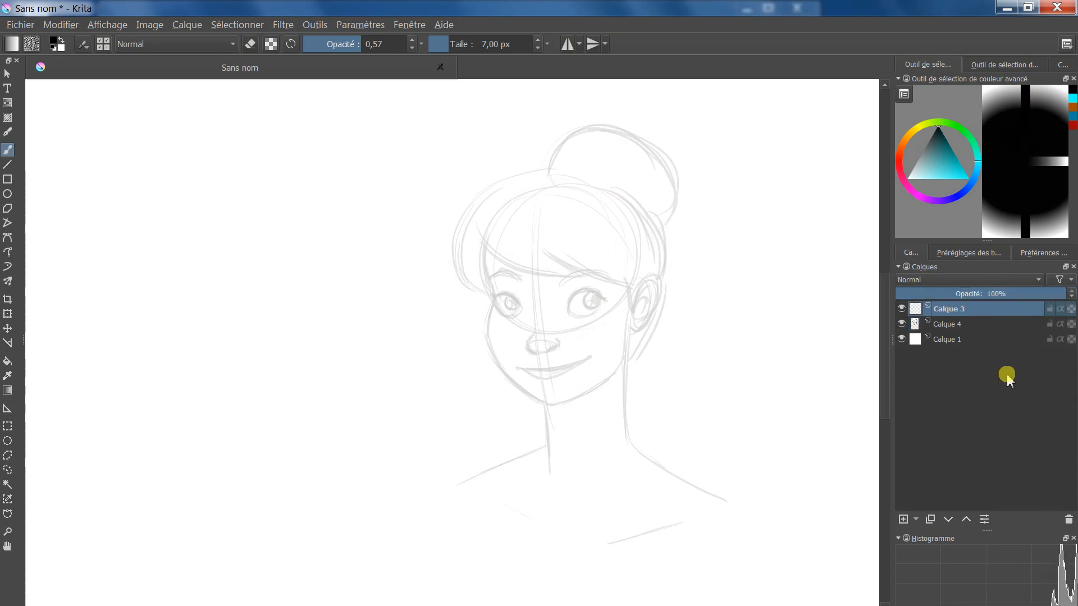
- Pick a golden yellow paint colour, and duplicate Calque 4 with its opacity set to 61 %
{"action": "left_click", "coordinate": [908, 134]}
{"action": "left_click", "coordinate": [937, 175]}
{"action": "left_click", "coordinate": [946, 324]}
{"action": "left_click", "coordinate": [999, 294]}
{"action": "left_click", "coordinate": [930, 519]}
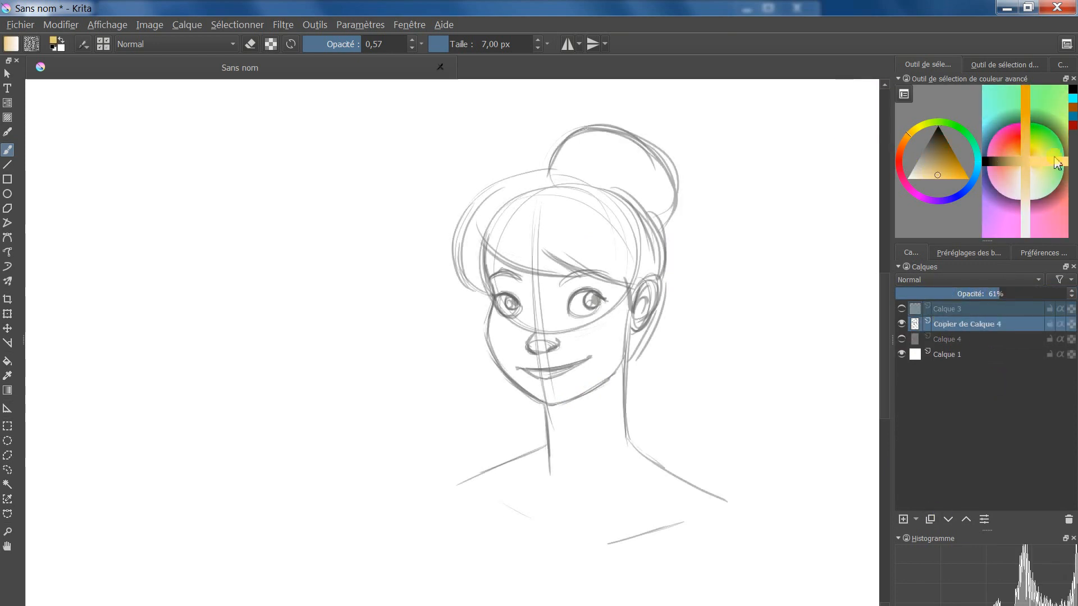
- Adjust the paint shade and test a stroke on the face with a different brush preset
{"action": "left_click", "coordinate": [1023, 162]}
{"action": "left_click", "coordinate": [968, 252]}
{"action": "left_click", "coordinate": [953, 356]}
{"action": "left_click_drag", "start_coordinate": [539, 314], "coordinate": [548, 376]}
- Move Calque 4 to the top of the layer stack and paint the face and neck skin on its copy
{"action": "left_click", "coordinate": [911, 252]}
{"action": "left_click_drag", "start_coordinate": [953, 342], "coordinate": [924, 308]}
{"action": "left_click", "coordinate": [1015, 340]}
{"action": "left_click", "coordinate": [968, 252]}
{"action": "left_click", "coordinate": [907, 324]}
{"action": "mouse_move", "coordinate": [514, 308]}
{"action": "left_mouse_down"}
{"action": "mouse_move", "coordinate": [515, 292]}
{"action": "mouse_move", "coordinate": [567, 409]}
{"action": "mouse_move", "coordinate": [609, 403]}
{"action": "mouse_move", "coordinate": [659, 483]}
{"action": "left_mouse_up"}
- Save the document under the name test
{"action": "key", "text": "ctrl+s"}
{"action": "type", "text": "test"}
{"action": "key", "text": "Return"}
- Paint the upper chest in skin tone, sample that colour, and try a stroke near the shoulder, undoing it
{"action": "mouse_move", "coordinate": [541, 456]}
{"action": "left_mouse_down"}
{"action": "mouse_move", "coordinate": [654, 500]}
{"action": "mouse_move", "coordinate": [605, 519]}
{"action": "left_mouse_up"}
{"action": "left_click", "coordinate": [606, 519], "text": "ctrl"}
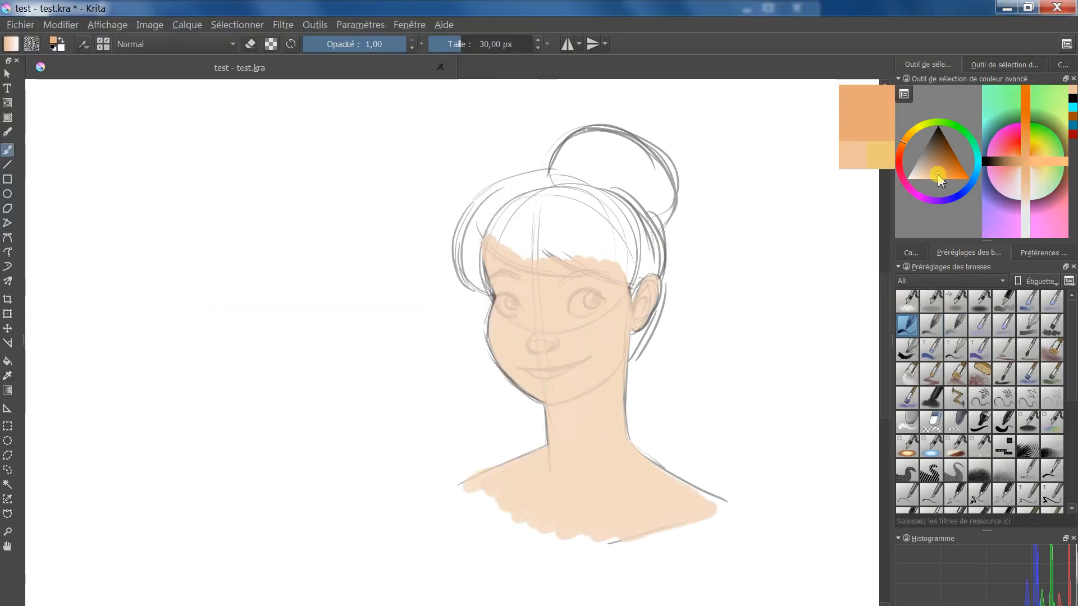
{"action": "left_click", "coordinate": [955, 324]}
{"action": "left_click", "coordinate": [911, 252]}
{"action": "left_click_drag", "start_coordinate": [643, 474], "coordinate": [653, 491]}
{"action": "key", "text": "ctrl+z"}
- Shade the inside of the ear with a brush of about 12,76 px and pick a purple colour for it
{"action": "right_click", "coordinate": [650, 298]}
{"action": "left_click", "coordinate": [733, 176]}
{"action": "left_click", "coordinate": [453, 44]}
{"action": "left_click", "coordinate": [1017, 161]}
{"action": "left_click_drag", "start_coordinate": [645, 287], "coordinate": [640, 316]}
{"action": "left_click", "coordinate": [933, 201]}
{"action": "left_click", "coordinate": [940, 172]}
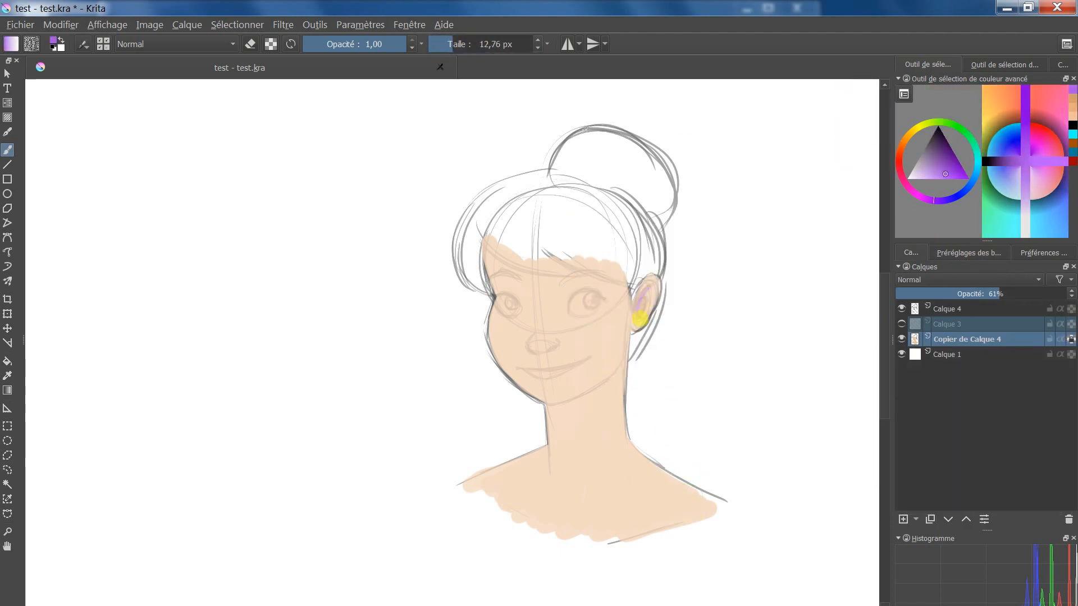
- Sample the ear shading, try it on the neck, and paint under the jaw with an orange-brown and a smaller brush
{"action": "left_click", "coordinate": [650, 306], "text": "ctrl"}
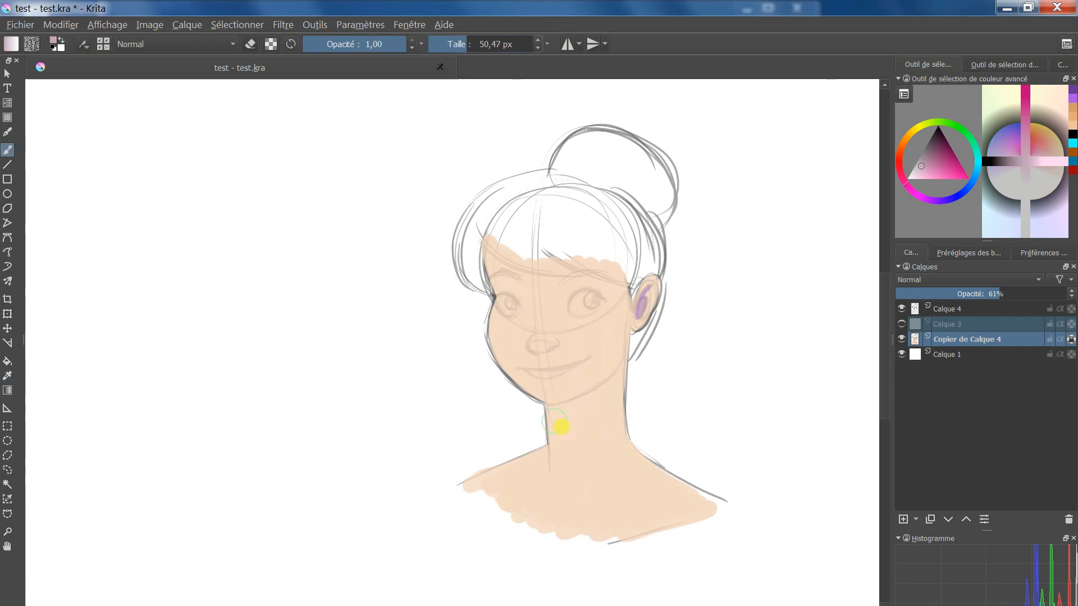
{"action": "left_click_drag", "start_coordinate": [560, 426], "coordinate": [618, 387]}
{"action": "left_click", "coordinate": [906, 142]}
{"action": "left_click", "coordinate": [936, 174]}
{"action": "left_click", "coordinate": [7, 150]}
{"action": "left_click_drag", "start_coordinate": [440, 43], "coordinate": [449, 43]}
{"action": "left_click_drag", "start_coordinate": [555, 418], "coordinate": [564, 413]}
- Shade the inside of the ear in brown and paint a wide shadow on the neck beneath the jaw
{"action": "left_click", "coordinate": [934, 163]}
{"action": "left_click_drag", "start_coordinate": [648, 291], "coordinate": [640, 317]}
{"action": "left_click", "coordinate": [943, 158]}
{"action": "left_click_drag", "start_coordinate": [453, 45], "coordinate": [461, 46]}
{"action": "left_click", "coordinate": [966, 253]}
{"action": "mouse_move", "coordinate": [550, 416]}
{"action": "left_mouse_down"}
{"action": "mouse_move", "coordinate": [613, 383]}
{"action": "mouse_move", "coordinate": [557, 422]}
{"action": "mouse_move", "coordinate": [621, 393]}
{"action": "left_mouse_up"}
- Sample the neck's colour with the colour picker, switch to the neighbouring 42 px brush preset, and undo the last stroke
{"action": "left_click", "coordinate": [7, 375]}
{"action": "left_click", "coordinate": [612, 413]}
{"action": "left_click", "coordinate": [955, 326]}
{"action": "left_click", "coordinate": [930, 328]}
{"action": "left_click", "coordinate": [7, 376]}
{"action": "key", "text": "b"}
{"action": "key", "text": "ctrl+z"}
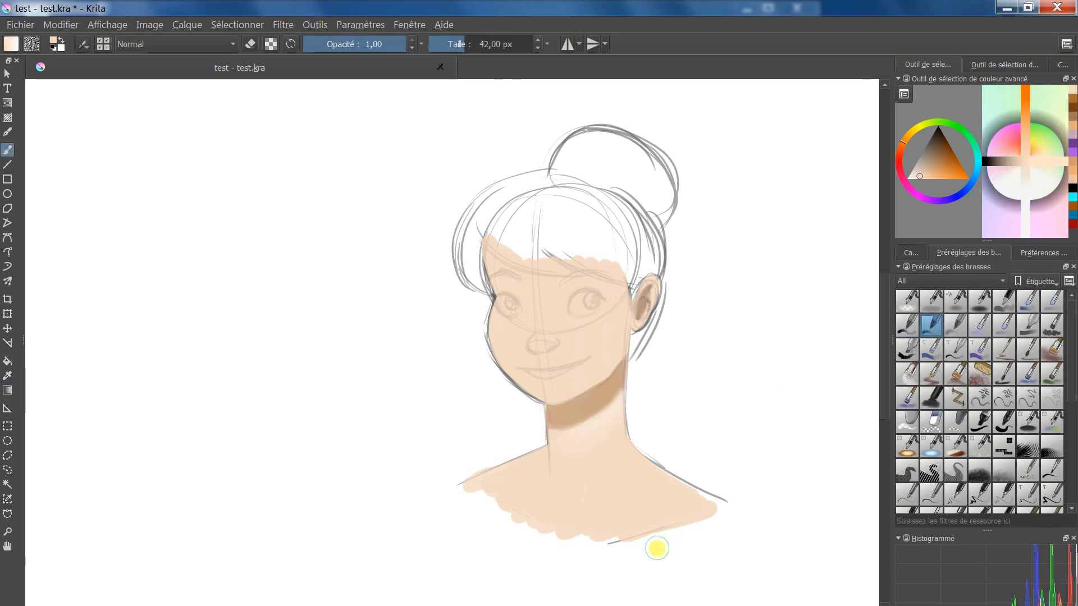
- Raise the skin layer's opacity, and paint over the neck shadow with a colour sampled from the neck
{"action": "left_click", "coordinate": [910, 252]}
{"action": "left_click_drag", "start_coordinate": [999, 294], "coordinate": [1065, 294]}
{"action": "left_click", "coordinate": [610, 429], "text": "ctrl"}
{"action": "left_click_drag", "start_coordinate": [622, 387], "coordinate": [561, 418]}
- Blend the shading inside the ear and along the jaw shadow using two different ink brush presets
{"action": "left_click", "coordinate": [968, 253]}
{"action": "left_click", "coordinate": [907, 325]}
{"action": "left_click", "coordinate": [955, 326]}
{"action": "left_click_drag", "start_coordinate": [650, 287], "coordinate": [640, 319]}
{"action": "mouse_move", "coordinate": [620, 376]}
{"action": "left_mouse_down"}
{"action": "mouse_move", "coordinate": [603, 404]}
{"action": "mouse_move", "coordinate": [553, 424]}
{"action": "left_mouse_up"}
- Shade around both eyes and from the mouth down to the neck with a new colour and resized brush
{"action": "left_click", "coordinate": [935, 167]}
{"action": "left_click", "coordinate": [449, 44]}
{"action": "left_click", "coordinate": [458, 45]}
{"action": "mouse_move", "coordinate": [571, 298]}
{"action": "left_mouse_down"}
{"action": "mouse_move", "coordinate": [562, 178]}
{"action": "mouse_move", "coordinate": [605, 294]}
{"action": "left_mouse_up"}
{"action": "left_click_drag", "start_coordinate": [498, 291], "coordinate": [520, 299]}
{"action": "left_click_drag", "start_coordinate": [532, 375], "coordinate": [560, 460]}
- Deepen the shadow beneath the chin with a warmer hue and a smaller brush
{"action": "left_click", "coordinate": [910, 176]}
{"action": "left_click", "coordinate": [906, 326]}
{"action": "left_click", "coordinate": [449, 44]}
{"action": "left_click_drag", "start_coordinate": [618, 385], "coordinate": [624, 391]}
{"action": "key", "text": "plus"}
{"action": "mouse_move", "coordinate": [561, 404]}
{"action": "left_mouse_down"}
{"action": "mouse_move", "coordinate": [581, 414]}
{"action": "mouse_move", "coordinate": [555, 397]}
{"action": "mouse_move", "coordinate": [562, 422]}
{"action": "left_mouse_up"}
- Paint the eyebrow and upper lash line of the eye nearest the ear in dark brown with a fine brush
{"action": "left_click", "coordinate": [943, 140]}
{"action": "left_click", "coordinate": [440, 44]}
{"action": "left_click_drag", "start_coordinate": [669, 393], "coordinate": [652, 413]}
{"action": "left_click_drag", "start_coordinate": [659, 390], "coordinate": [691, 387]}
{"action": "left_click_drag", "start_coordinate": [659, 424], "coordinate": [704, 401]}
- Sample skin shades from the nose and ear, and paint shading around the mouth and nose
{"action": "key", "text": "p"}
{"action": "left_click", "coordinate": [634, 471]}
{"action": "left_click", "coordinate": [764, 405]}
{"action": "key", "text": "b"}
{"action": "left_click_drag", "start_coordinate": [582, 498], "coordinate": [652, 507]}
{"action": "left_click_drag", "start_coordinate": [643, 459], "coordinate": [598, 474]}
- Shade the side of the face and the areas beneath both eyes
{"action": "left_click_drag", "start_coordinate": [728, 418], "coordinate": [748, 491]}
{"action": "left_click_drag", "start_coordinate": [572, 464], "coordinate": [600, 462]}
{"action": "left_click_drag", "start_coordinate": [665, 451], "coordinate": [726, 447]}
{"action": "left_click_drag", "start_coordinate": [567, 443], "coordinate": [608, 447]}
- Paint darker skin shading inside the ear
{"action": "left_click_drag", "start_coordinate": [820, 551], "coordinate": [807, 494]}
{"action": "left_click_drag", "start_coordinate": [776, 401], "coordinate": [758, 432]}
- Add a new layer and paint the lips crimson with a brush of about 3.5 px, with a lighter pink highlight on the lower lip
{"action": "left_click", "coordinate": [901, 177]}
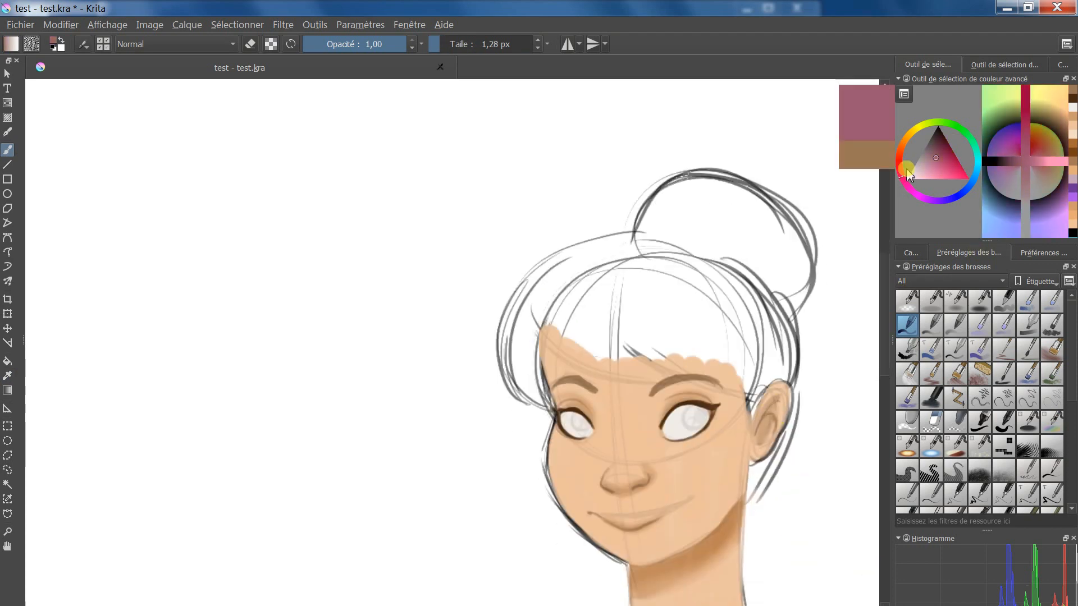
{"action": "left_click", "coordinate": [950, 155]}
{"action": "left_click", "coordinate": [911, 253]}
{"action": "left_click", "coordinate": [902, 519]}
{"action": "left_click_drag", "start_coordinate": [593, 514], "coordinate": [605, 516]}
{"action": "left_click", "coordinate": [444, 44]}
{"action": "mouse_move", "coordinate": [589, 513]}
{"action": "left_mouse_down"}
{"action": "mouse_move", "coordinate": [626, 519]}
{"action": "mouse_move", "coordinate": [692, 498]}
{"action": "left_mouse_up"}
{"action": "mouse_move", "coordinate": [590, 513]}
{"action": "left_mouse_down"}
{"action": "mouse_move", "coordinate": [671, 512]}
{"action": "mouse_move", "coordinate": [637, 525]}
{"action": "left_mouse_up"}
{"action": "left_click", "coordinate": [955, 166]}
{"action": "left_click", "coordinate": [931, 165]}
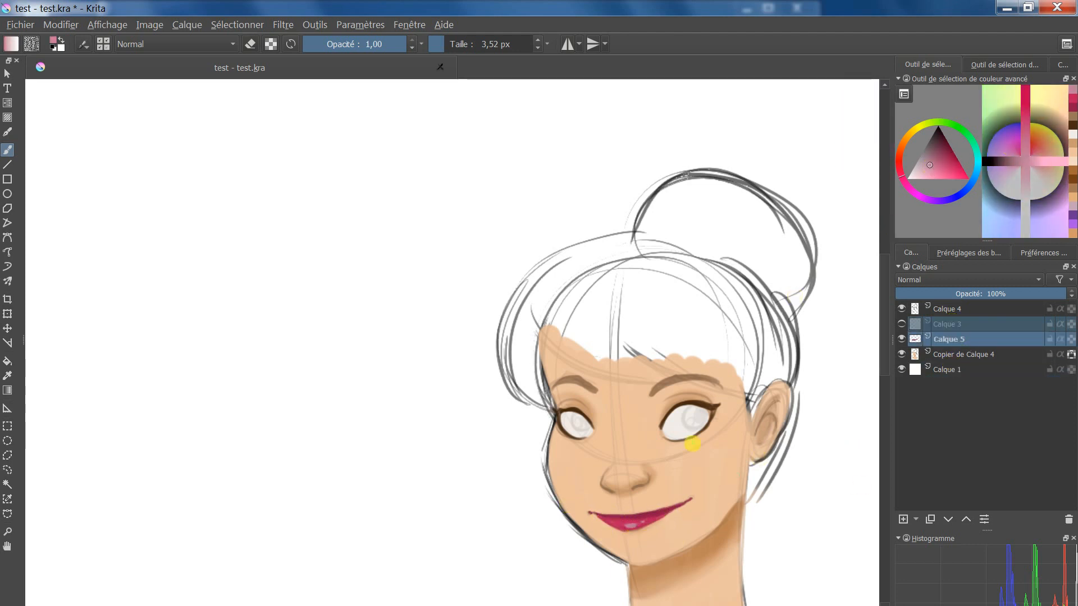
- Sample the lip colour, add a new layer and block in the fringe and the crown of the hair
{"action": "left_click", "coordinate": [7, 375]}
{"action": "left_click", "coordinate": [667, 508]}
{"action": "left_click", "coordinate": [902, 519]}
{"action": "key", "text": "b"}
{"action": "mouse_move", "coordinate": [547, 298]}
{"action": "left_mouse_down"}
{"action": "mouse_move", "coordinate": [631, 356]}
{"action": "mouse_move", "coordinate": [630, 332]}
{"action": "mouse_move", "coordinate": [745, 197]}
{"action": "mouse_move", "coordinate": [561, 294]}
{"action": "left_mouse_up"}
{"action": "key", "text": "bracketleft"}
{"action": "mouse_move", "coordinate": [630, 240]}
{"action": "left_mouse_down"}
{"action": "mouse_move", "coordinate": [514, 378]}
{"action": "mouse_move", "coordinate": [546, 342]}
{"action": "mouse_move", "coordinate": [539, 385]}
{"action": "mouse_move", "coordinate": [525, 338]}
{"action": "mouse_move", "coordinate": [654, 365]}
{"action": "mouse_move", "coordinate": [786, 329]}
{"action": "mouse_move", "coordinate": [788, 376]}
{"action": "left_mouse_up"}
- Fill the bun and the hair behind the ear with the same dark rose colour
{"action": "mouse_move", "coordinate": [444, 43]}
{"action": "left_mouse_down"}
{"action": "mouse_move", "coordinate": [432, 66]}
{"action": "mouse_move", "coordinate": [529, 56]}
{"action": "left_mouse_up"}
{"action": "left_click_drag", "start_coordinate": [629, 229], "coordinate": [675, 165]}
{"action": "left_click_drag", "start_coordinate": [815, 256], "coordinate": [805, 321]}
{"action": "mouse_move", "coordinate": [750, 428]}
{"action": "left_mouse_down"}
{"action": "mouse_move", "coordinate": [762, 389]}
{"action": "mouse_move", "coordinate": [788, 387]}
{"action": "left_mouse_up"}
{"action": "left_click_drag", "start_coordinate": [796, 320], "coordinate": [747, 500]}
{"action": "left_click_drag", "start_coordinate": [789, 446], "coordinate": [771, 384]}
- Clean up the hair's edges around the bun and the ear with an eraser brush
{"action": "left_click", "coordinate": [968, 253]}
{"action": "mouse_move", "coordinate": [762, 465]}
{"action": "left_mouse_down"}
{"action": "mouse_move", "coordinate": [751, 490]}
{"action": "mouse_move", "coordinate": [780, 466]}
{"action": "left_mouse_up"}
{"action": "left_click", "coordinate": [907, 422]}
{"action": "left_click_drag", "start_coordinate": [686, 162], "coordinate": [630, 195]}
{"action": "left_click_drag", "start_coordinate": [824, 269], "coordinate": [803, 327]}
{"action": "left_click_drag", "start_coordinate": [756, 456], "coordinate": [779, 431]}
- Paint both eyebrows in the hair colour with a fine brush of about 7 px
{"action": "left_click", "coordinate": [907, 326]}
{"action": "left_click", "coordinate": [441, 44]}
{"action": "left_click_drag", "start_coordinate": [651, 395], "coordinate": [684, 377]}
{"action": "left_click_drag", "start_coordinate": [596, 391], "coordinate": [572, 378]}
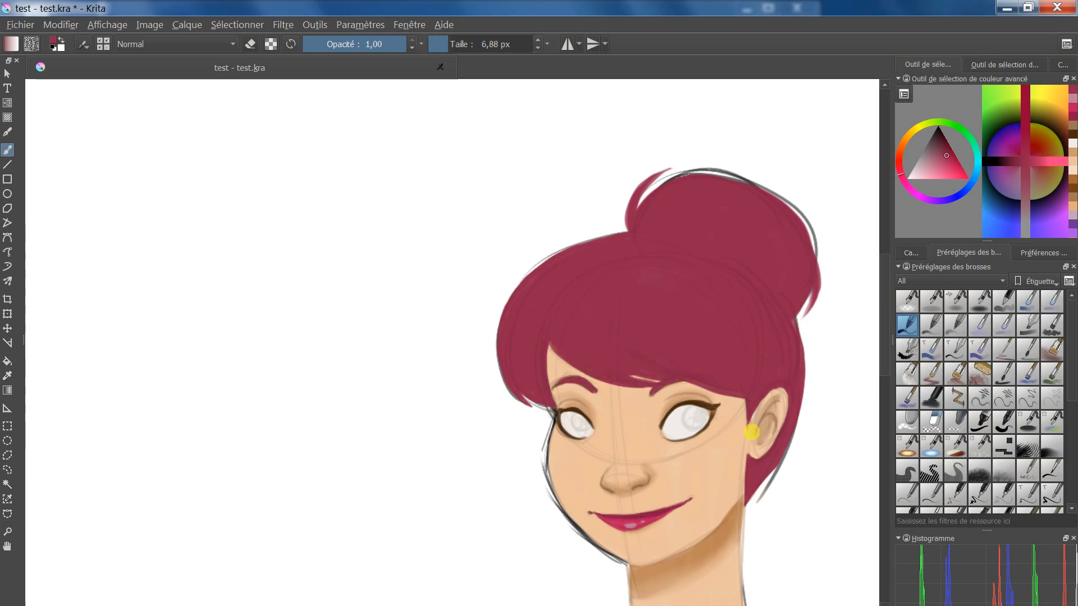
- Paint lighter pink strands along the outer side and through the fringe on the hair layer
{"action": "key", "text": "p"}
{"action": "left_click", "coordinate": [673, 362]}
{"action": "key", "text": "b"}
{"action": "left_click", "coordinate": [911, 252]}
{"action": "left_click", "coordinate": [997, 340]}
{"action": "left_click", "coordinate": [463, 44]}
{"action": "left_click_drag", "start_coordinate": [561, 269], "coordinate": [531, 401]}
{"action": "left_click", "coordinate": [447, 44]}
{"action": "left_click_drag", "start_coordinate": [547, 303], "coordinate": [594, 250]}
{"action": "left_click_drag", "start_coordinate": [557, 331], "coordinate": [606, 381]}
{"action": "left_click_drag", "start_coordinate": [563, 308], "coordinate": [596, 368]}
- Sample the hair's base shade and refine the strands running from the fringe towards the bun
{"action": "key", "text": "x"}
{"action": "key", "text": "p"}
{"action": "left_click", "coordinate": [608, 325]}
{"action": "key", "text": "b"}
{"action": "left_click_drag", "start_coordinate": [566, 292], "coordinate": [656, 196]}
{"action": "key", "text": "x"}
- Paint darker and lighter curved strands in the bun with a 27 px textured brush and shades sampled from the hair
{"action": "left_click", "coordinate": [968, 253]}
{"action": "left_click", "coordinate": [1027, 349]}
{"action": "left_click", "coordinate": [646, 287], "text": "ctrl"}
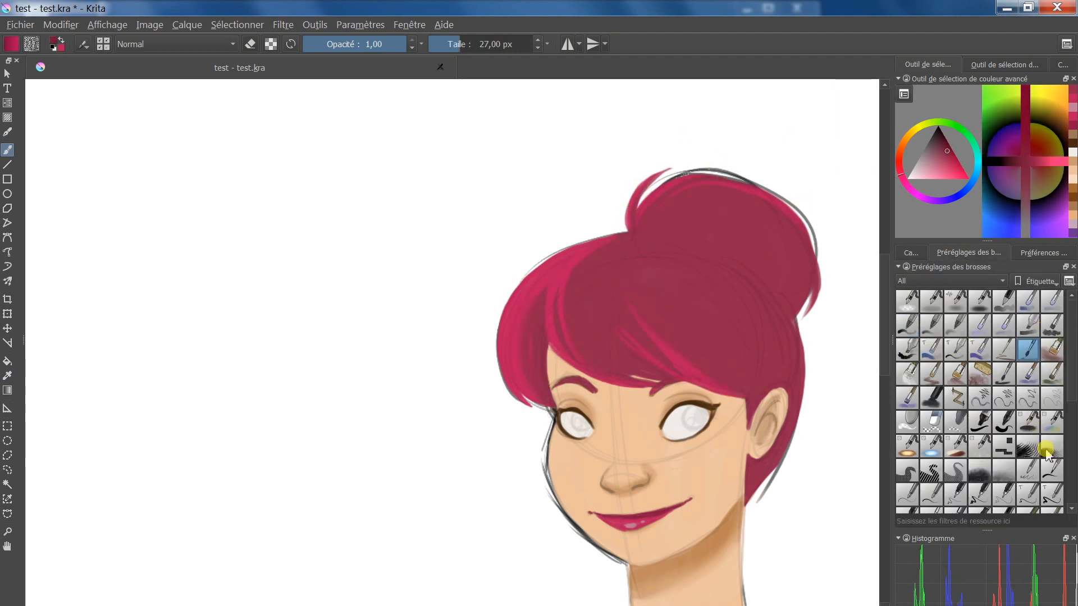
{"action": "scroll", "coordinate": [979, 404], "scroll_direction": "down", "scroll_amount": 3}
{"action": "left_click", "coordinate": [931, 469]}
{"action": "scroll", "coordinate": [933, 470], "scroll_direction": "up", "scroll_amount": 3}
{"action": "left_click", "coordinate": [1003, 373]}
{"action": "left_click", "coordinate": [817, 292], "text": "ctrl"}
{"action": "left_click", "coordinate": [809, 283], "text": "ctrl"}
{"action": "mouse_move", "coordinate": [777, 283]}
{"action": "left_mouse_down"}
{"action": "mouse_move", "coordinate": [738, 258]}
{"action": "mouse_move", "coordinate": [794, 219]}
{"action": "left_mouse_up"}
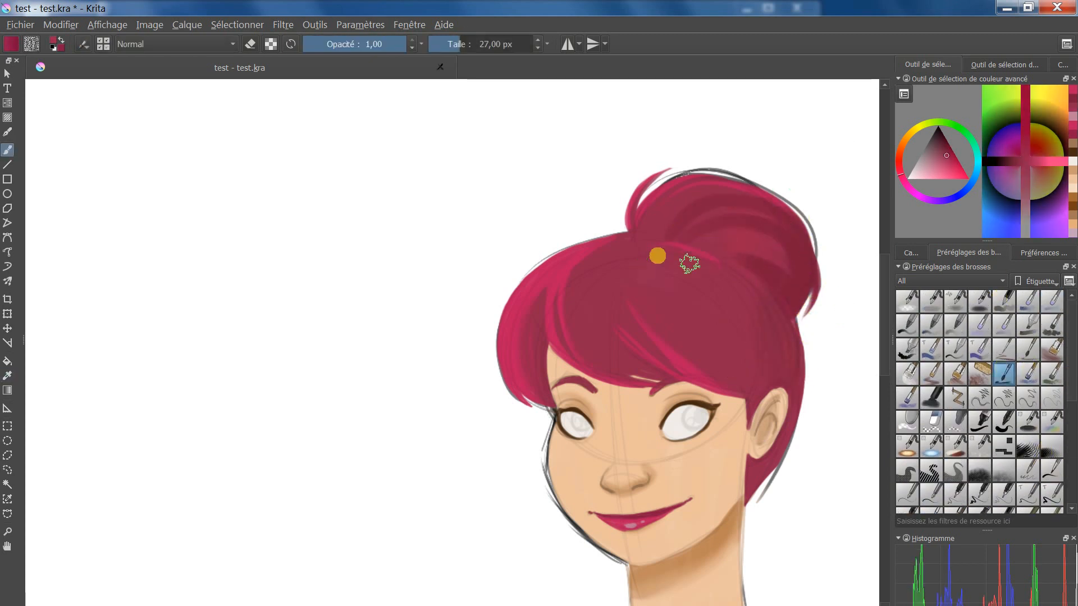
- Add a new layer and paint both irises teal with a basic brush of about 9 px
{"action": "left_click", "coordinate": [977, 156]}
{"action": "left_click", "coordinate": [911, 253]}
{"action": "left_click", "coordinate": [906, 522]}
{"action": "left_click", "coordinate": [968, 253]}
{"action": "left_click", "coordinate": [907, 326]}
{"action": "left_click_drag", "start_coordinate": [691, 409], "coordinate": [698, 424]}
{"action": "left_click_drag", "start_coordinate": [578, 418], "coordinate": [584, 431]}
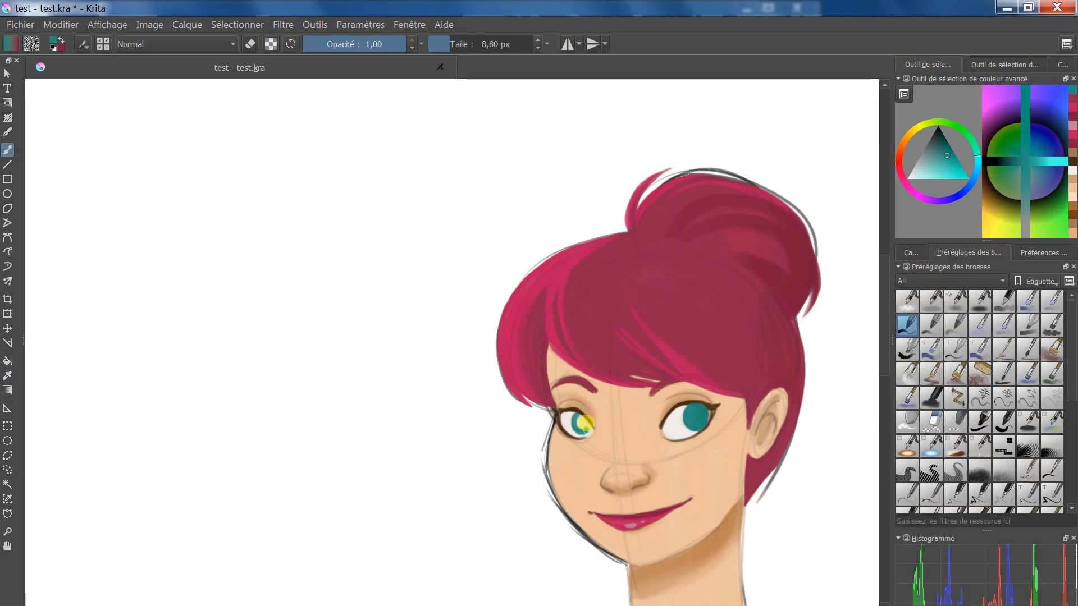
- Darken the upper part and centre of both irises with a deeper teal
{"action": "left_click", "coordinate": [942, 143]}
{"action": "left_click_drag", "start_coordinate": [686, 408], "coordinate": [705, 412]}
{"action": "left_click_drag", "start_coordinate": [574, 418], "coordinate": [587, 428]}
- Add small white highlights to both eyes and erase the iris paint overlapping the upper eyelids
{"action": "left_click", "coordinate": [907, 178]}
{"action": "left_click", "coordinate": [438, 47]}
{"action": "left_click", "coordinate": [693, 417]}
{"action": "left_click", "coordinate": [577, 424]}
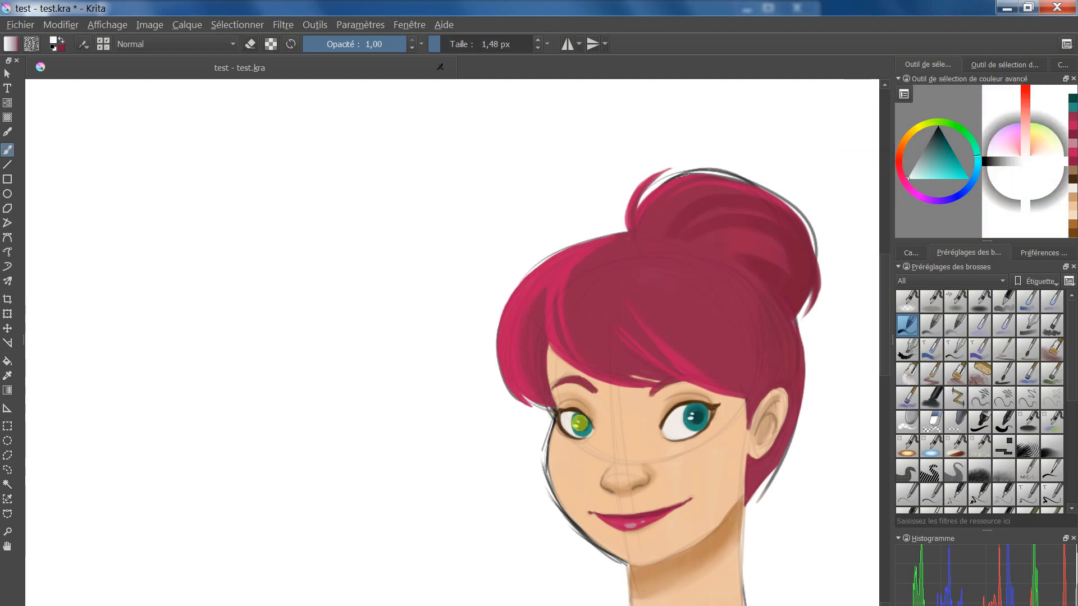
{"action": "left_click", "coordinate": [907, 420]}
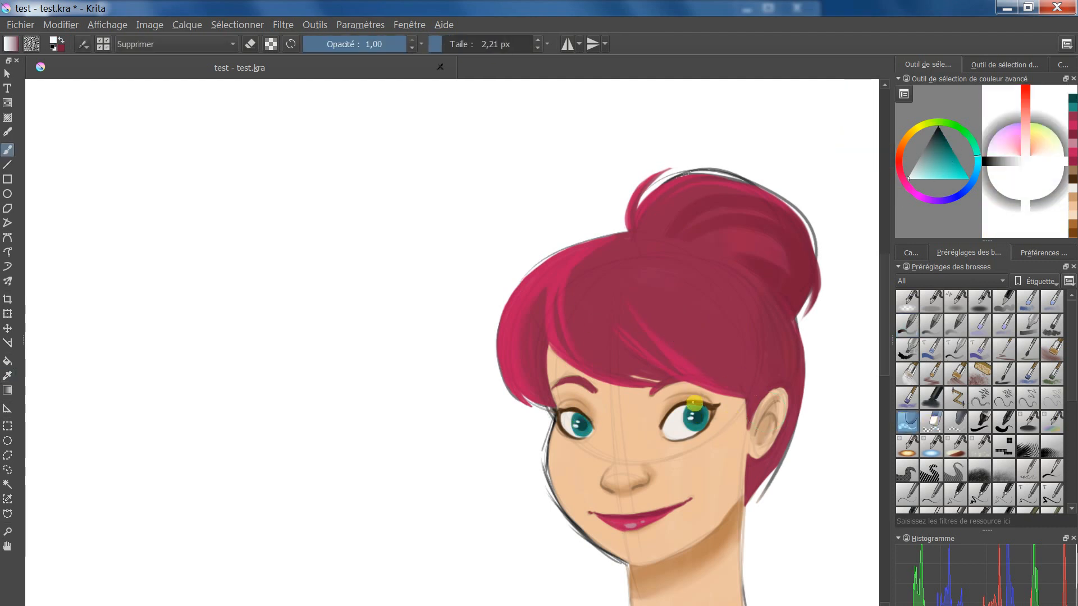
{"action": "left_click_drag", "start_coordinate": [576, 411], "coordinate": [503, 387]}
- Paint soft red blush on both cheeks on a new layer
{"action": "left_click", "coordinate": [899, 168]}
{"action": "left_click", "coordinate": [963, 168]}
{"action": "left_click", "coordinate": [911, 253]}
{"action": "left_click", "coordinate": [968, 253]}
{"action": "left_click", "coordinate": [955, 326]}
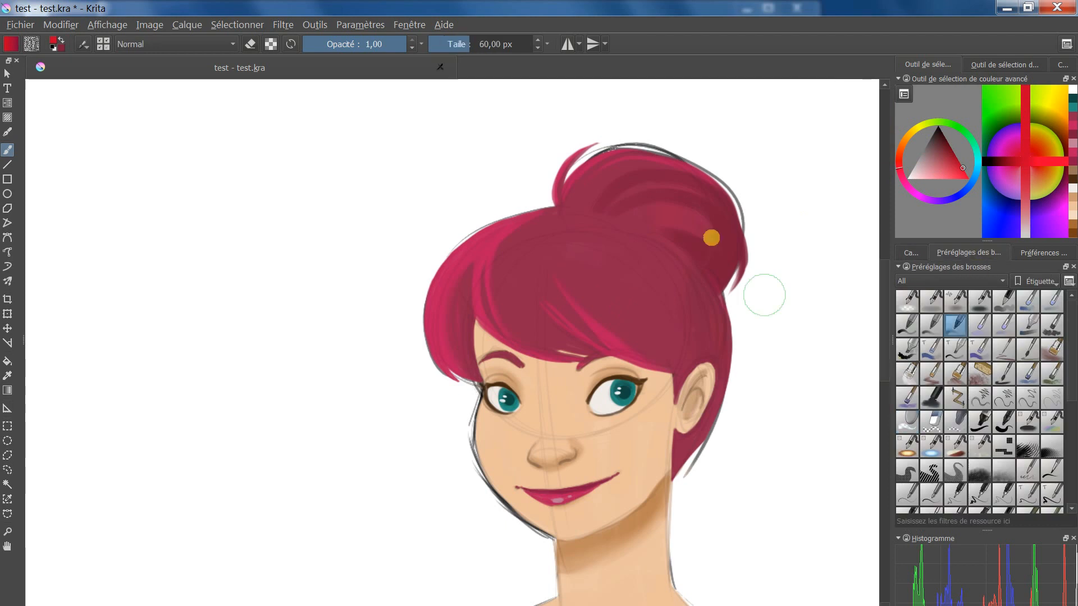
{"action": "left_click", "coordinate": [482, 45]}
{"action": "left_click_drag", "start_coordinate": [643, 436], "coordinate": [646, 422]}
{"action": "left_click_drag", "start_coordinate": [490, 432], "coordinate": [486, 443]}
- Reduce the blush layer's opacity and erase the blush outside the face with an eraser of about 40 px
{"action": "left_click", "coordinate": [910, 253]}
{"action": "left_click", "coordinate": [969, 294]}
{"action": "left_click", "coordinate": [968, 253]}
{"action": "left_click", "coordinate": [907, 421]}
{"action": "left_click", "coordinate": [466, 45]}
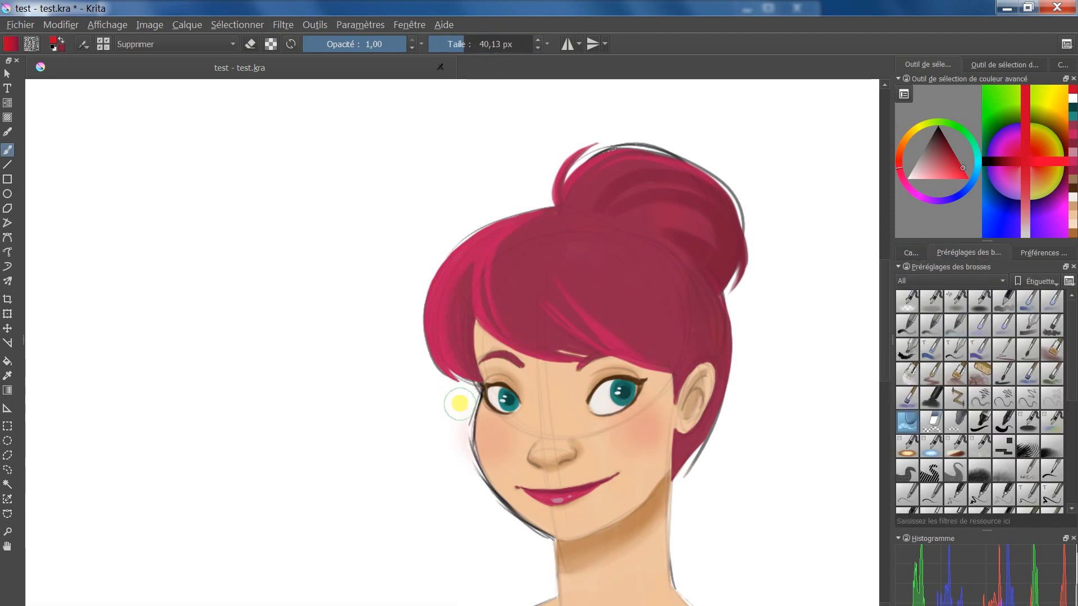
- Hide the Calque 4 sketch layer and erase stray outlines around the face, jaw and neck on the Copier de Calque 4 layer
{"action": "left_click", "coordinate": [911, 253]}
{"action": "left_click", "coordinate": [902, 309]}
{"action": "left_click", "coordinate": [954, 401]}
{"action": "mouse_move", "coordinate": [467, 405]}
{"action": "left_mouse_down"}
{"action": "mouse_move", "coordinate": [508, 517]}
{"action": "mouse_move", "coordinate": [544, 538]}
{"action": "left_mouse_up"}
{"action": "left_click", "coordinate": [445, 45]}
{"action": "left_click_drag", "start_coordinate": [685, 477], "coordinate": [698, 450]}
{"action": "left_click_drag", "start_coordinate": [551, 564], "coordinate": [620, 532]}
{"action": "left_click_drag", "start_coordinate": [775, 475], "coordinate": [784, 560]}
- Add a new layer above Calque 3 and outline the face from temple to jaw in a crimson sampled from the hair
{"action": "left_click", "coordinate": [826, 298], "text": "ctrl"}
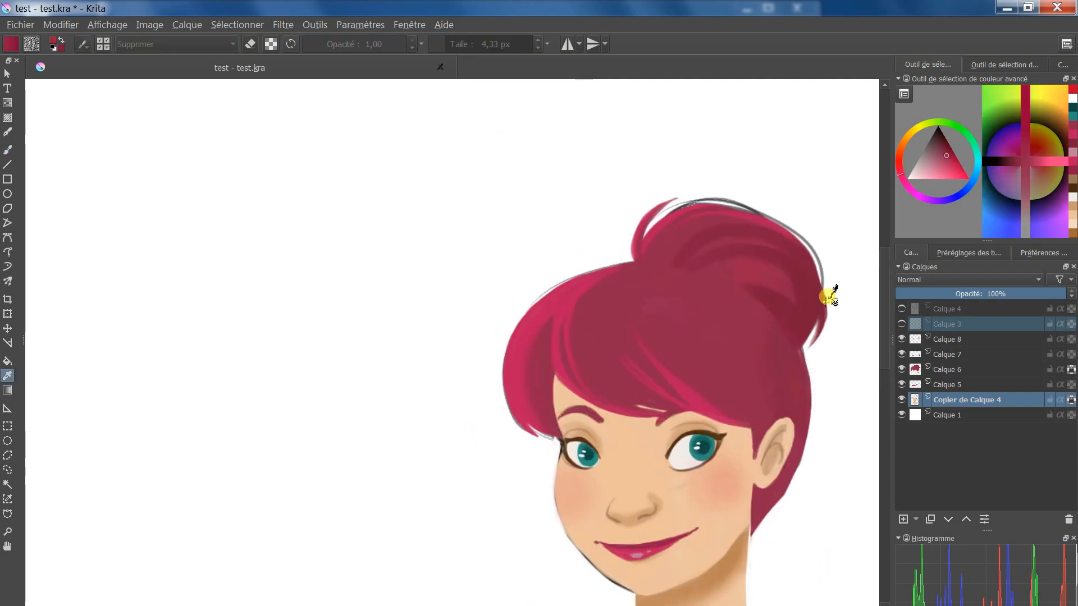
{"action": "left_click", "coordinate": [968, 252]}
{"action": "left_click", "coordinate": [907, 326]}
{"action": "left_click", "coordinate": [447, 45]}
{"action": "left_click", "coordinate": [911, 253]}
{"action": "left_click", "coordinate": [948, 325]}
{"action": "left_click", "coordinate": [903, 520]}
{"action": "left_click", "coordinate": [443, 44]}
{"action": "left_click_drag", "start_coordinate": [560, 449], "coordinate": [556, 508]}
{"action": "left_click", "coordinate": [594, 395], "text": "ctrl"}
{"action": "left_click", "coordinate": [562, 303], "text": "ctrl"}
{"action": "key", "text": "ctrl+z"}
{"action": "mouse_move", "coordinate": [560, 454]}
{"action": "left_mouse_down"}
{"action": "mouse_move", "coordinate": [464, 337]}
{"action": "mouse_move", "coordinate": [480, 464]}
{"action": "mouse_move", "coordinate": [588, 535]}
{"action": "mouse_move", "coordinate": [731, 439]}
{"action": "left_mouse_up"}
- Draw crimson contour lines around the nose, ear, neck and shoulder with a fine brush of about 4 px
{"action": "scroll", "coordinate": [464, 344], "scroll_direction": "up", "scroll_amount": 2}
{"action": "scroll", "coordinate": [466, 347], "scroll_direction": "down", "scroll_amount": 1}
{"action": "mouse_move", "coordinate": [540, 401]}
{"action": "left_mouse_down"}
{"action": "mouse_move", "coordinate": [531, 423]}
{"action": "mouse_move", "coordinate": [599, 410]}
{"action": "left_mouse_up"}
{"action": "left_click_drag", "start_coordinate": [766, 314], "coordinate": [754, 384]}
{"action": "mouse_move", "coordinate": [726, 448]}
{"action": "left_mouse_down"}
{"action": "mouse_move", "coordinate": [717, 598]}
{"action": "mouse_move", "coordinate": [732, 481]}
{"action": "left_mouse_up"}
{"action": "left_click", "coordinate": [444, 44]}
{"action": "left_click_drag", "start_coordinate": [735, 397], "coordinate": [731, 548]}
{"action": "left_click_drag", "start_coordinate": [729, 471], "coordinate": [745, 581]}
{"action": "mouse_move", "coordinate": [654, 545]}
{"action": "left_mouse_down"}
{"action": "mouse_move", "coordinate": [769, 445]}
{"action": "mouse_move", "coordinate": [651, 550]}
{"action": "left_mouse_up"}
- Paint thin light-pink highlight strands along the fringe and front locks of the hair
{"action": "left_click_drag", "start_coordinate": [410, 123], "coordinate": [373, 282]}
{"action": "left_click", "coordinate": [945, 179]}
{"action": "left_click_drag", "start_coordinate": [382, 151], "coordinate": [405, 313]}
{"action": "left_click_drag", "start_coordinate": [380, 257], "coordinate": [431, 317]}
{"action": "mouse_move", "coordinate": [487, 203]}
{"action": "left_mouse_down"}
{"action": "mouse_move", "coordinate": [447, 319]}
{"action": "mouse_move", "coordinate": [474, 361]}
{"action": "left_mouse_up"}
{"action": "left_click_drag", "start_coordinate": [533, 270], "coordinate": [461, 241]}
{"action": "left_click_drag", "start_coordinate": [494, 169], "coordinate": [572, 352]}
{"action": "left_click_drag", "start_coordinate": [452, 218], "coordinate": [568, 355]}
- Sample the cheek's skin tone and paint light touches around the nose with a brush of about 21 px
{"action": "left_click", "coordinate": [7, 375]}
{"action": "left_click", "coordinate": [569, 487]}
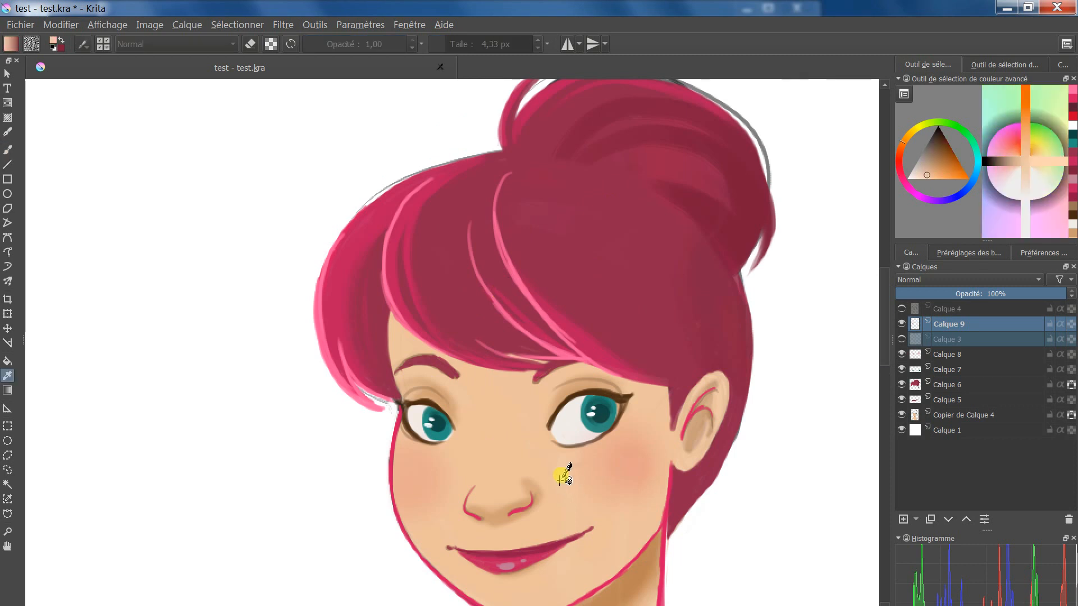
{"action": "left_click", "coordinate": [968, 253]}
{"action": "left_click", "coordinate": [955, 326]}
{"action": "left_click", "coordinate": [457, 43]}
{"action": "mouse_move", "coordinate": [546, 476]}
{"action": "left_mouse_down"}
{"action": "mouse_move", "coordinate": [514, 489]}
{"action": "mouse_move", "coordinate": [520, 431]}
{"action": "left_mouse_up"}
{"action": "left_click", "coordinate": [913, 175]}
{"action": "left_click", "coordinate": [907, 325]}
{"action": "left_click", "coordinate": [458, 43]}
{"action": "left_click", "coordinate": [937, 175]}
{"action": "left_click", "coordinate": [927, 179]}
{"action": "left_click_drag", "start_coordinate": [484, 501], "coordinate": [469, 486]}
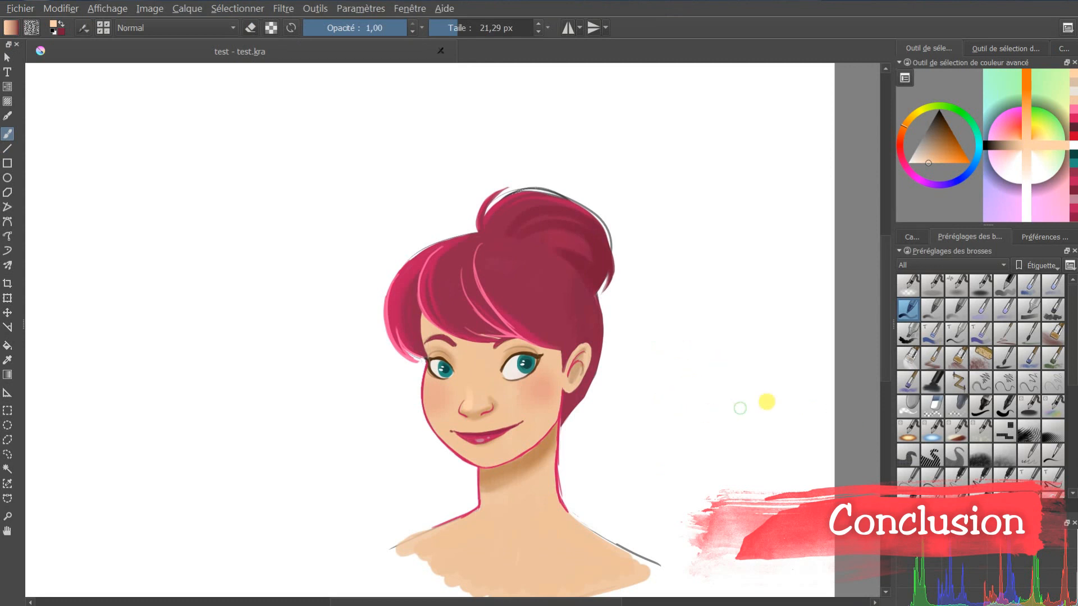
- Sample the skin colour from the chest and set the brush size to about 53 px
{"action": "mouse_move", "coordinate": [887, 311]}
{"action": "left_mouse_down"}
{"action": "mouse_move", "coordinate": [895, 339]}
{"action": "mouse_move", "coordinate": [892, 327]}
{"action": "left_mouse_up"}
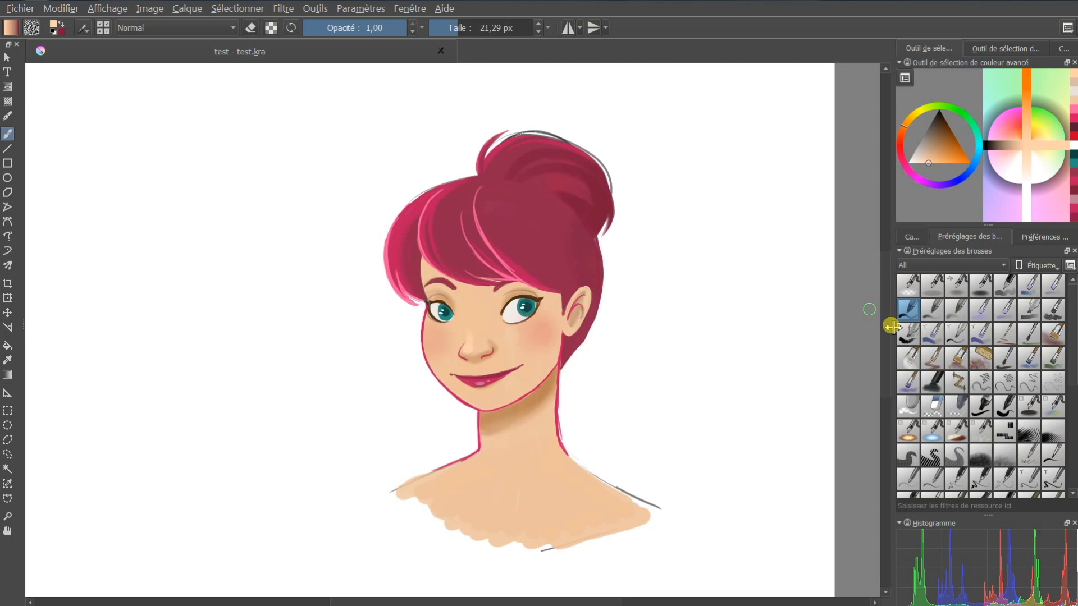
{"action": "key", "text": "bracketright"}
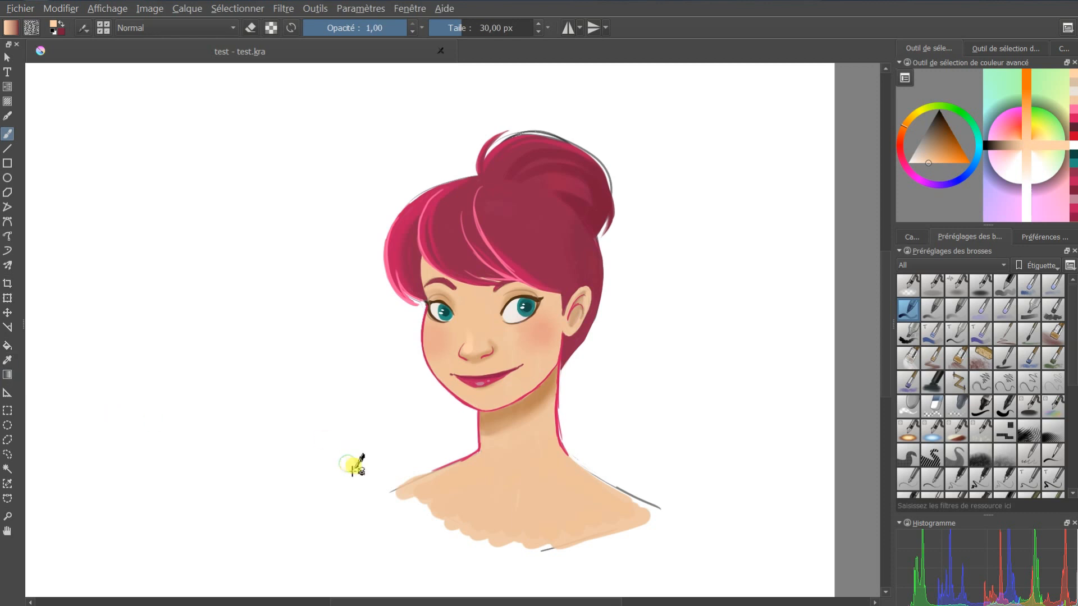
{"action": "key", "text": "p"}
{"action": "left_click", "coordinate": [506, 479]}
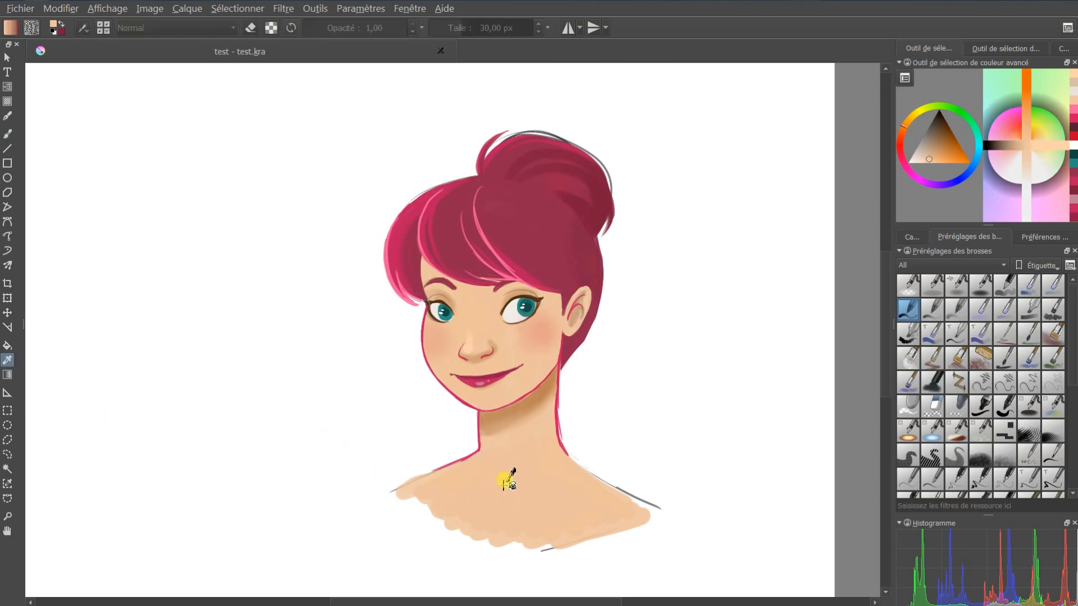
{"action": "key", "text": "b"}
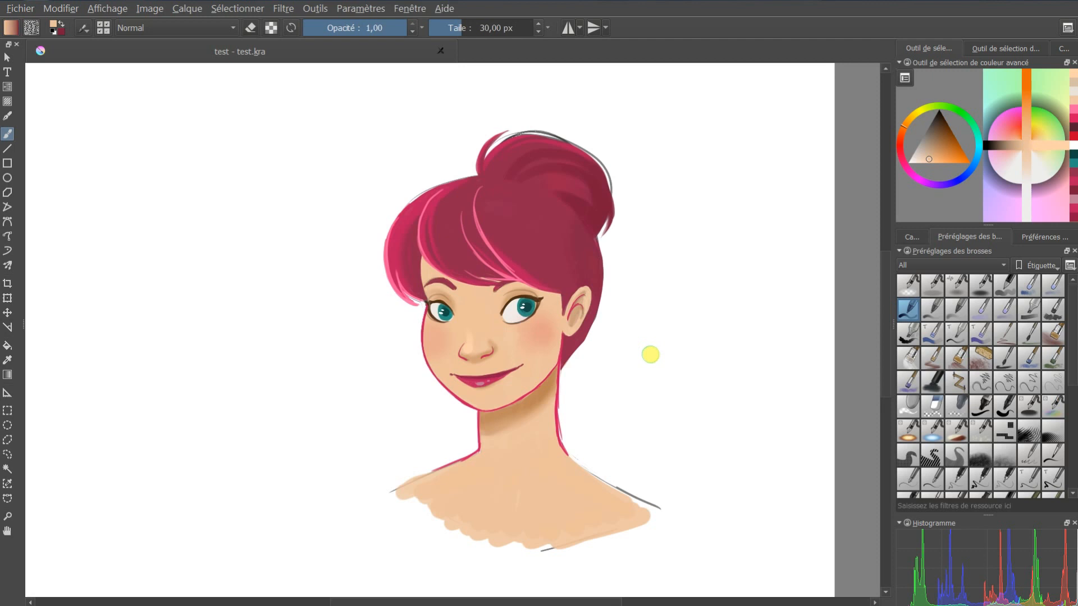
{"action": "left_click", "coordinate": [909, 236]}
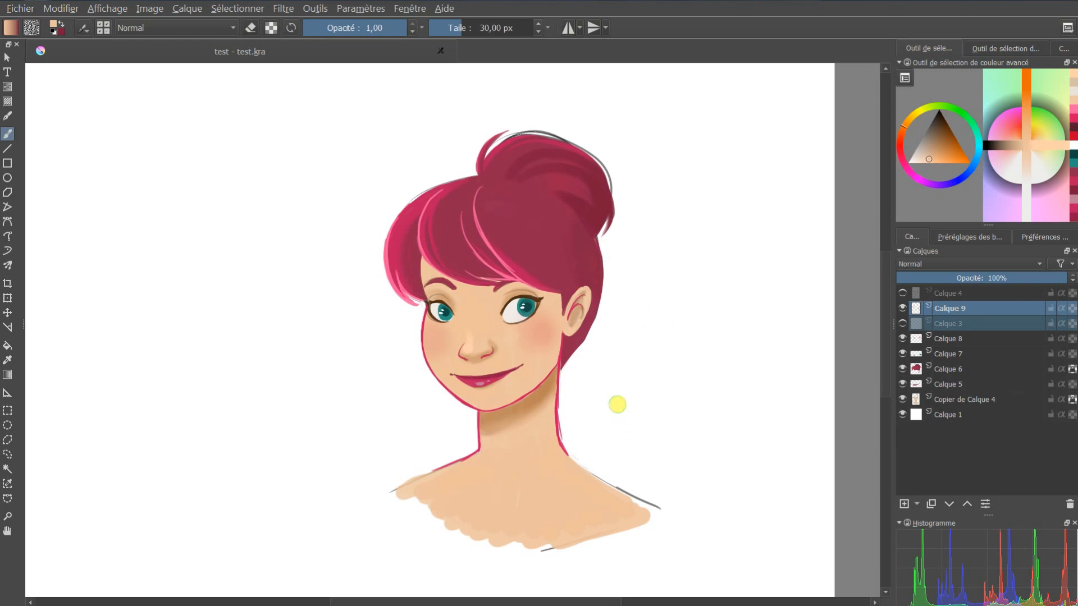
{"action": "left_click", "coordinate": [960, 238]}
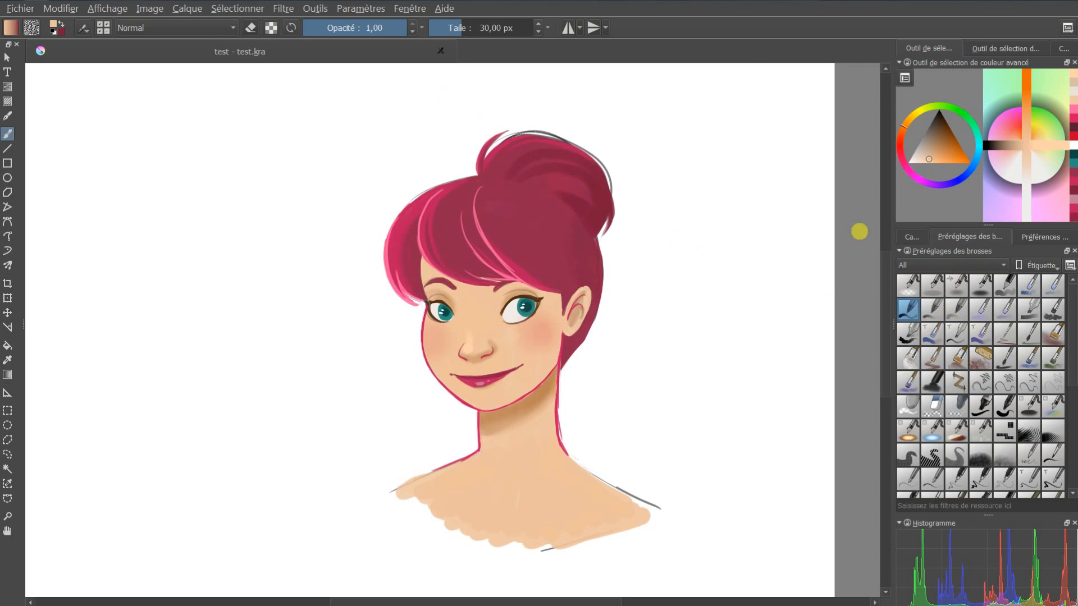
{"action": "mouse_move", "coordinate": [481, 31]}
{"action": "left_mouse_down"}
{"action": "mouse_move", "coordinate": [464, 34]}
{"action": "mouse_move", "coordinate": [493, 29]}
{"action": "left_mouse_up"}
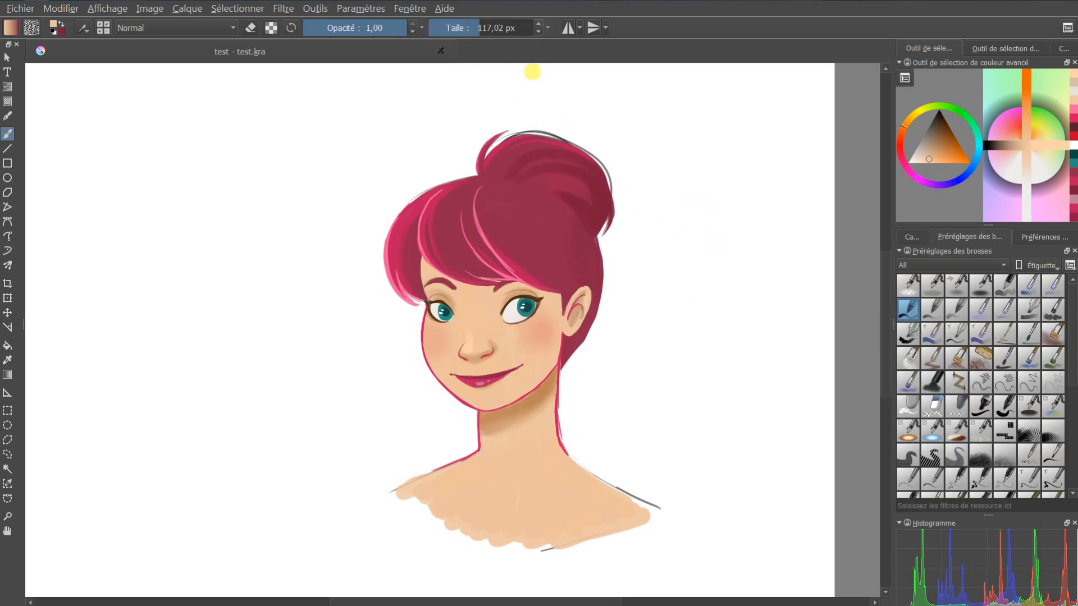
{"action": "left_click", "coordinate": [463, 40]}
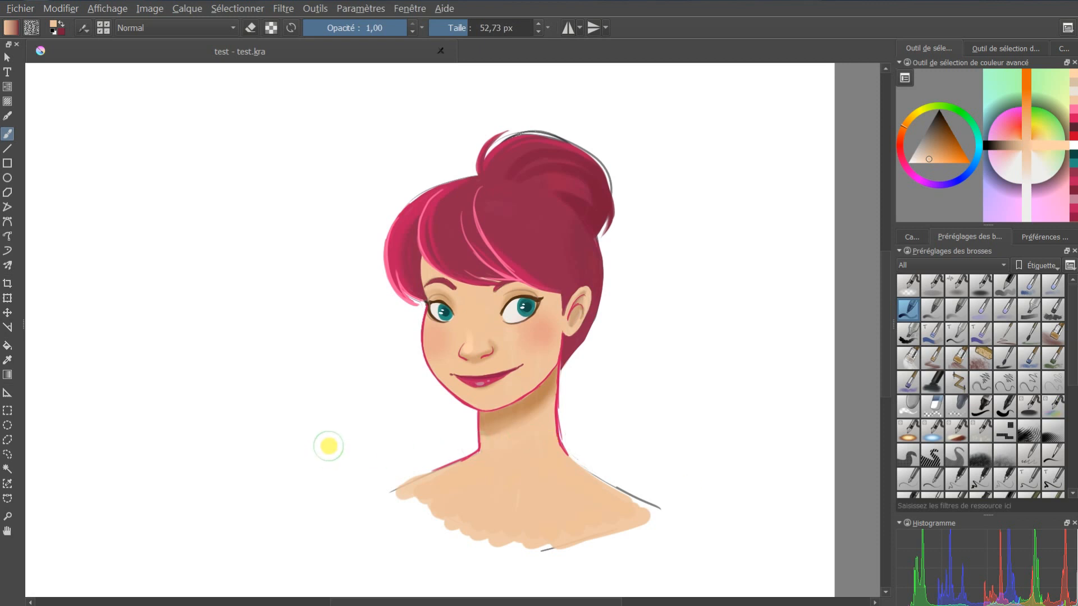
- Add a new layer and paint a thick skin-coloured zigzag beside the portrait
{"action": "left_click", "coordinate": [912, 237]}
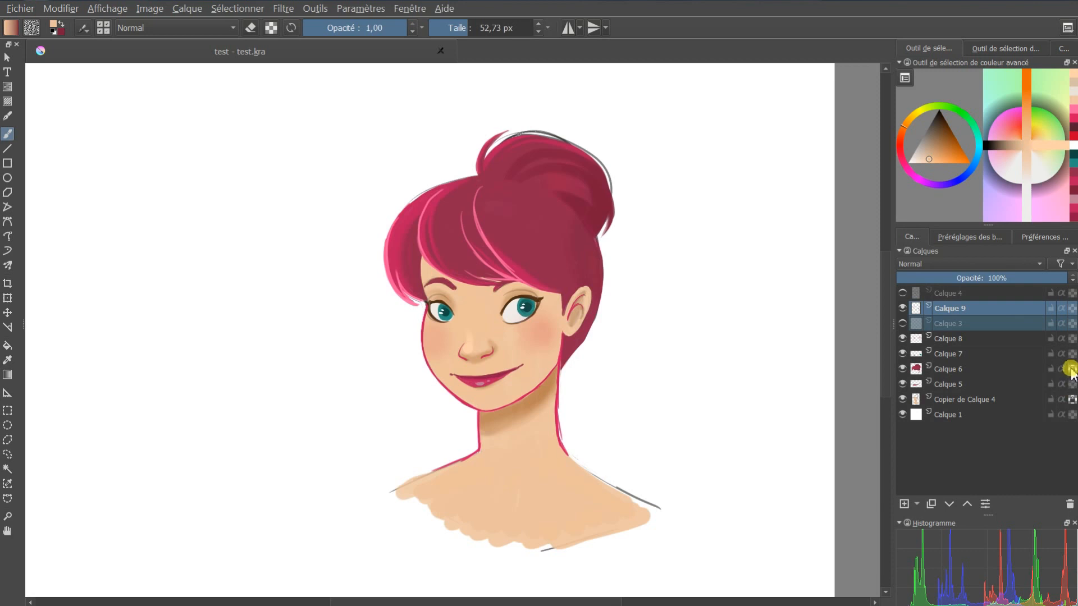
{"action": "left_click", "coordinate": [903, 503]}
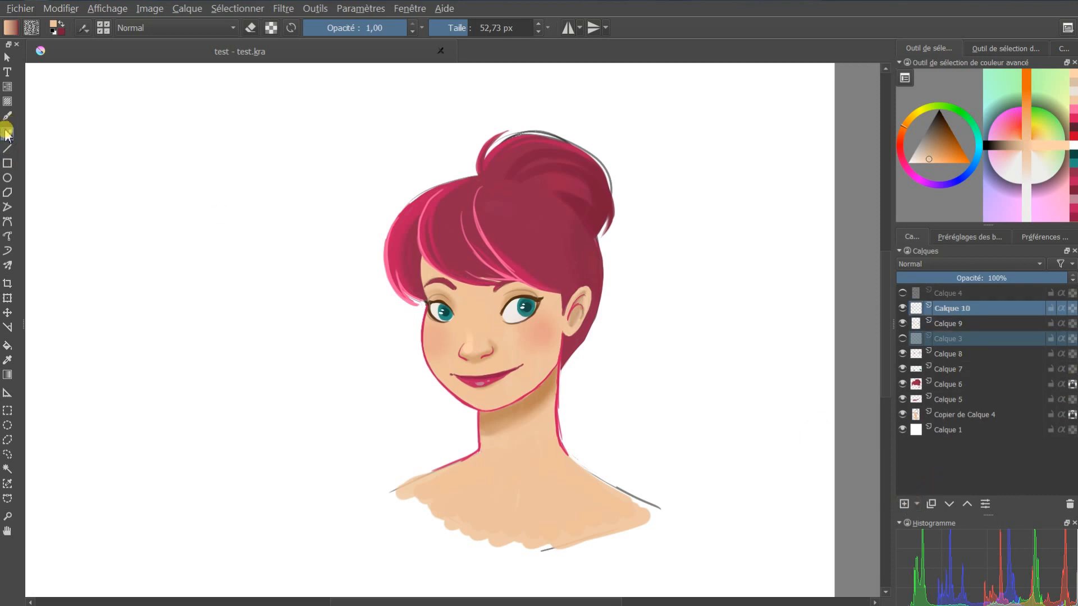
{"action": "mouse_move", "coordinate": [716, 199]}
{"action": "left_mouse_down"}
{"action": "mouse_move", "coordinate": [744, 263]}
{"action": "mouse_move", "coordinate": [754, 451]}
{"action": "left_mouse_up"}
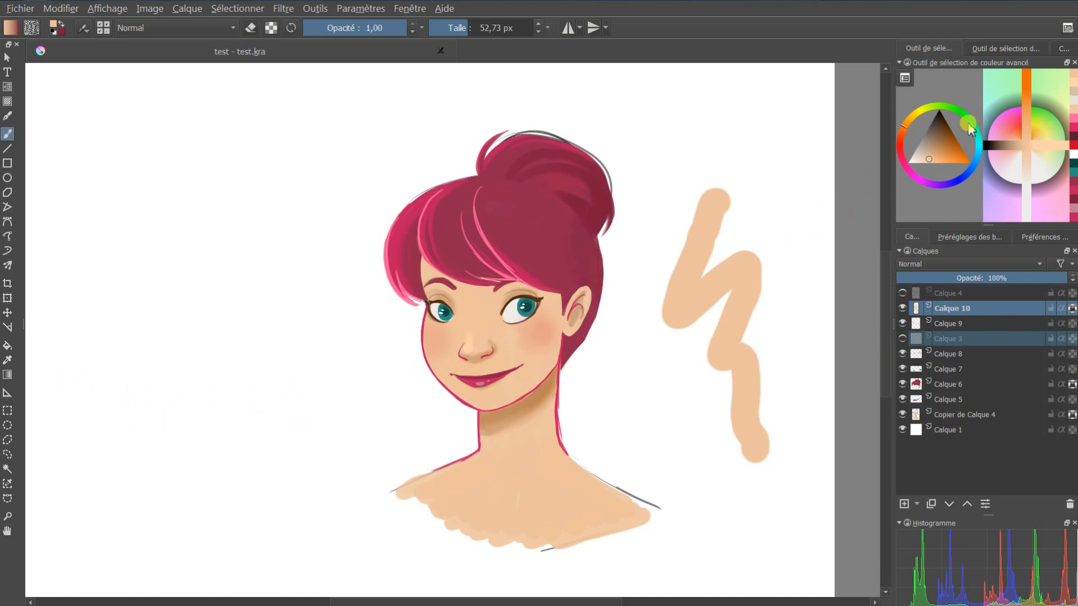
- Paint dark brown across the zigzag with its alpha locked, and add one crossing stroke with the alpha unlocked
{"action": "left_click", "coordinate": [940, 127]}
{"action": "mouse_move", "coordinate": [681, 352]}
{"action": "left_mouse_down"}
{"action": "mouse_move", "coordinate": [762, 354]}
{"action": "mouse_move", "coordinate": [744, 477]}
{"action": "left_mouse_up"}
{"action": "left_click", "coordinate": [1066, 308]}
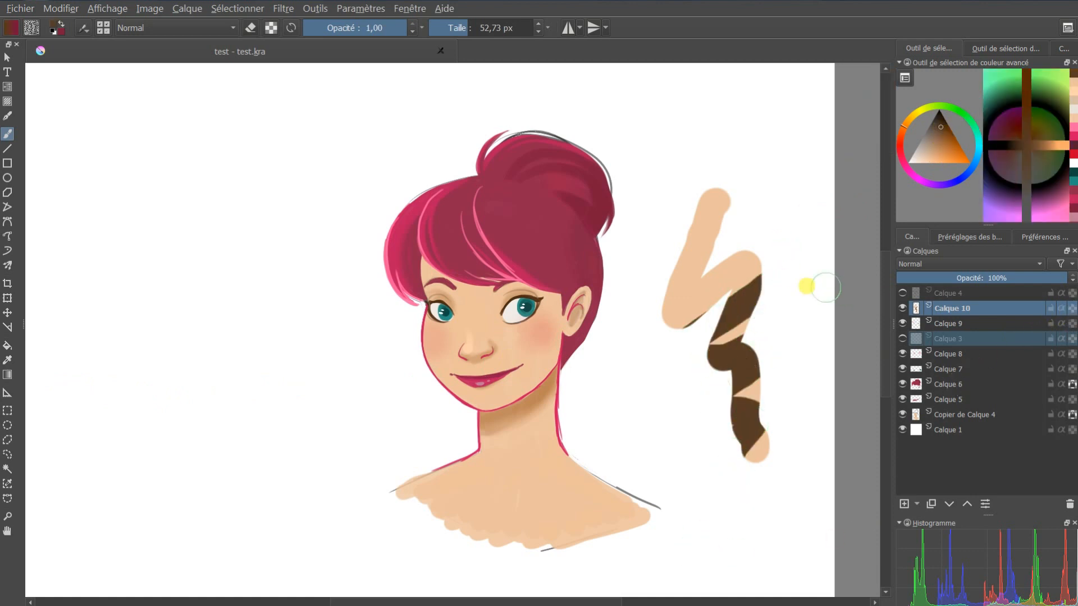
{"action": "left_click_drag", "start_coordinate": [789, 290], "coordinate": [685, 365]}
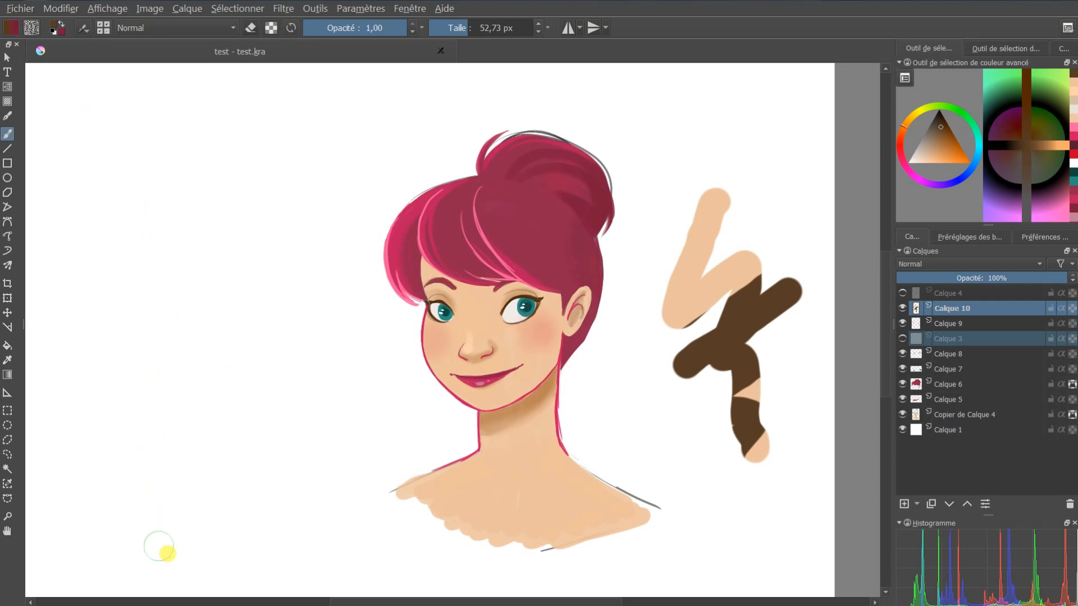
- Save a copy of the painting to the desktop as test.psd in Photoshop image format
{"action": "left_click", "coordinate": [20, 9]}
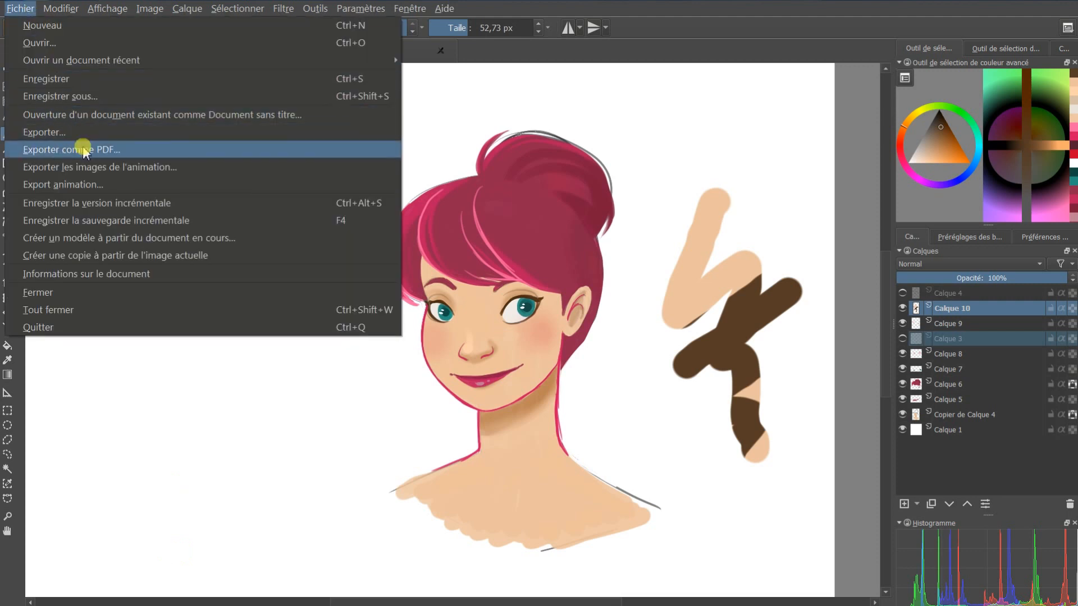
{"action": "left_click", "coordinate": [94, 96]}
{"action": "left_click", "coordinate": [263, 309]}
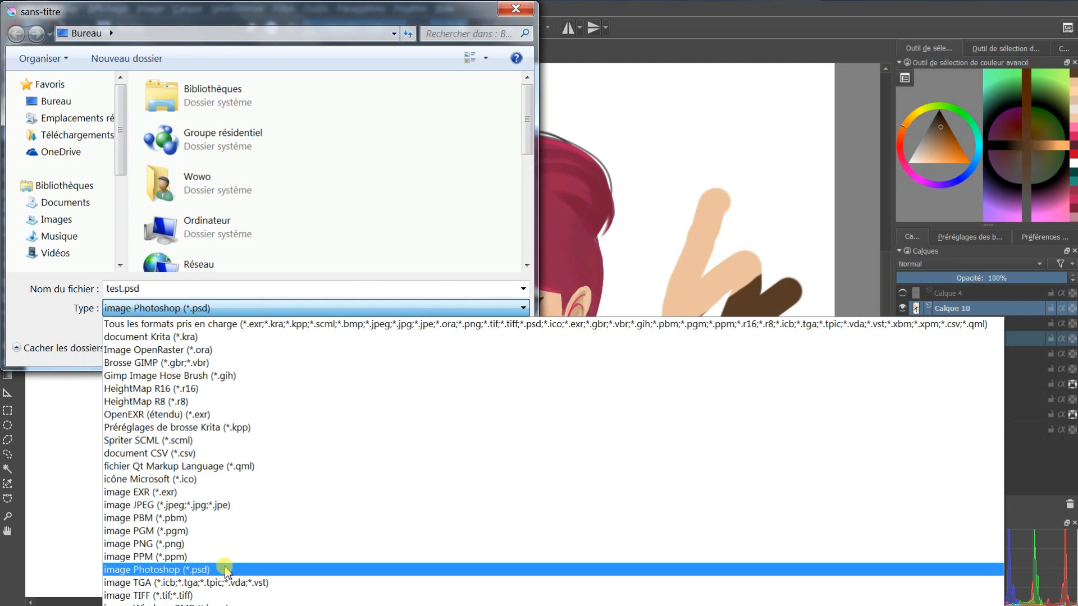
{"action": "left_click", "coordinate": [226, 571]}
{"action": "left_click", "coordinate": [393, 345]}
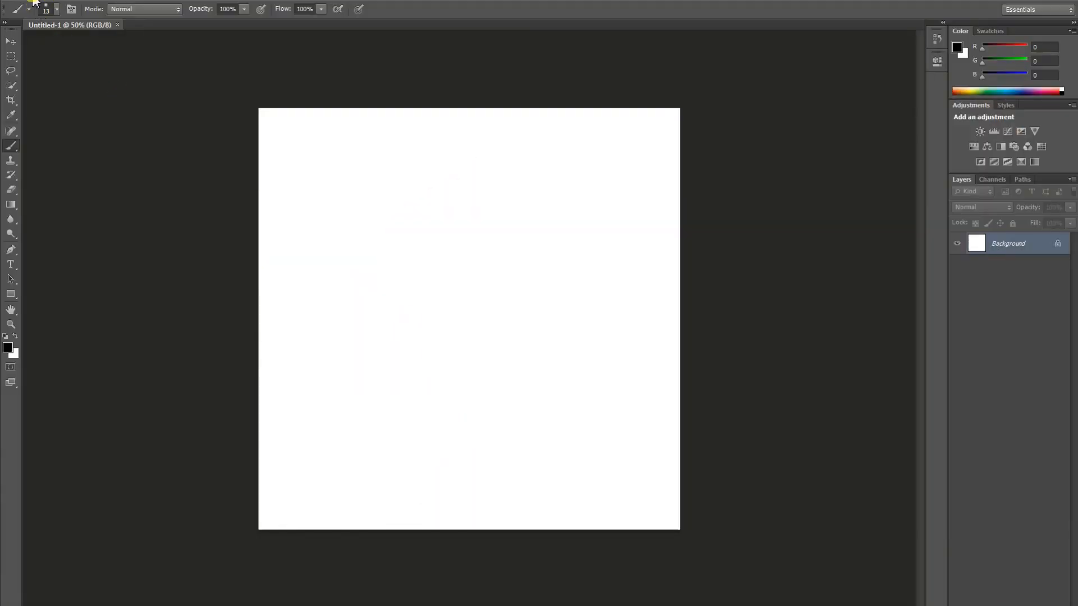
- Switch to Photoshop and open test.psd from the desktop
{"action": "left_click", "coordinate": [34, 2]}
{"action": "left_click", "coordinate": [33, 21]}
{"action": "scroll", "coordinate": [578, 315], "scroll_direction": "down", "scroll_amount": 2}
{"action": "scroll", "coordinate": [578, 312], "scroll_direction": "down", "scroll_amount": 2}
{"action": "scroll", "coordinate": [572, 314], "scroll_direction": "up", "scroll_amount": 5}
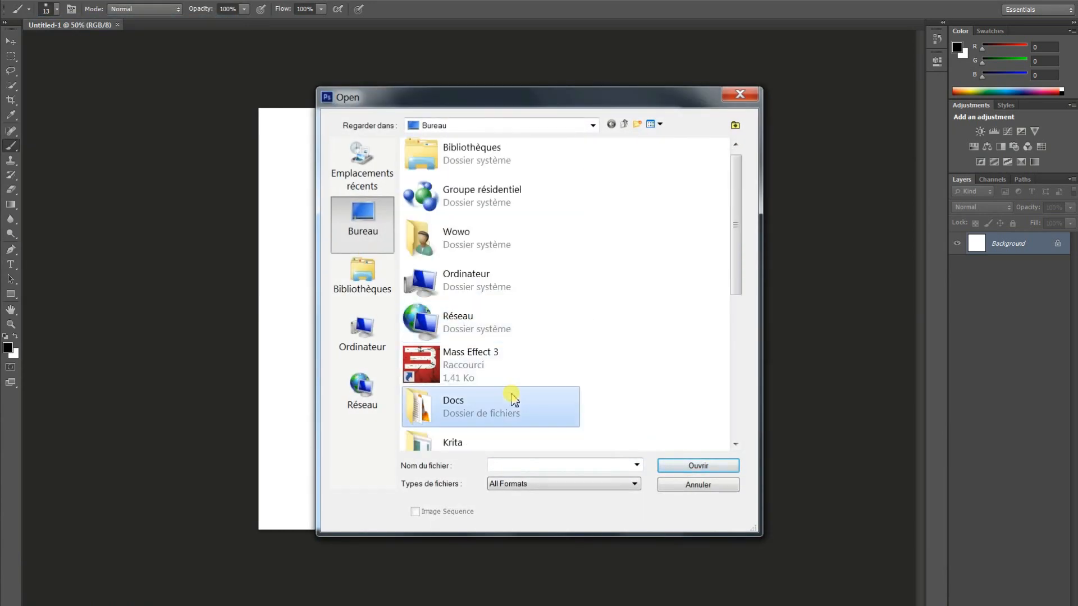
{"action": "left_click_drag", "start_coordinate": [735, 252], "coordinate": [737, 395]}
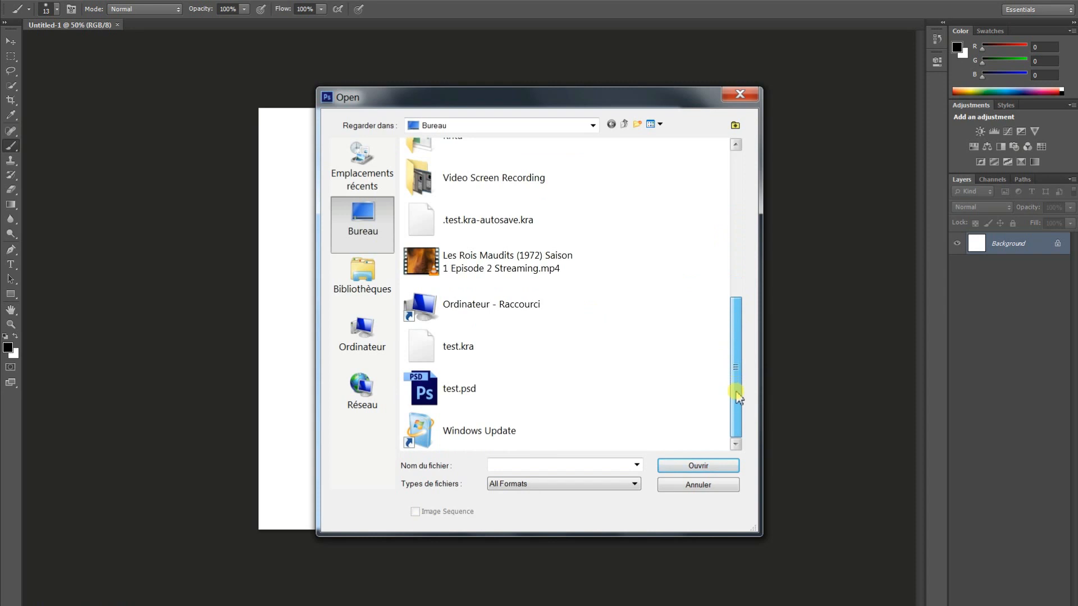
{"action": "left_click", "coordinate": [547, 387]}
{"action": "left_click", "coordinate": [694, 465]}
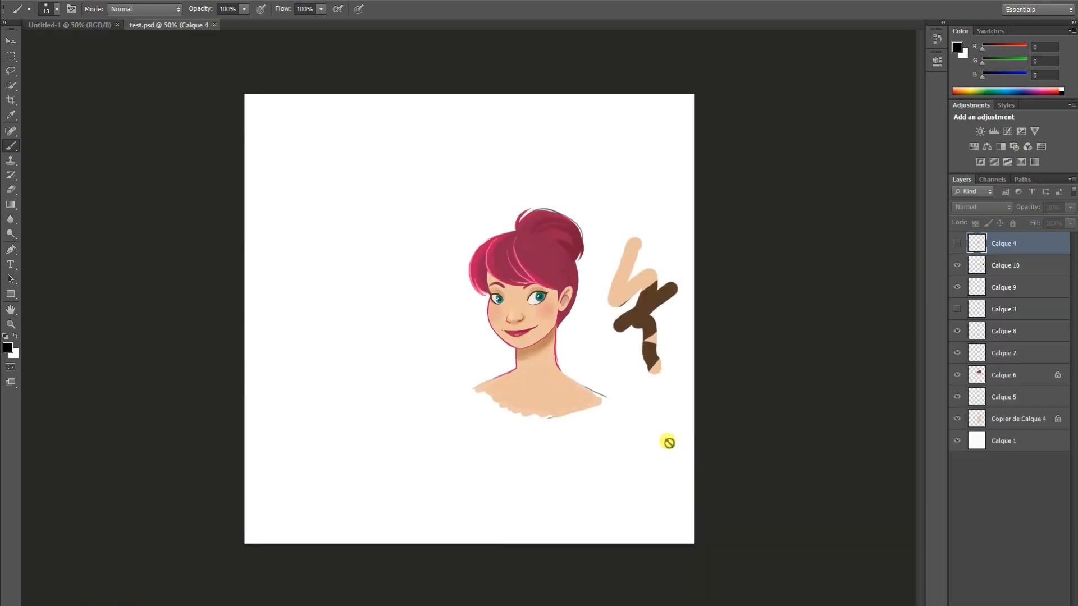
- Hide and show the Calque 10 layer to check its content and enlarge the portrait to 100%
{"action": "left_click", "coordinate": [956, 267]}
{"action": "left_click", "coordinate": [955, 267]}
{"action": "left_click", "coordinate": [11, 324]}
{"action": "left_click", "coordinate": [637, 352]}
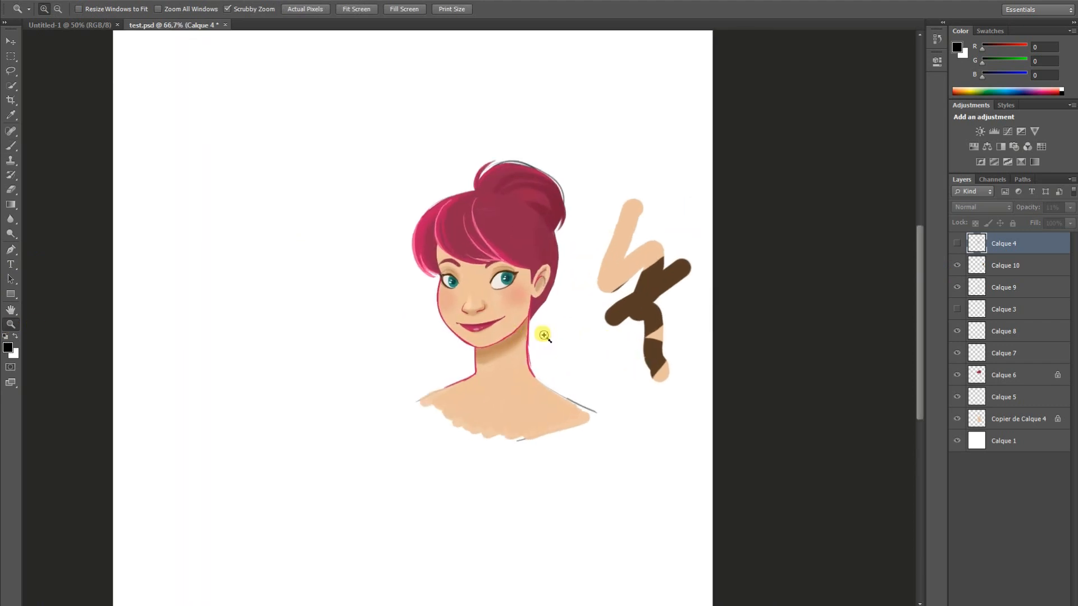
{"action": "left_click", "coordinate": [543, 335]}
{"action": "left_click", "coordinate": [955, 267]}
{"action": "left_click", "coordinate": [955, 267]}
- Hide and show Calque 6, Calque 7, Calque 8 and Copier de Calque 4 in turn to check each layer
{"action": "left_click", "coordinate": [957, 375]}
{"action": "left_click", "coordinate": [956, 375]}
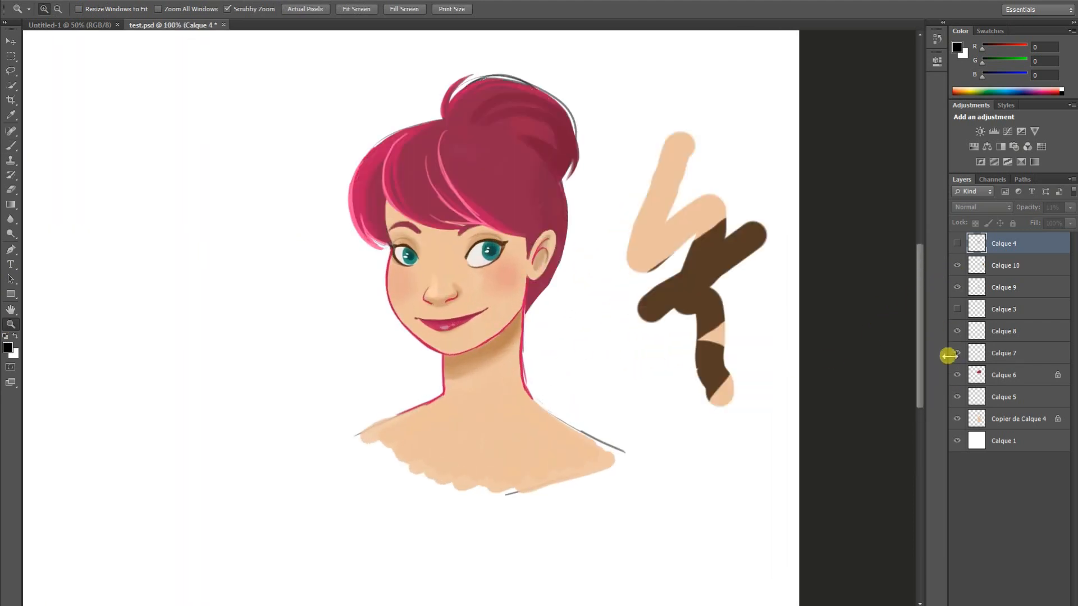
{"action": "left_click", "coordinate": [954, 354]}
{"action": "left_click", "coordinate": [953, 352]}
{"action": "left_click", "coordinate": [952, 335]}
{"action": "left_click", "coordinate": [953, 335]}
{"action": "left_click", "coordinate": [957, 419]}
{"action": "left_click", "coordinate": [957, 419]}
{"action": "scroll", "coordinate": [616, 215], "scroll_direction": "up", "scroll_amount": 3}
{"action": "scroll", "coordinate": [620, 209], "scroll_direction": "up", "scroll_amount": 2}
{"action": "scroll", "coordinate": [623, 205], "scroll_direction": "down", "scroll_amount": 5}
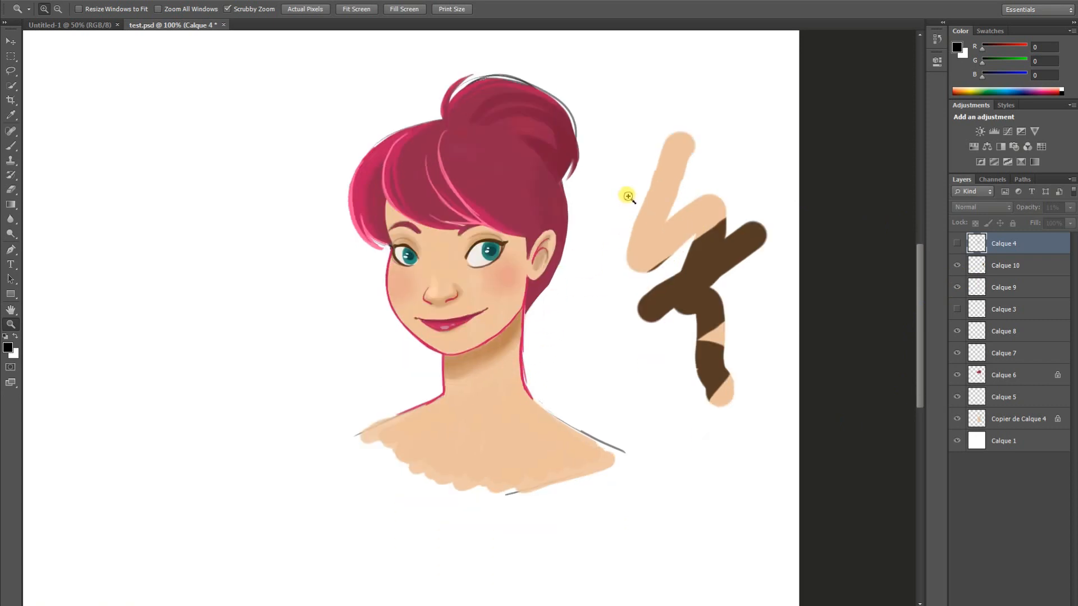